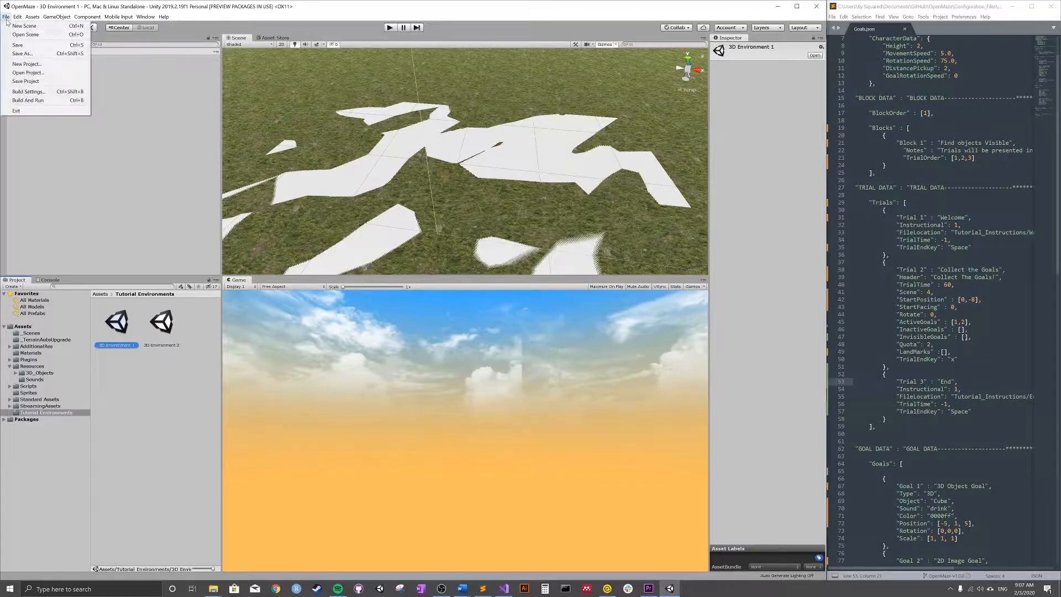
# Check 3D Environment 1 in the build's scene list, and open the +Launch Experiment scene from the _Scenes folder
pyautogui.click(50, 92)
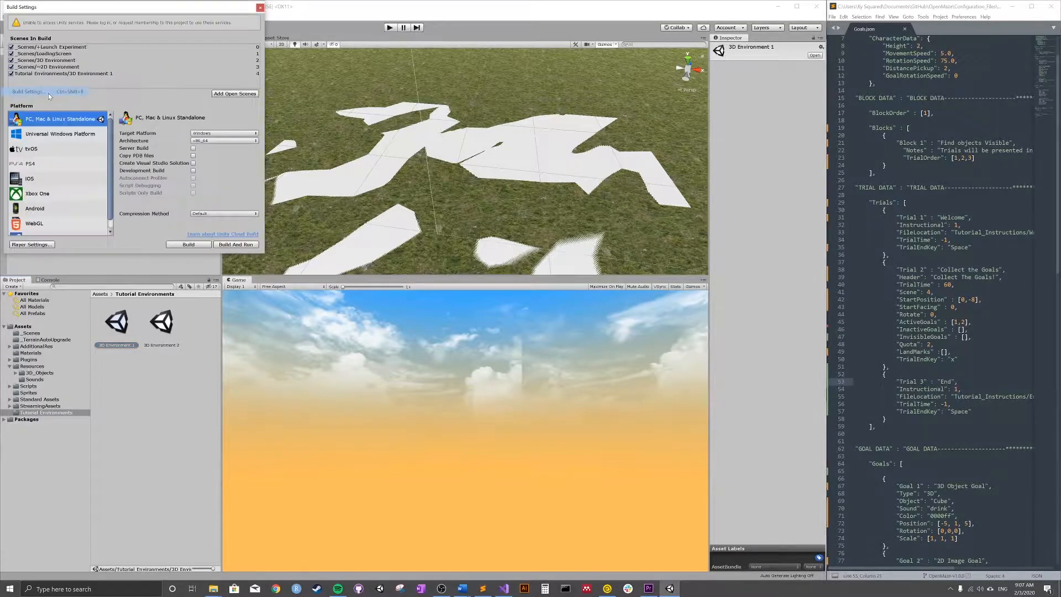
pyautogui.click(69, 73)
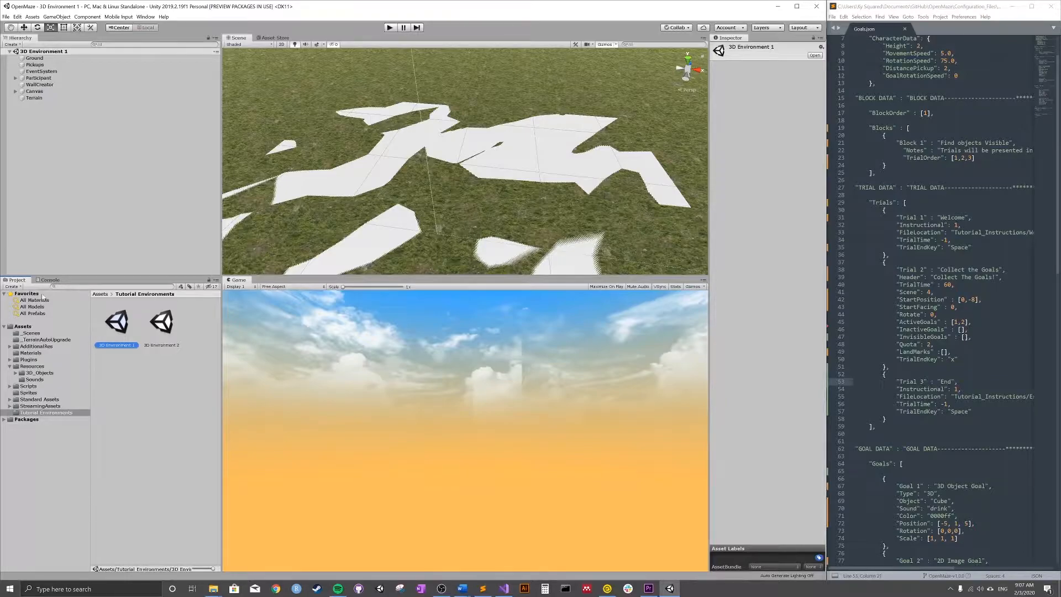
pyautogui.click(28, 334)
pyautogui.click(126, 326)
pyautogui.doubleClick(126, 326)
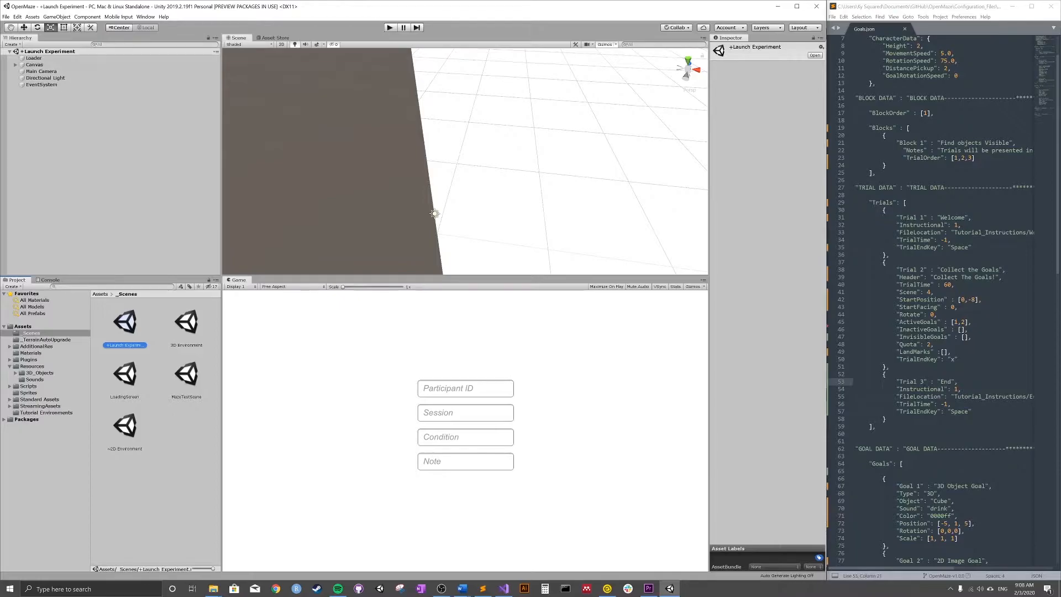
# Examine the Welcome, Collect the Goals and End trial definitions in Goals.json, including the second trial's Scene entry
pyautogui.moveTo(889, 255); pyautogui.dragTo(856, 210)
pyautogui.scroll(-2, 928, 223)
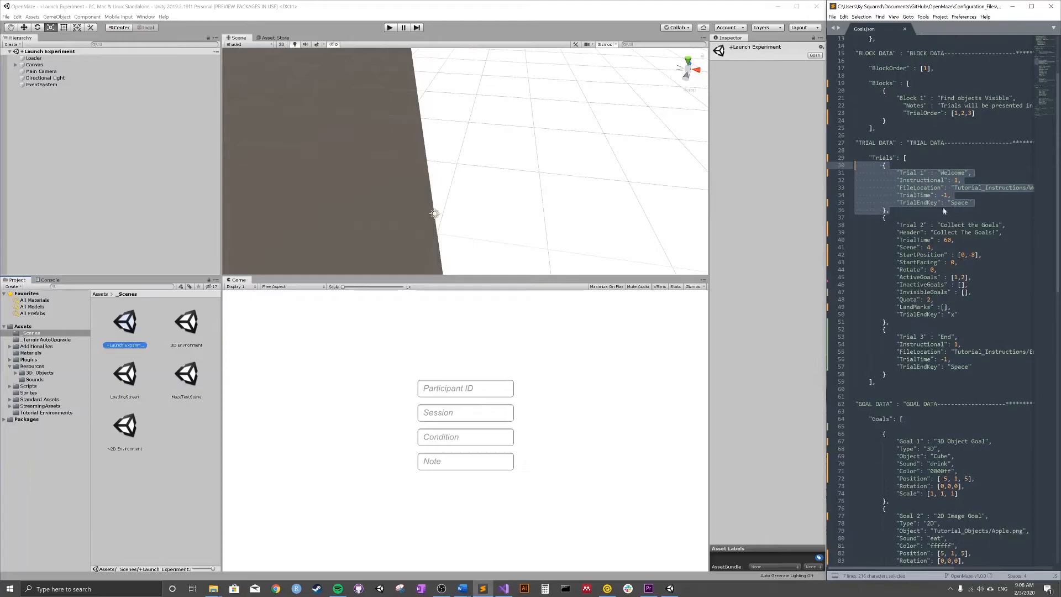
pyautogui.moveTo(889, 322); pyautogui.dragTo(855, 217)
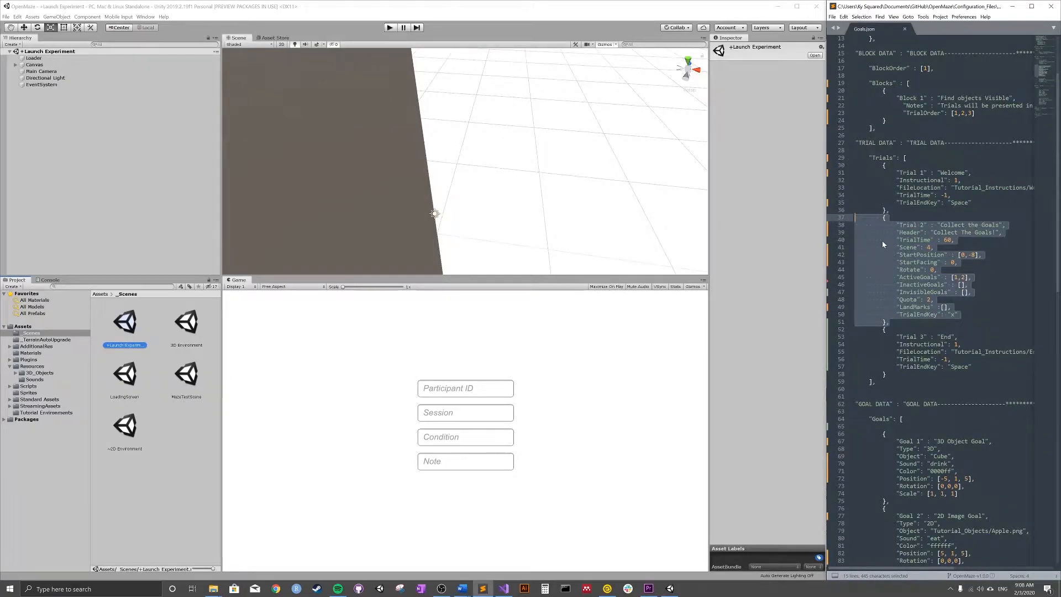
pyautogui.scroll(-4, 882, 243)
pyautogui.moveTo(888, 285); pyautogui.dragTo(855, 239)
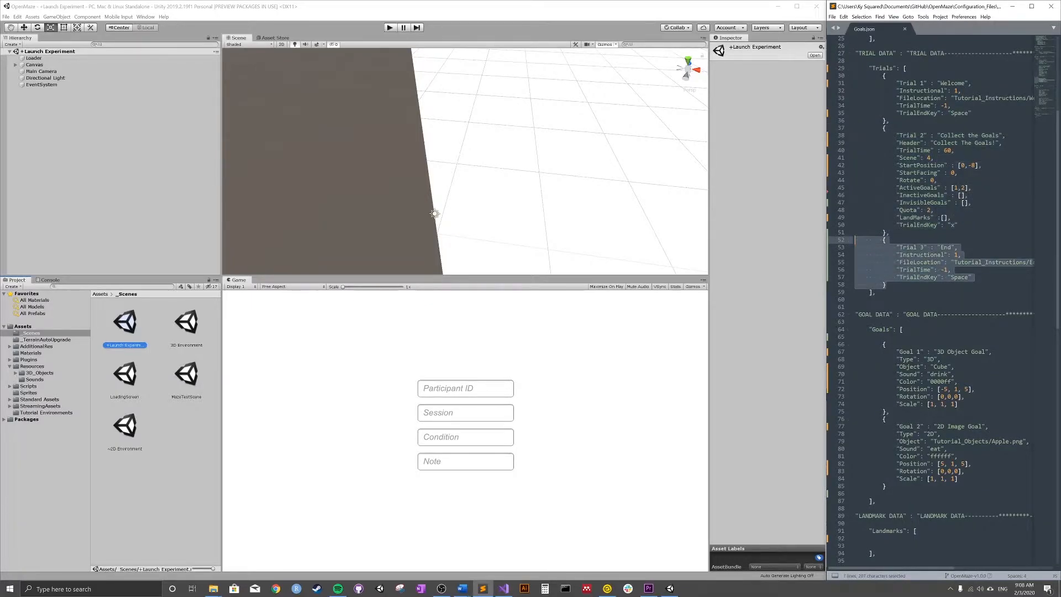
pyautogui.click(901, 157)
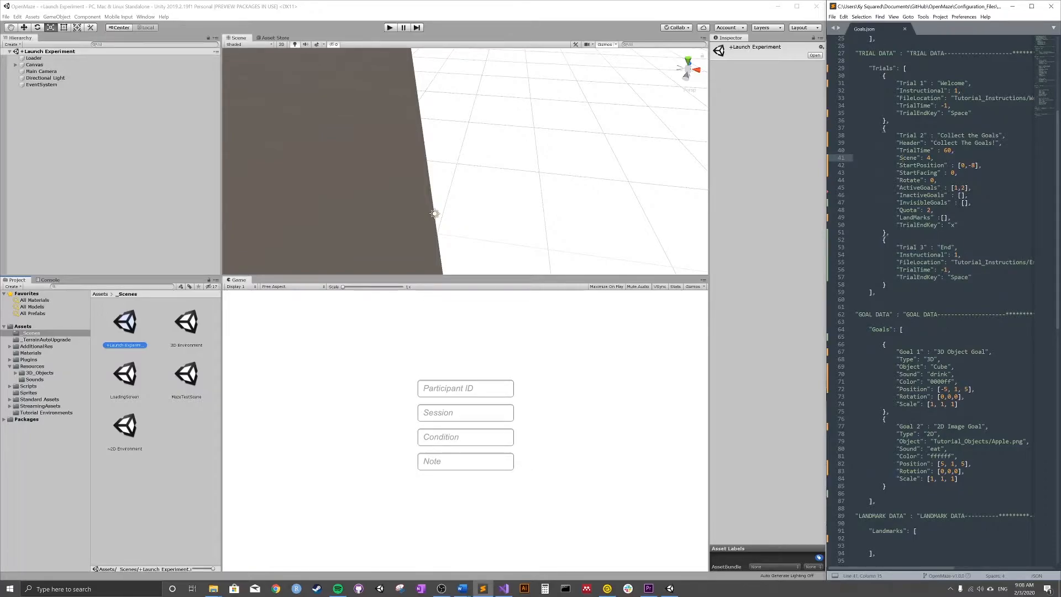
# Examine the Type and Object entries of Goal 1 in the Goals section of Goals.json
pyautogui.scroll(-4, 943, 300)
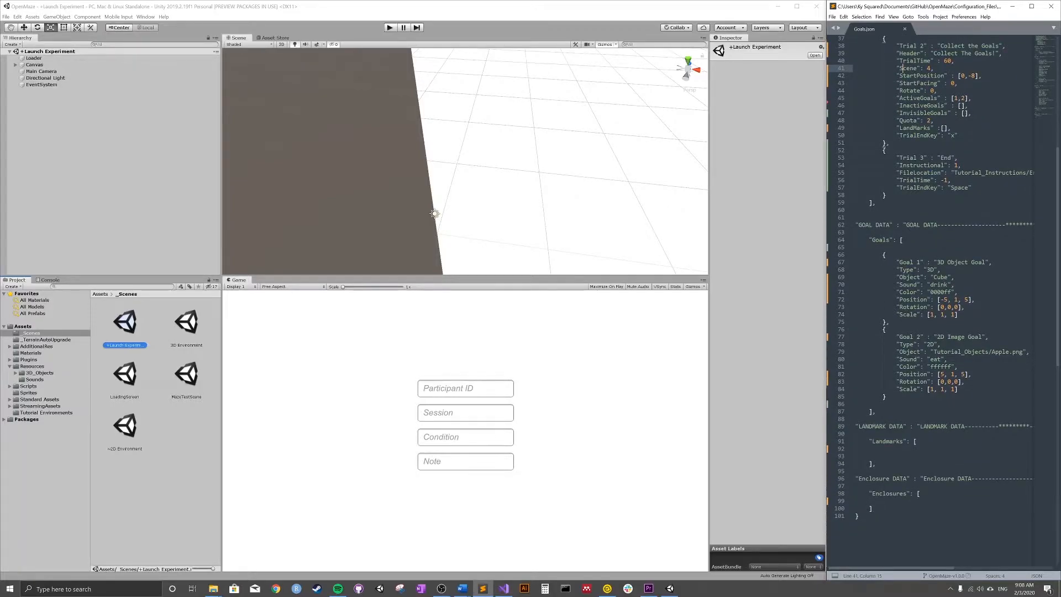
pyautogui.moveTo(890, 321); pyautogui.dragTo(856, 256)
pyautogui.click(931, 270)
pyautogui.doubleClick(931, 270)
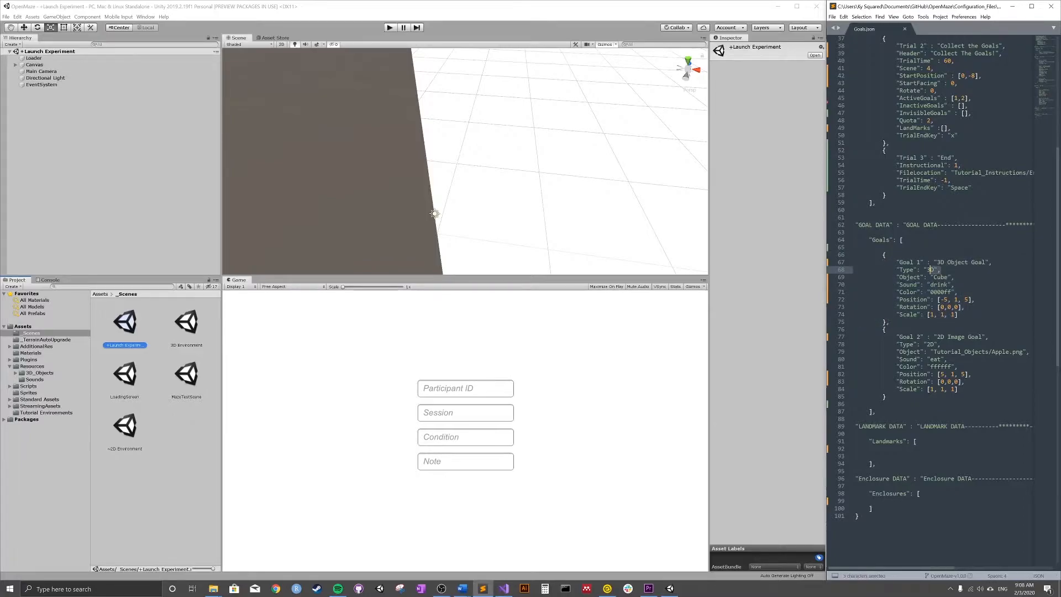
pyautogui.click(913, 270)
pyautogui.moveTo(938, 269); pyautogui.dragTo(896, 277)
pyautogui.click(924, 278)
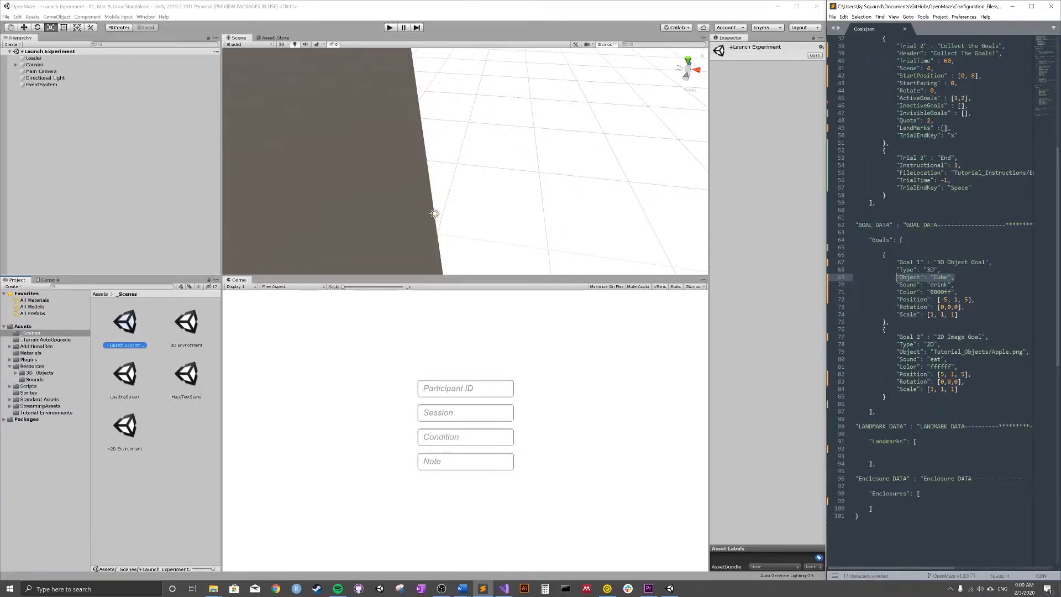
pyautogui.click(931, 270)
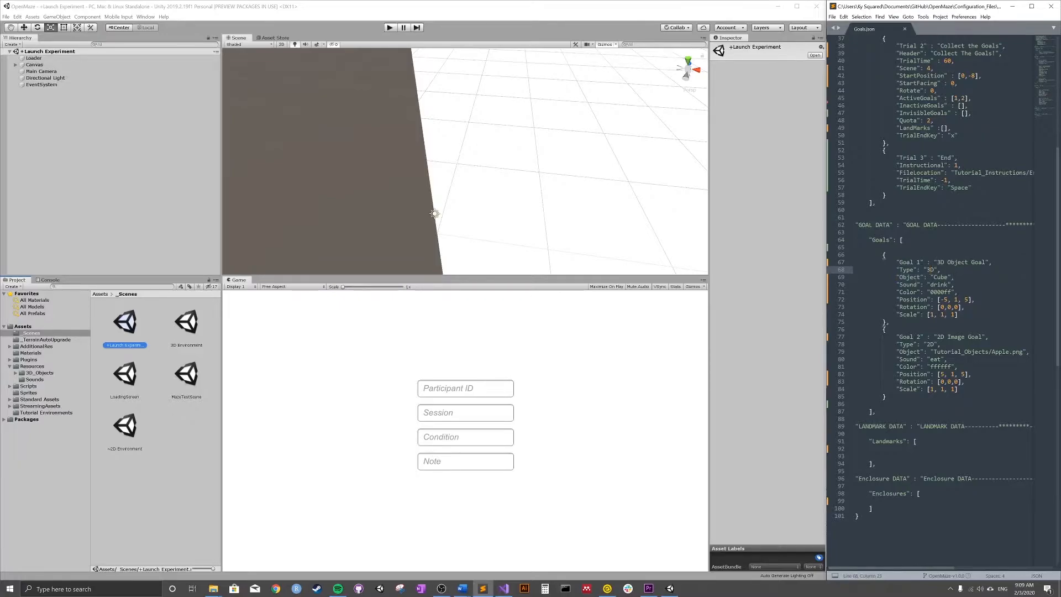
pyautogui.moveTo(956, 277); pyautogui.dragTo(899, 277)
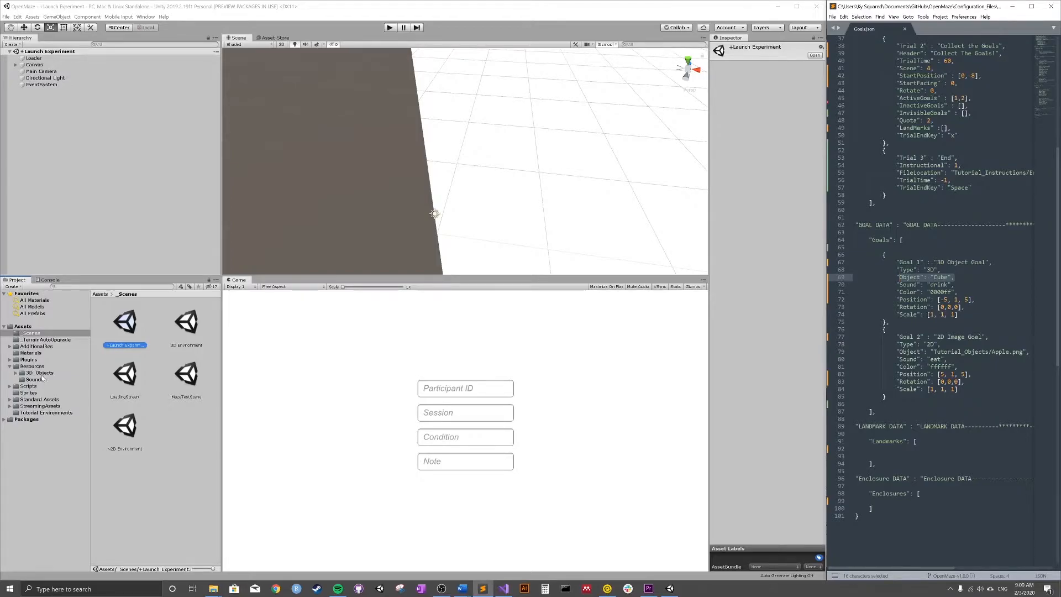
# Show the contents of Resources/3D_Objects in a wider asset view and select the Cube prefab
pyautogui.click(22, 366)
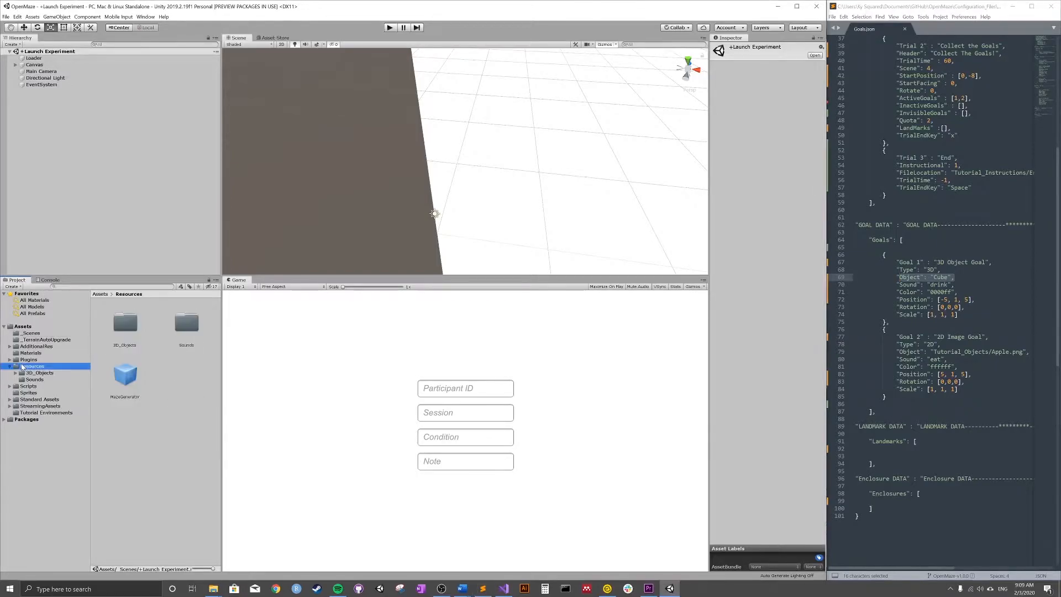
pyautogui.click(49, 375)
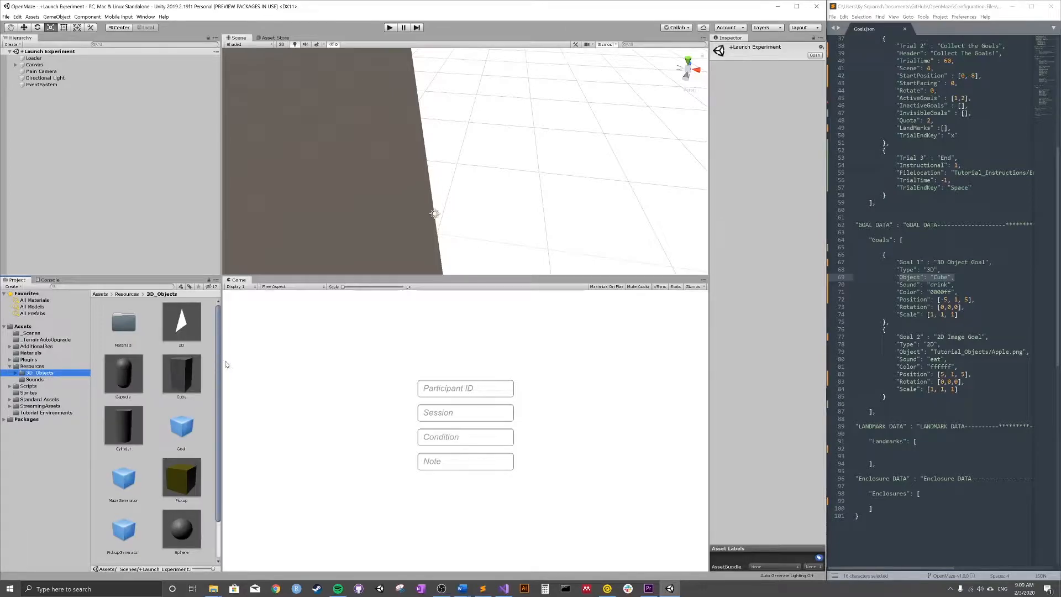
pyautogui.moveTo(221, 361); pyautogui.dragTo(301, 362)
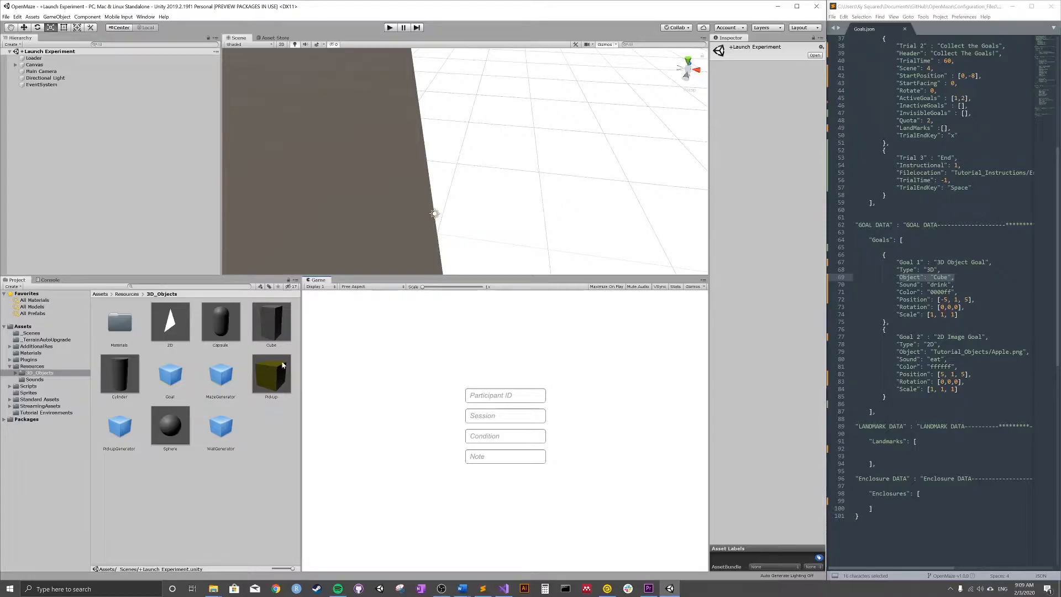
pyautogui.click(270, 348)
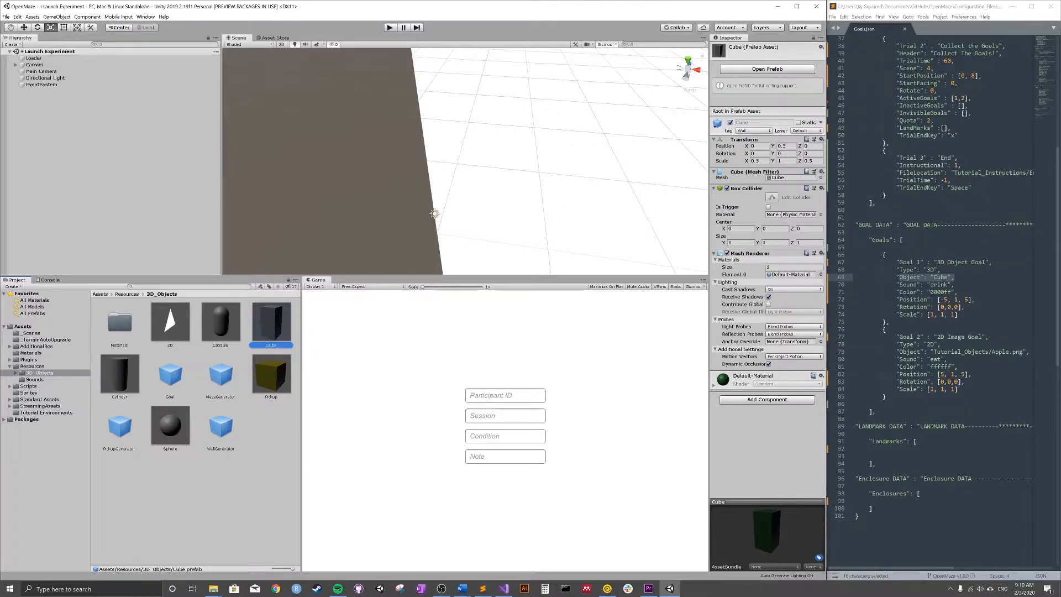
# Review Goal 1's Sound entry, preview the drink clip from Resources/Sounds, and close the music player
pyautogui.click(955, 286)
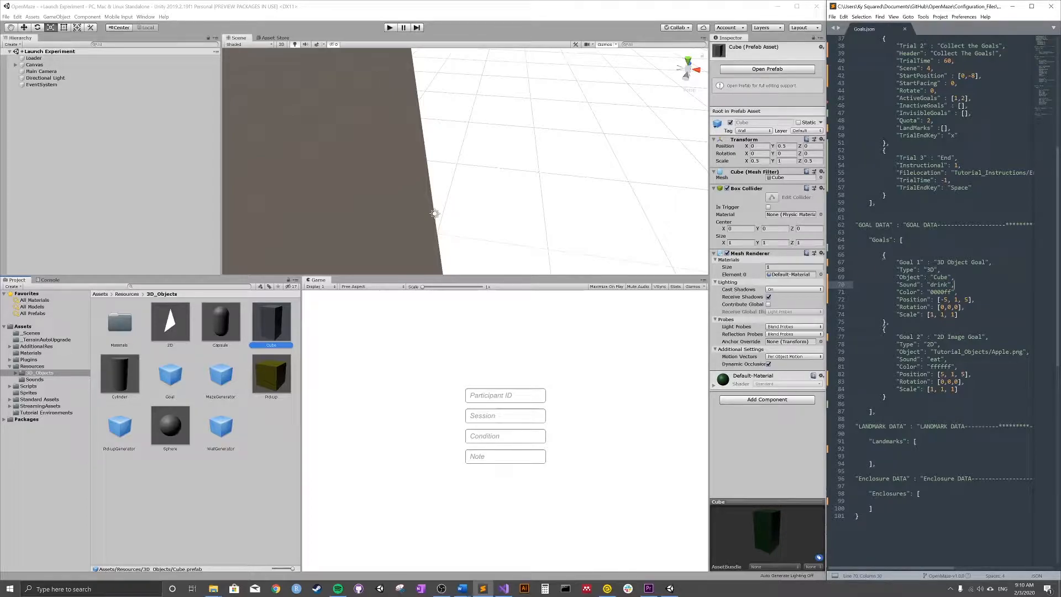
pyautogui.moveTo(955, 285); pyautogui.dragTo(897, 285)
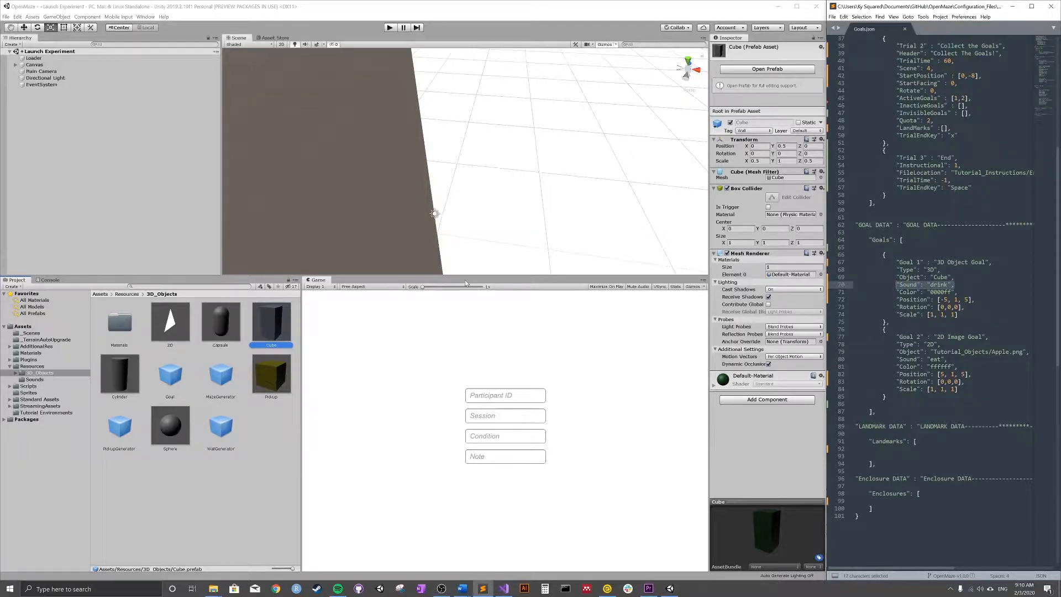
pyautogui.click(36, 380)
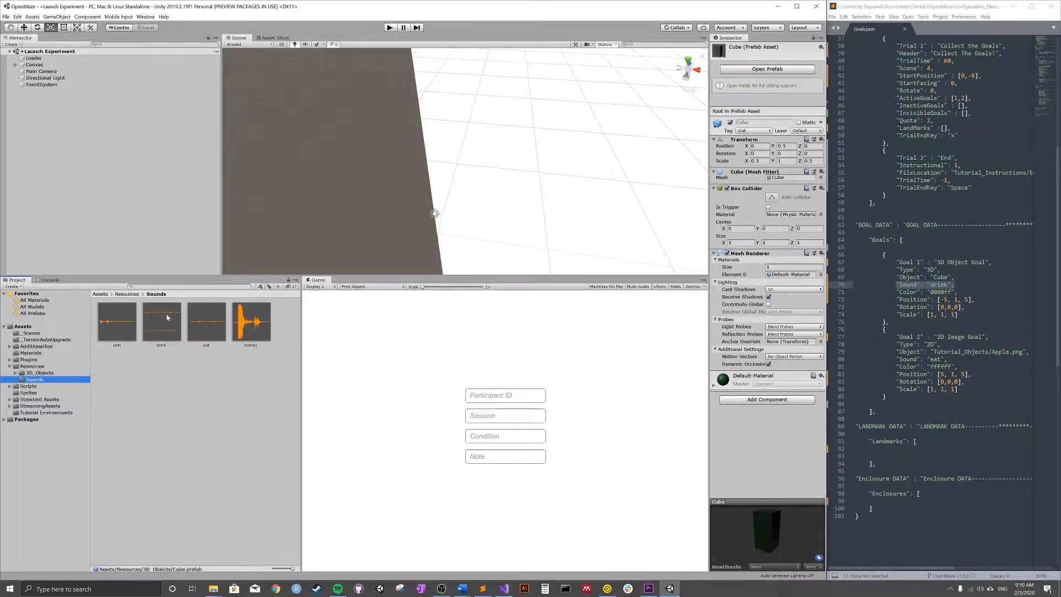
pyautogui.click(144, 340)
pyautogui.doubleClick(155, 323)
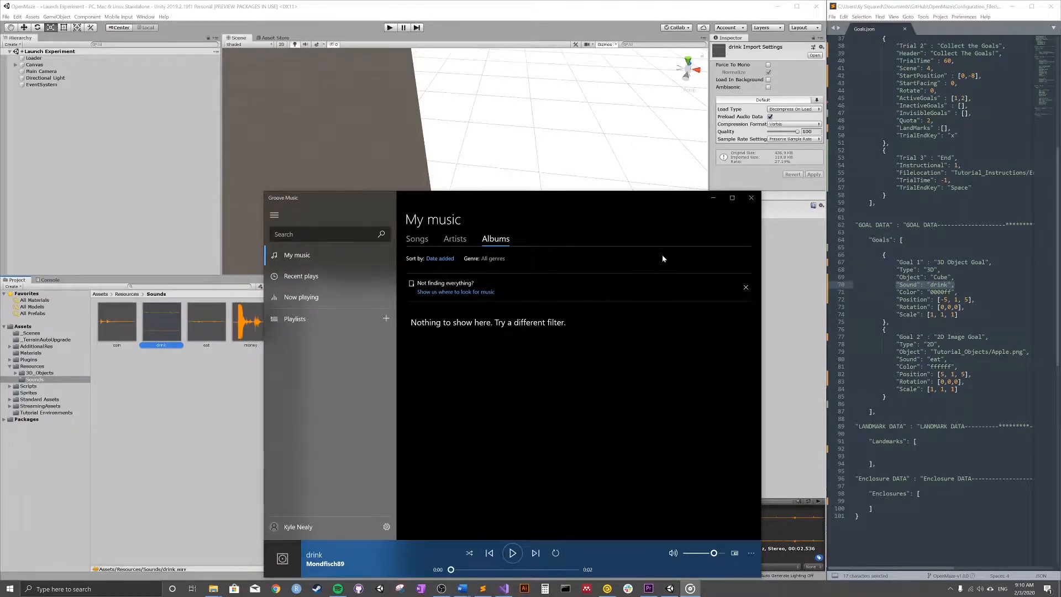
pyautogui.click(751, 198)
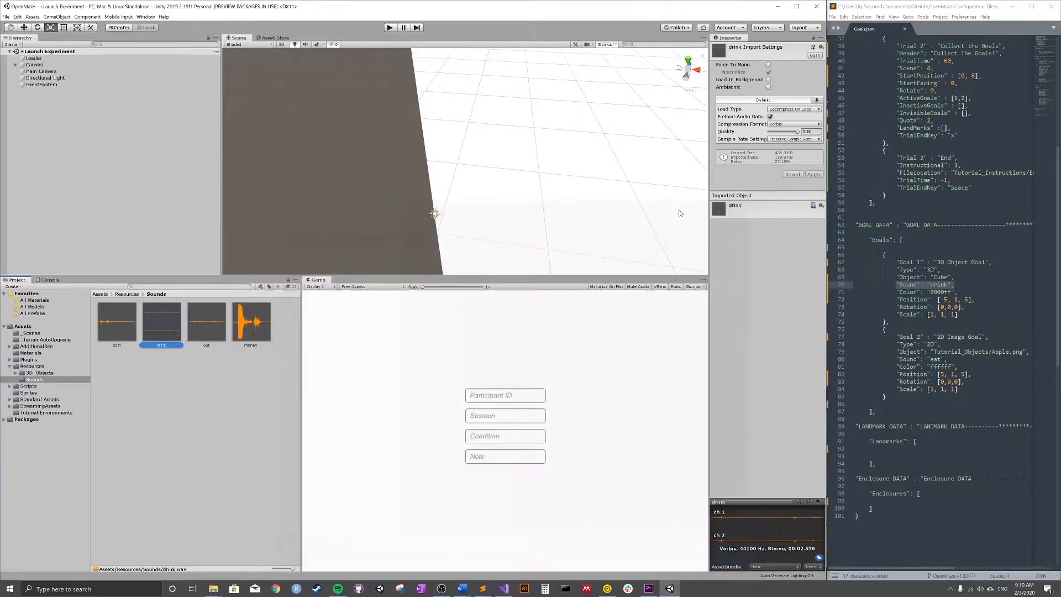
# Examine the Color, Position, Rotation and Scale entries of Goal 1 in the configuration file
pyautogui.click(959, 292)
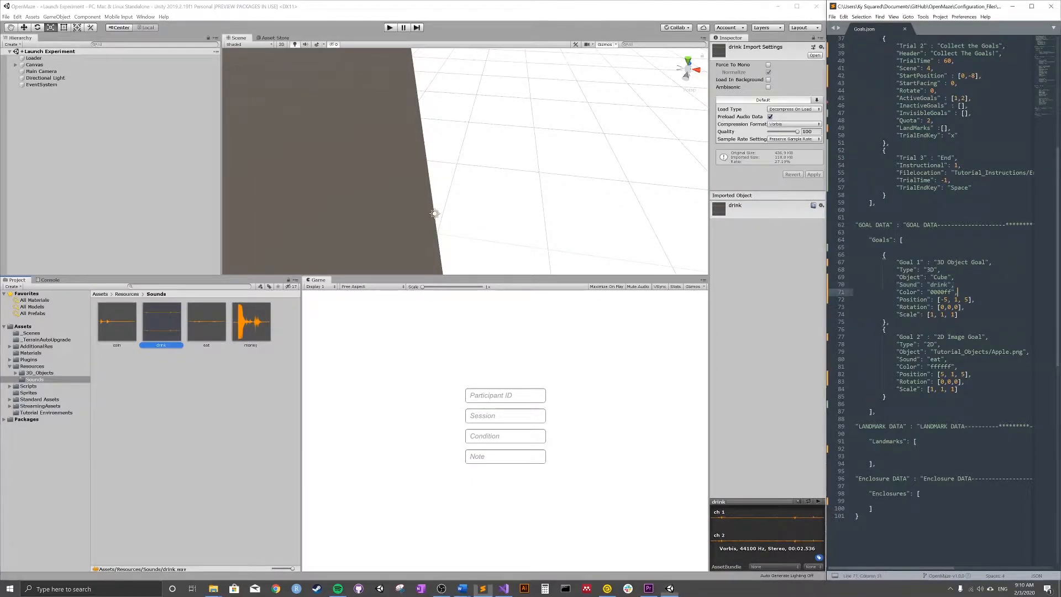
pyautogui.moveTo(958, 291); pyautogui.dragTo(897, 292)
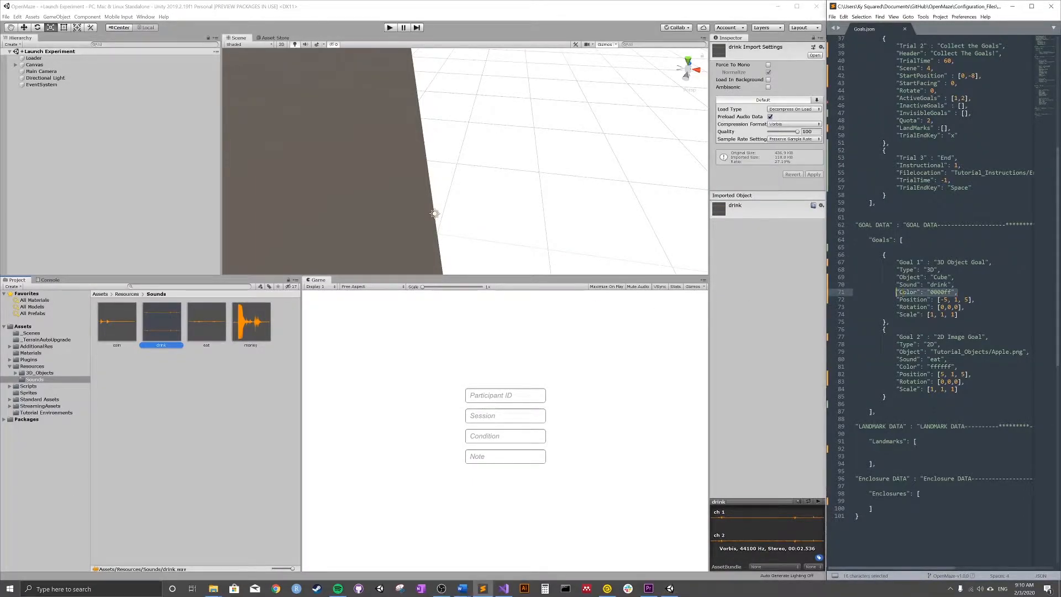
pyautogui.click(933, 292)
pyautogui.moveTo(959, 292); pyautogui.dragTo(897, 293)
pyautogui.click(924, 299)
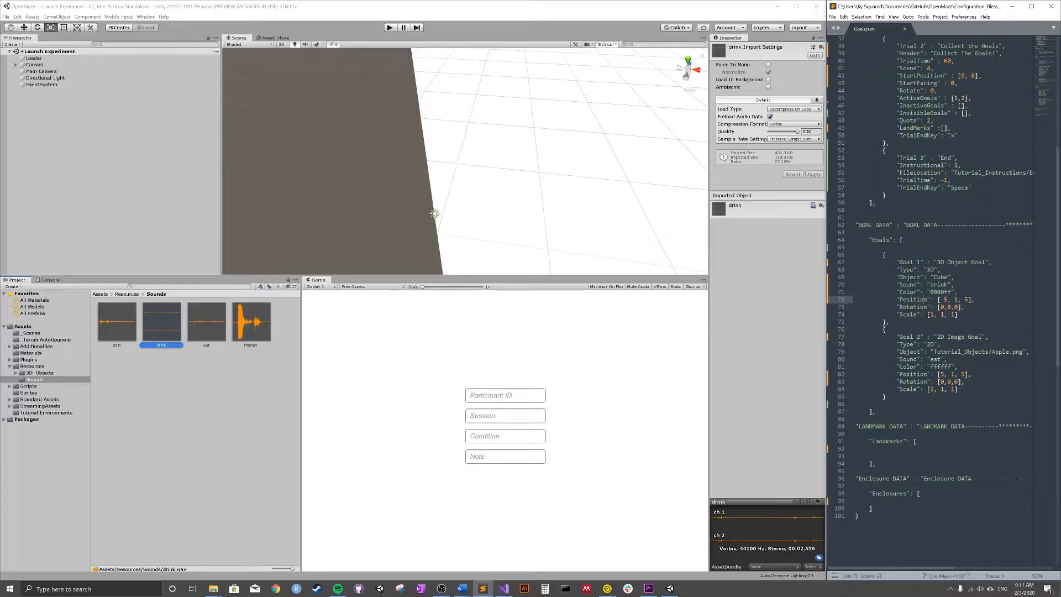
pyautogui.moveTo(974, 299); pyautogui.dragTo(897, 299)
pyautogui.click(954, 307)
pyautogui.moveTo(957, 314); pyautogui.dragTo(897, 316)
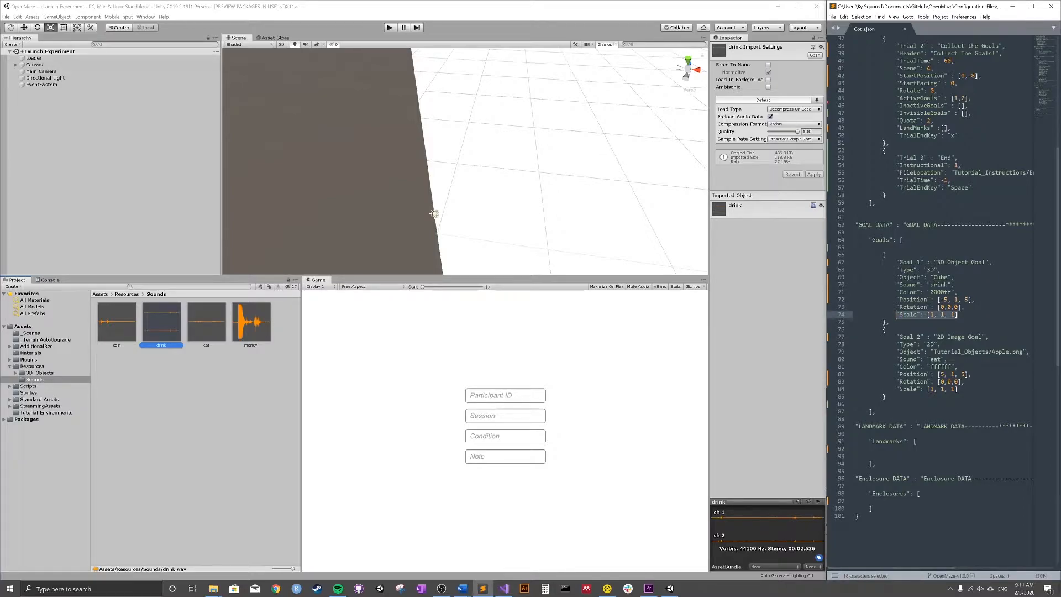
# Set Trial 2's ActiveGoals to [1] and its Quota to 1, and save the configuration file
pyautogui.scroll(6, 940, 290)
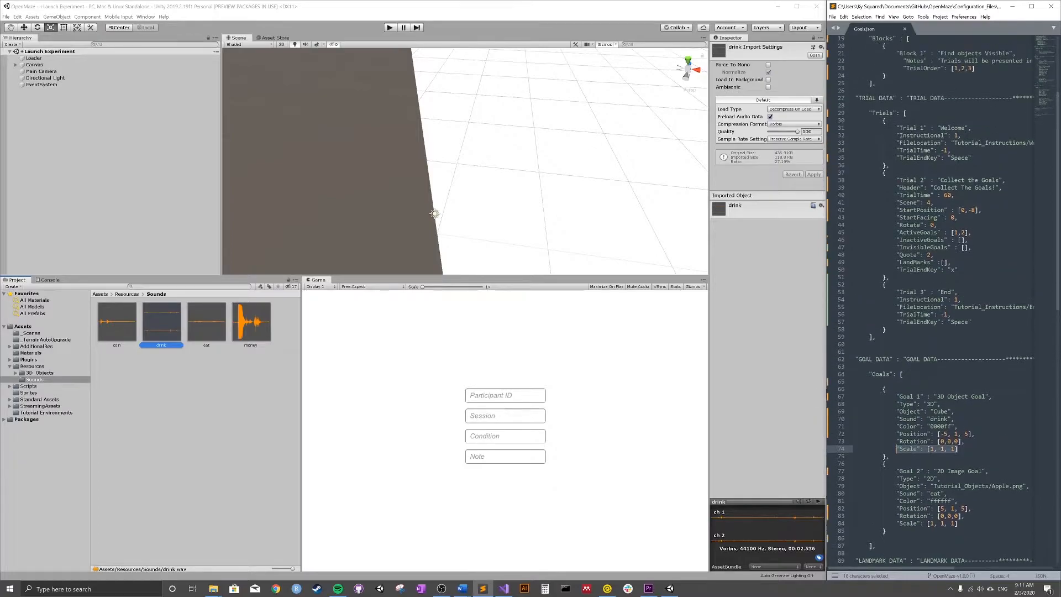
pyautogui.click(964, 233)
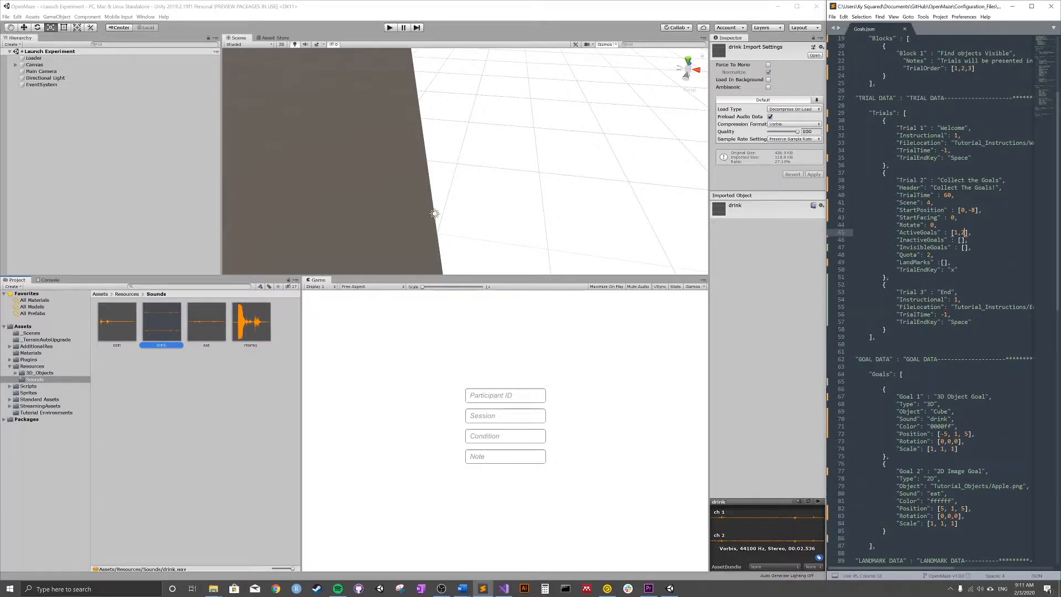
pyautogui.press('BackSpace')
pyautogui.press('BackSpace')
pyautogui.click(931, 256)
pyautogui.press('BackSpace')
pyautogui.write('1')
pyautogui.hotkey('ctrl', 's')
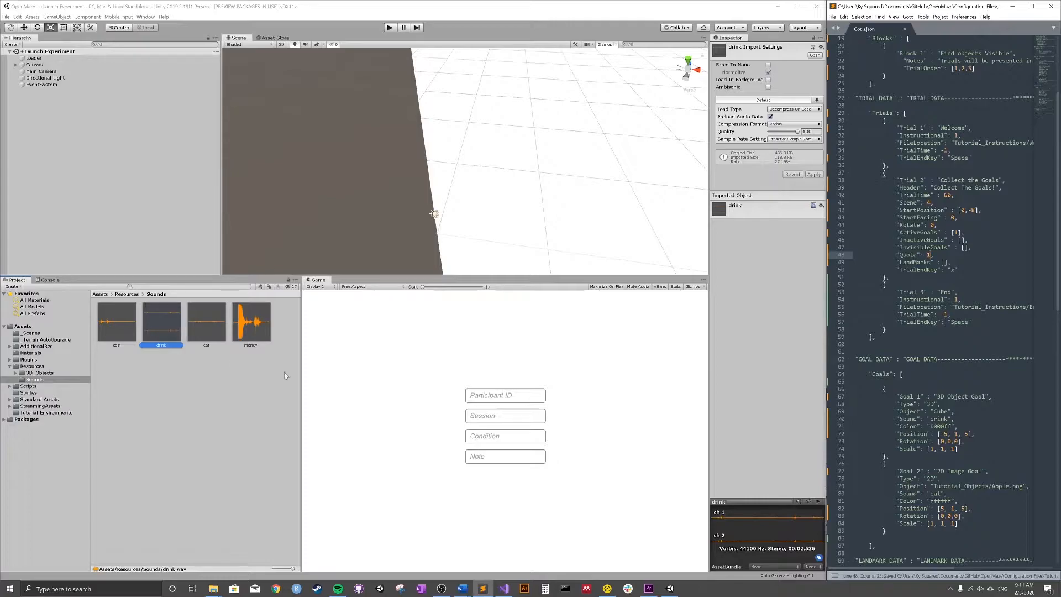
# Narrow the asset view and run the experiment with Goals.json from the Step 3 - Experiment Configuration folder
pyautogui.click(301, 361)
pyautogui.moveTo(270, 357); pyautogui.dragTo(216, 357)
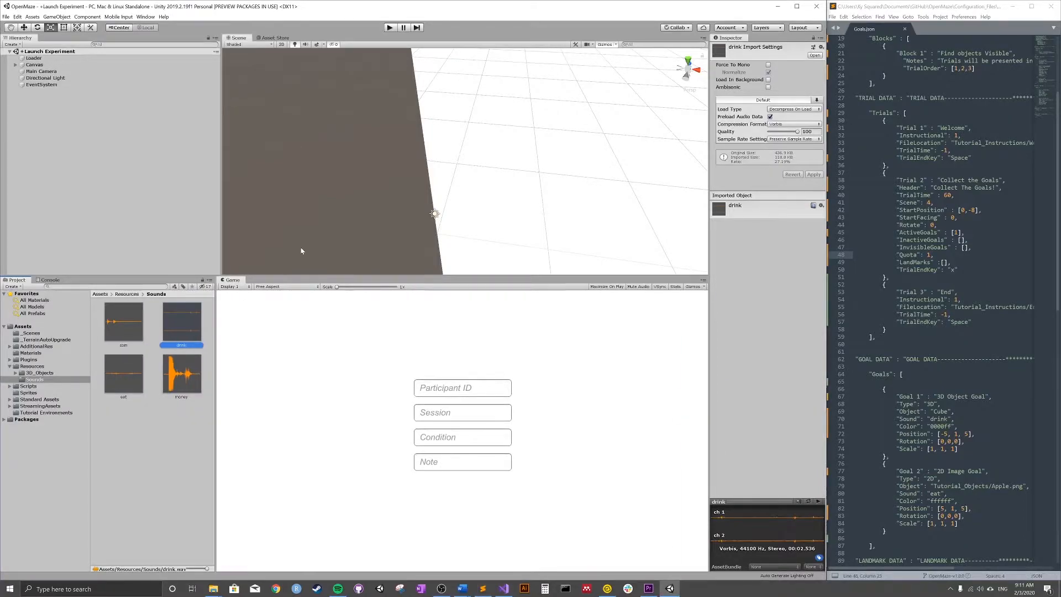
pyautogui.click(390, 27)
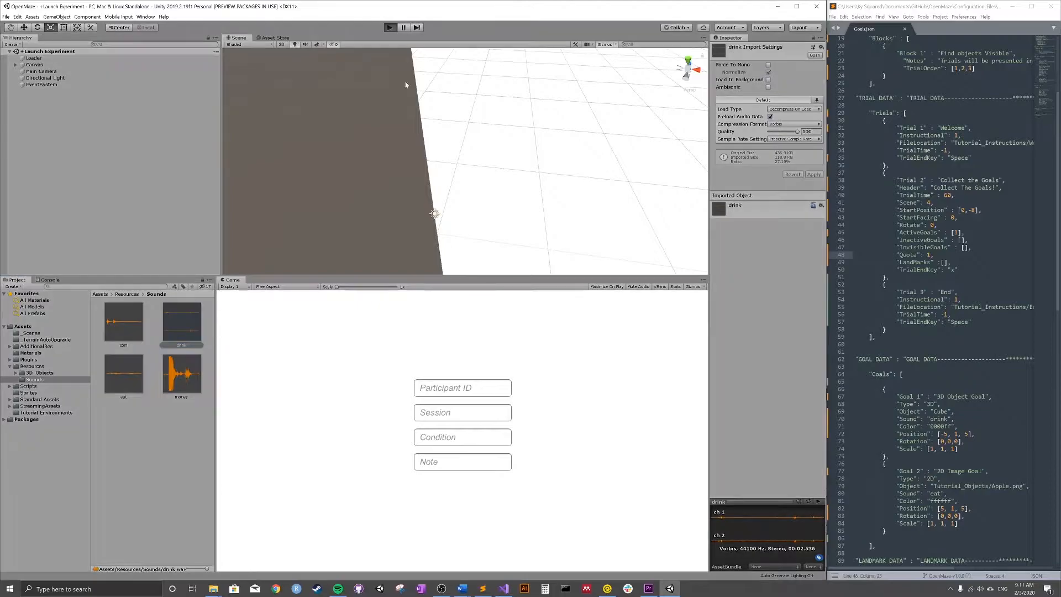
pyautogui.doubleClick(98, 91)
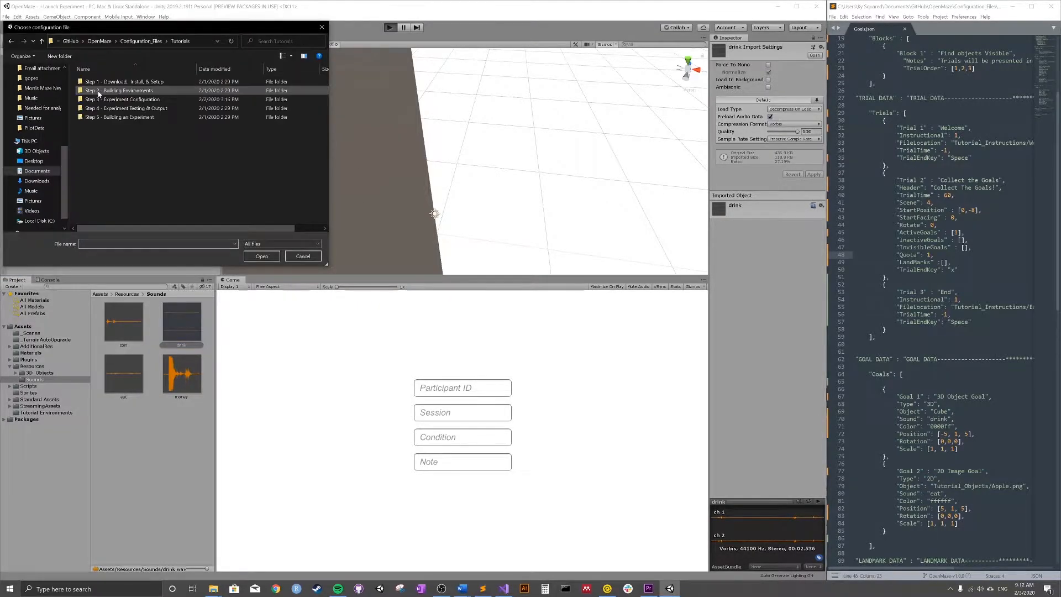
pyautogui.doubleClick(138, 101)
pyautogui.click(102, 126)
pyautogui.click(262, 256)
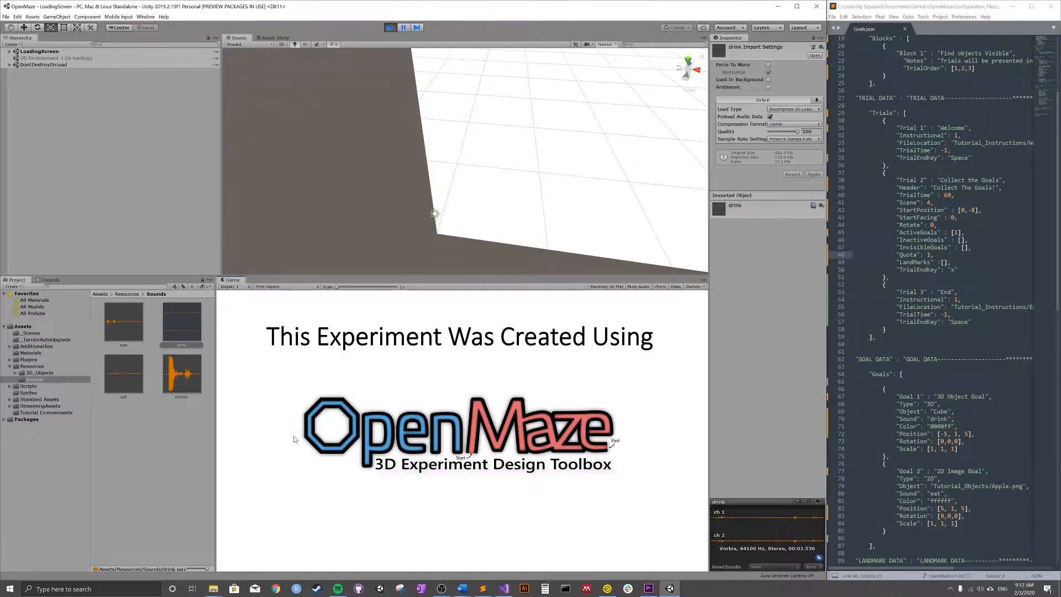
# Steer the participant through the Collect the Goals trial toward the blue cube
pyautogui.press('Left')
pyautogui.press('Up')
pyautogui.press('Right')
pyautogui.press('Left')
pyautogui.press('Down')
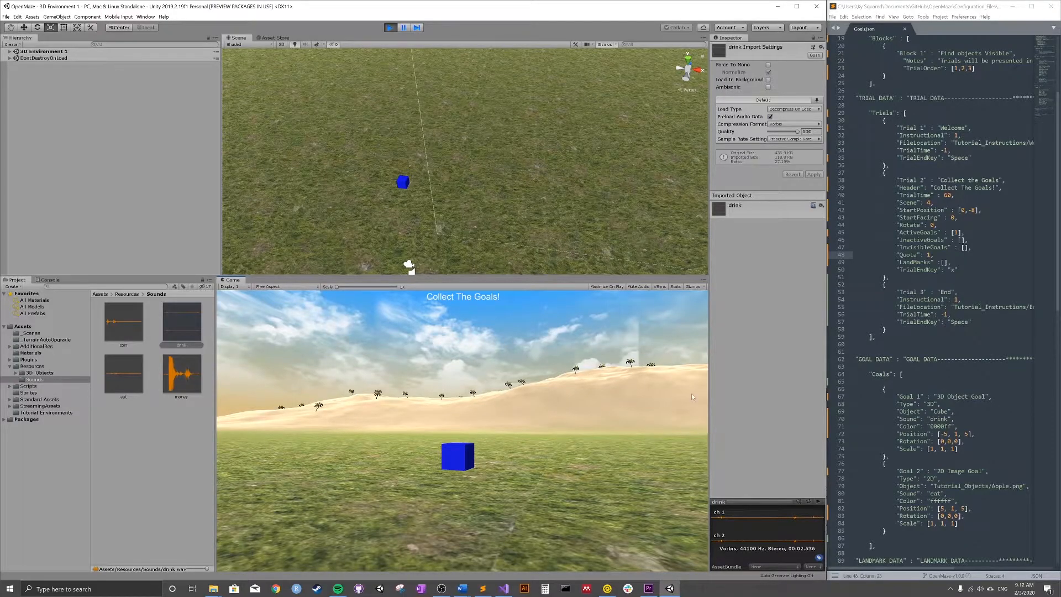
pyautogui.press('Up')
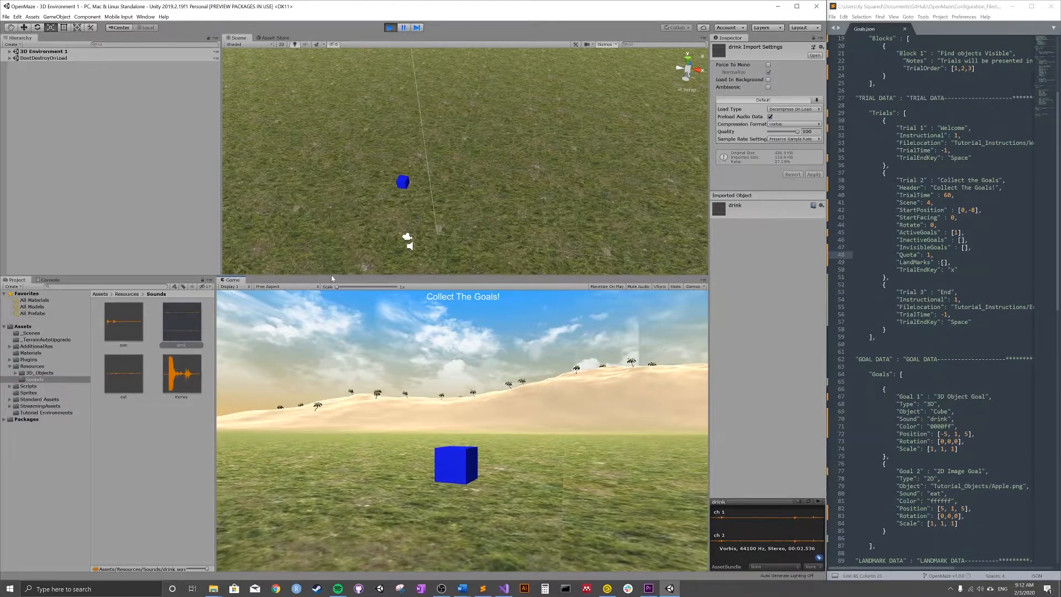
# Pause the running experiment and select the blue cube in the scene to inspect its properties
pyautogui.click(404, 27)
pyautogui.moveTo(467, 202); pyautogui.dragTo(431, 188, button='right')
pyautogui.click(464, 217)
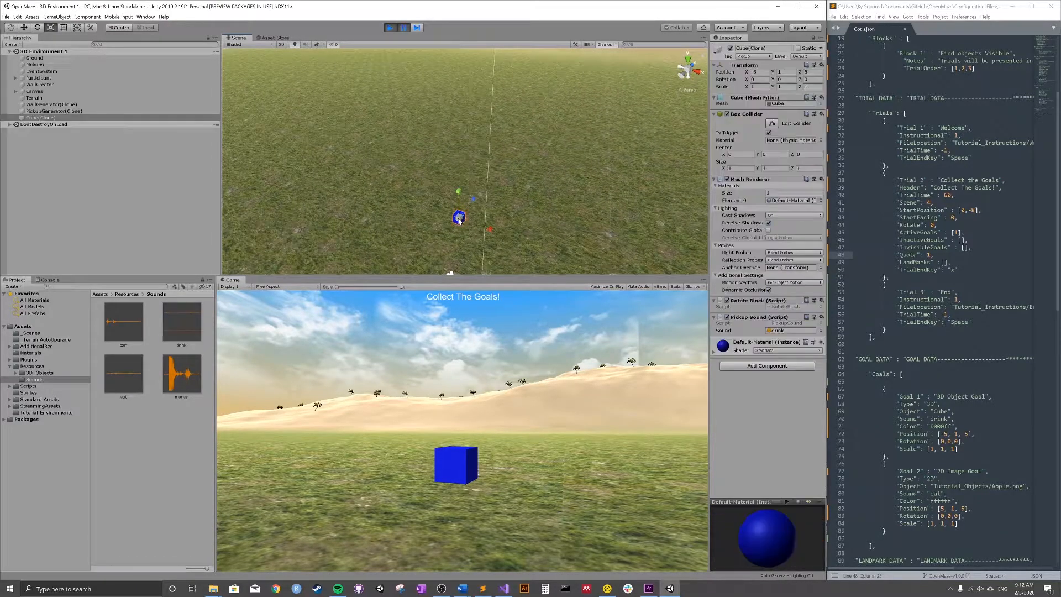
# Widen the inspector and compare the cube's Transform properties with Goal 1's Position, Rotation and Scale entries in the configuration file
pyautogui.moveTo(708, 108); pyautogui.dragTo(604, 99)
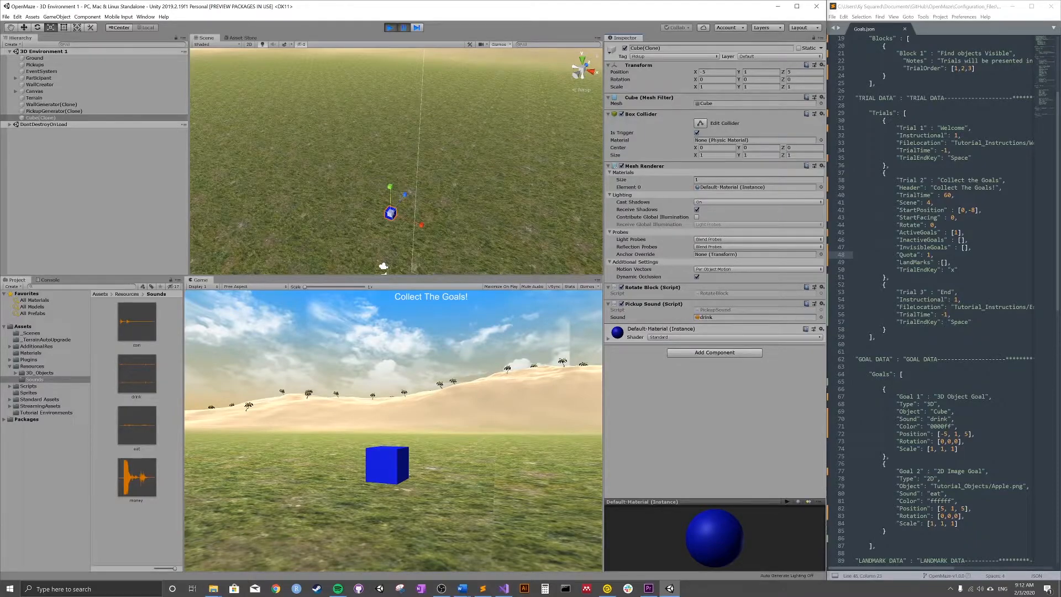
pyautogui.click(717, 72)
pyautogui.click(797, 66)
pyautogui.moveTo(975, 434); pyautogui.dragTo(896, 434)
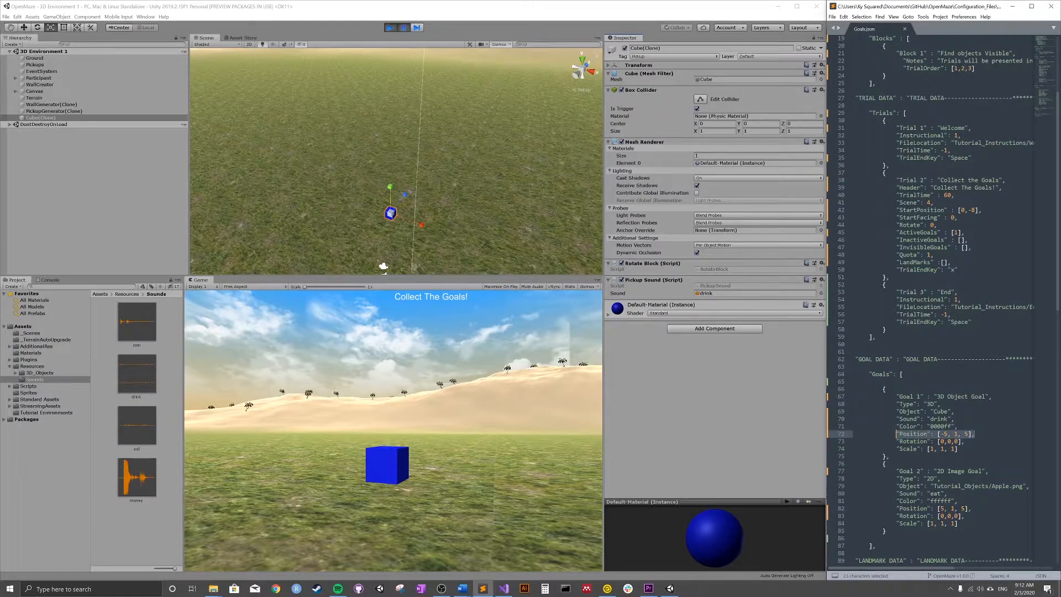
pyautogui.moveTo(975, 441); pyautogui.dragTo(896, 448)
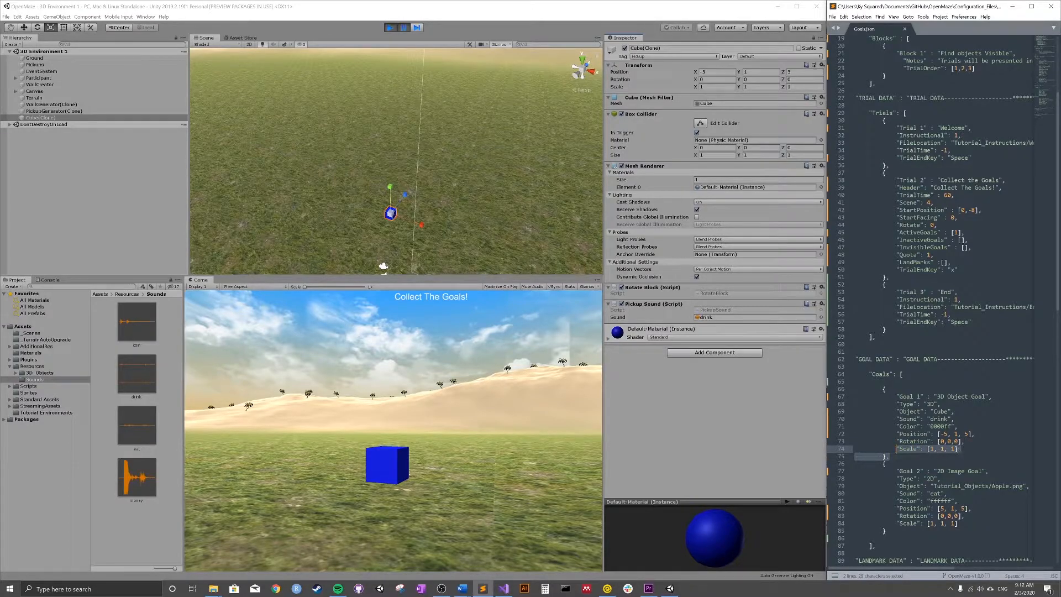
pyautogui.click(644, 74)
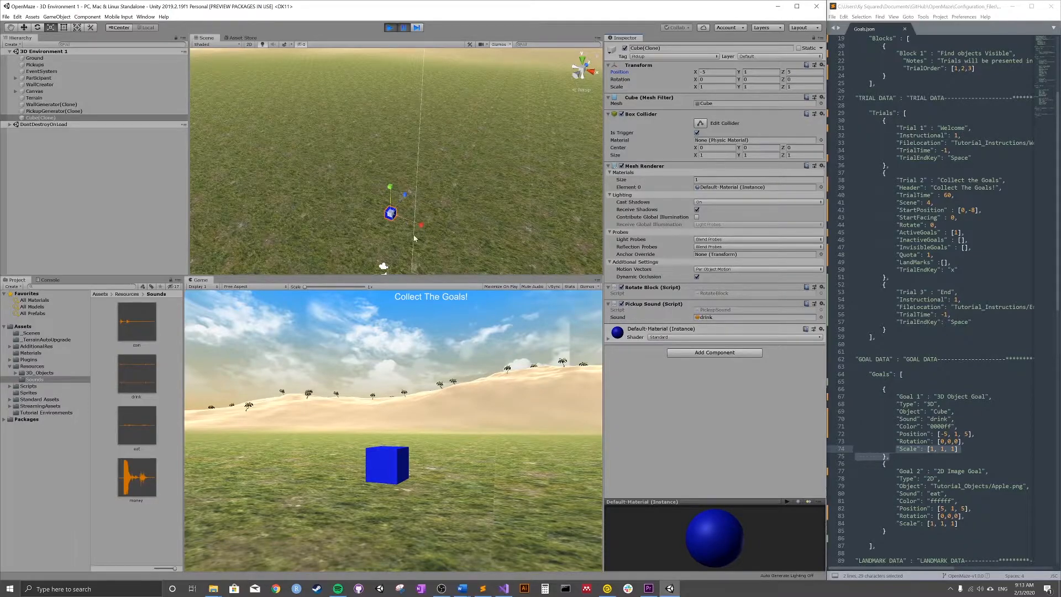
# Enlarge the blue cube uniformly to a scale of about 3.67 and move it to about X -18.08, Y 2.6, Z 14.79
pyautogui.click(392, 216)
pyautogui.moveTo(392, 216); pyautogui.dragTo(437, 168)
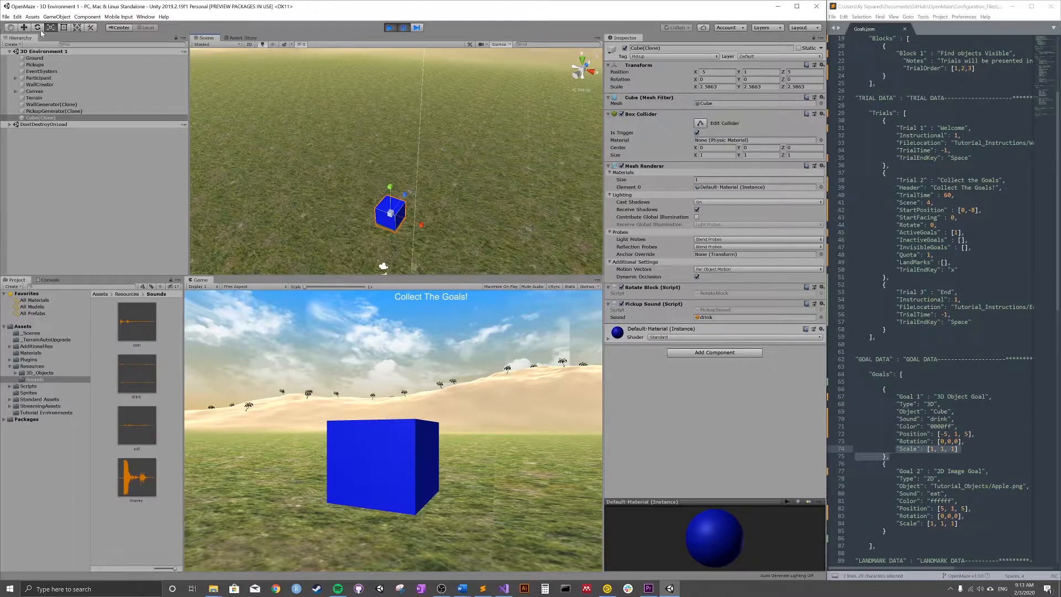
pyautogui.moveTo(391, 213); pyautogui.dragTo(375, 153)
pyautogui.press('w')
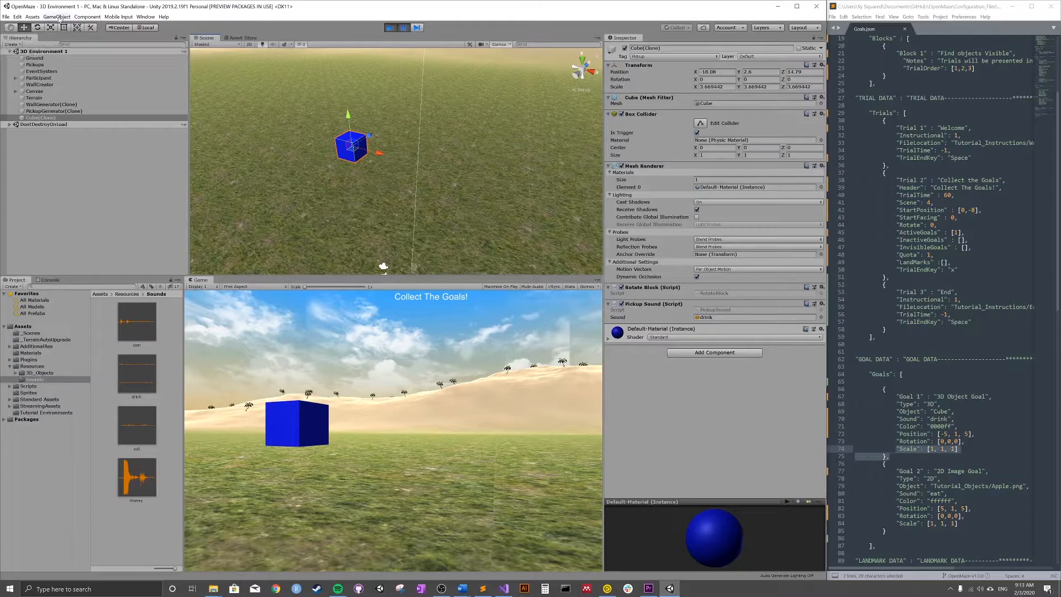
# Rotate the blue cube to about X -24.5, Y -32.6, Z 57.1 and scale it uniformly to about 2.83
pyautogui.click(51, 27)
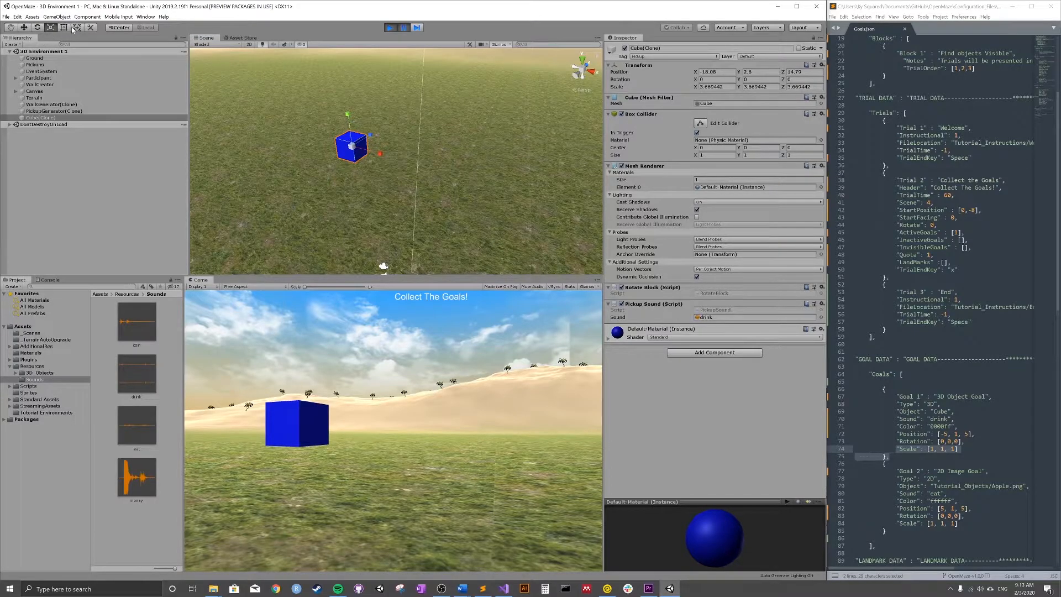
pyautogui.click(37, 27)
pyautogui.moveTo(358, 162); pyautogui.dragTo(341, 104)
pyautogui.moveTo(348, 176)
pyautogui.mouseDown()
pyautogui.moveTo(400, 168)
pyautogui.moveTo(351, 148)
pyautogui.moveTo(348, 157)
pyautogui.mouseUp()
pyautogui.click(51, 28)
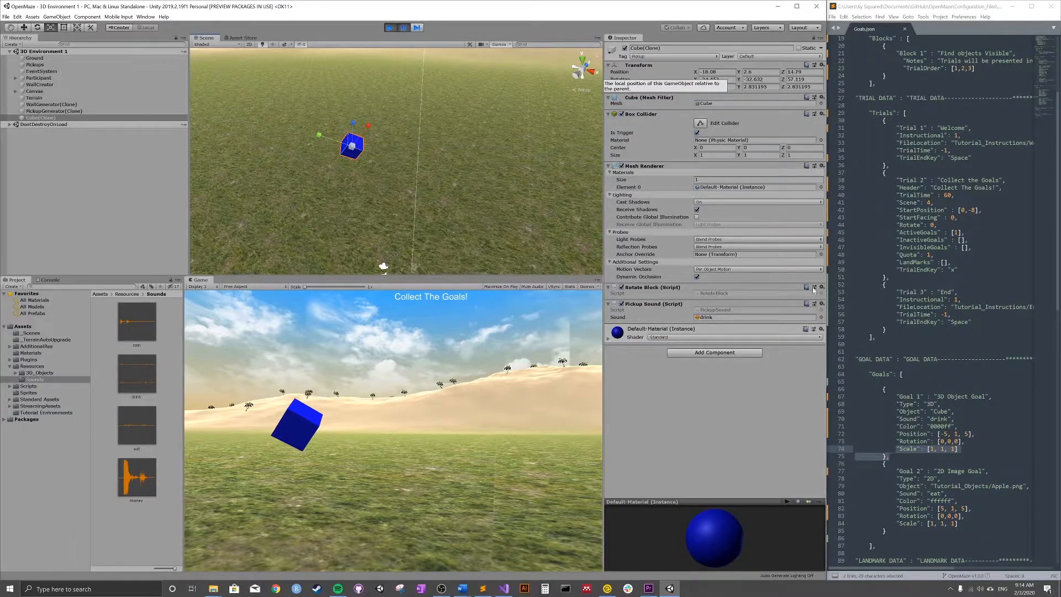
# Set Goal 1's Position to [-18, 2.6, 15] in Goals.json
pyautogui.click(968, 433)
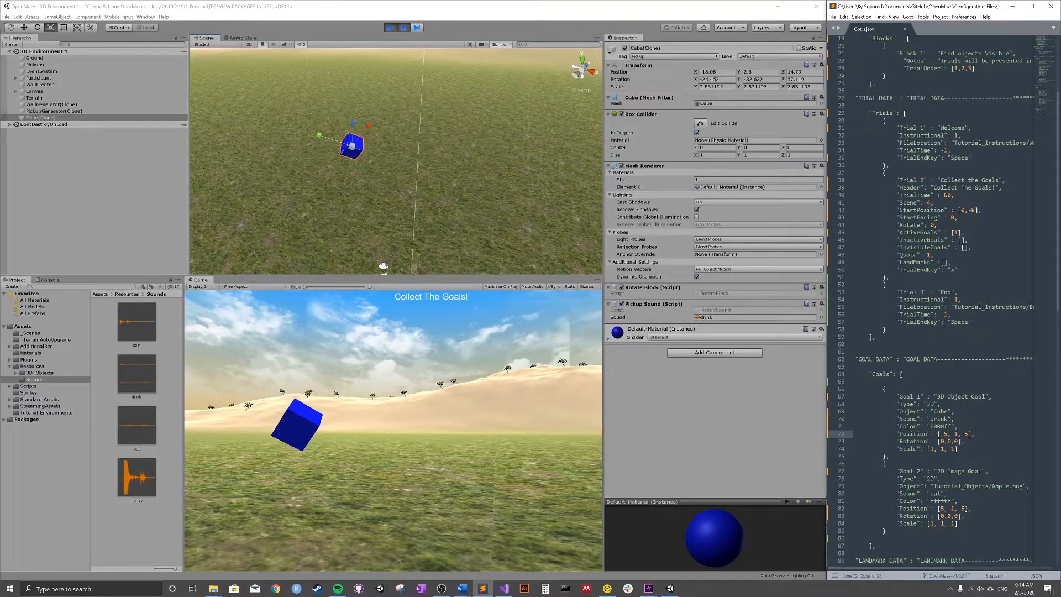
pyautogui.press('BackSpace')
pyautogui.write('18')
pyautogui.press('BackSpace')
pyautogui.write('2.6')
pyautogui.press('Left')
pyautogui.write('1')
# Set Goal 1's Rotation to [25,32,57] in the configuration file
pyautogui.click(939, 441)
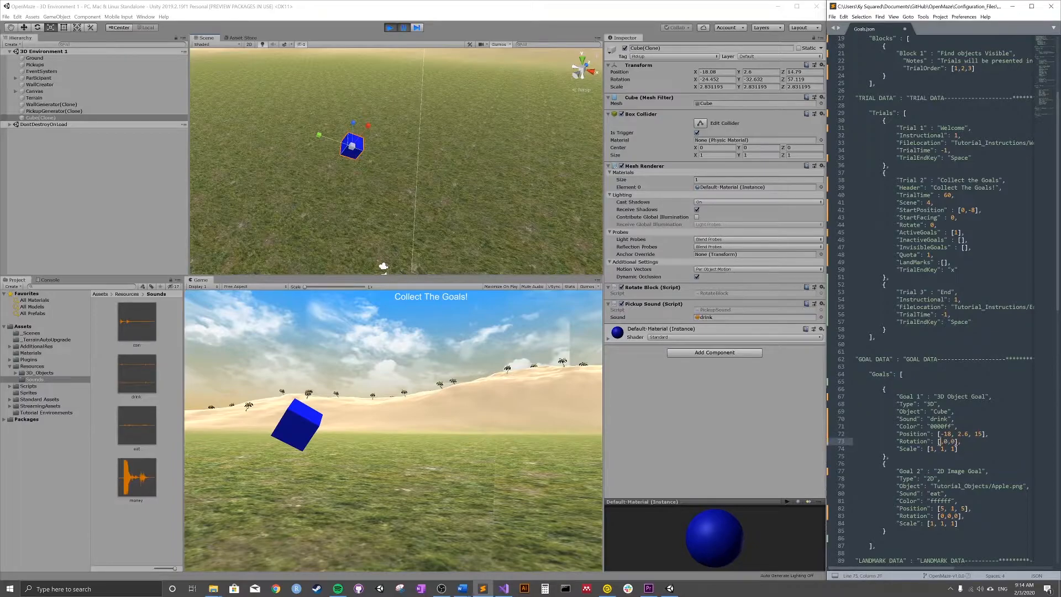
pyautogui.write('25')
pyautogui.press('BackSpace')
pyautogui.write('32')
pyautogui.press('BackSpace')
# Set Goal 1's Scale to [3, 3, 3] and save the configuration file
pyautogui.press('Down')
pyautogui.press('BackSpace')
pyautogui.write('3')
pyautogui.press('Down')
pyautogui.press('Down')
pyautogui.click(943, 448)
pyautogui.press('BackSpace')
pyautogui.write('3')
pyautogui.press('Right')
pyautogui.write('3')
pyautogui.hotkey('ctrl', 's')
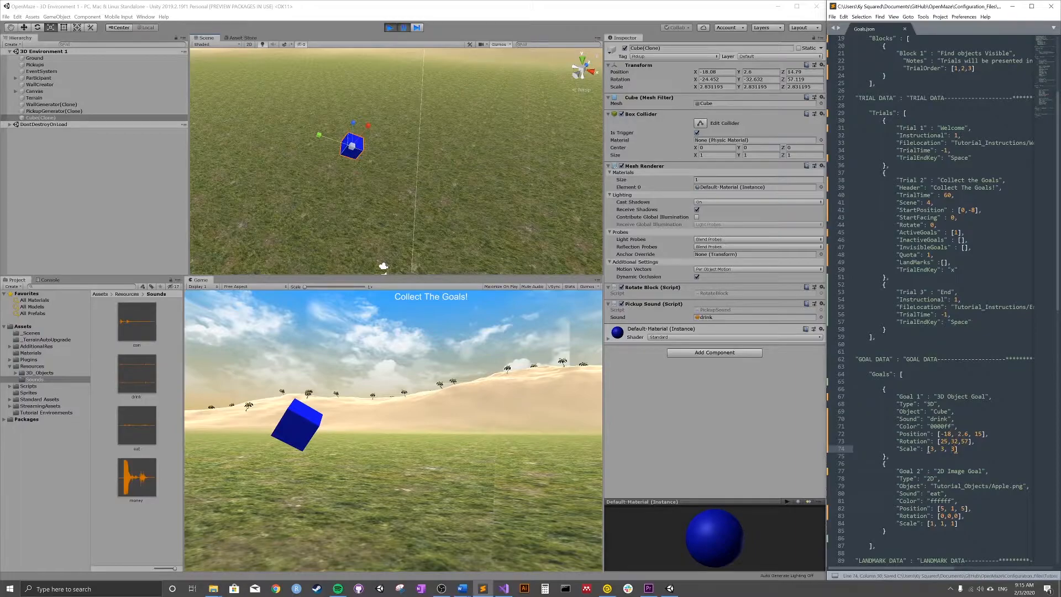
# Stop the paused run and restart the experiment with Goals.json from the Tutorials folder Step 3 - Experiment Configuration
pyautogui.click(940, 419)
pyautogui.click(552, 3)
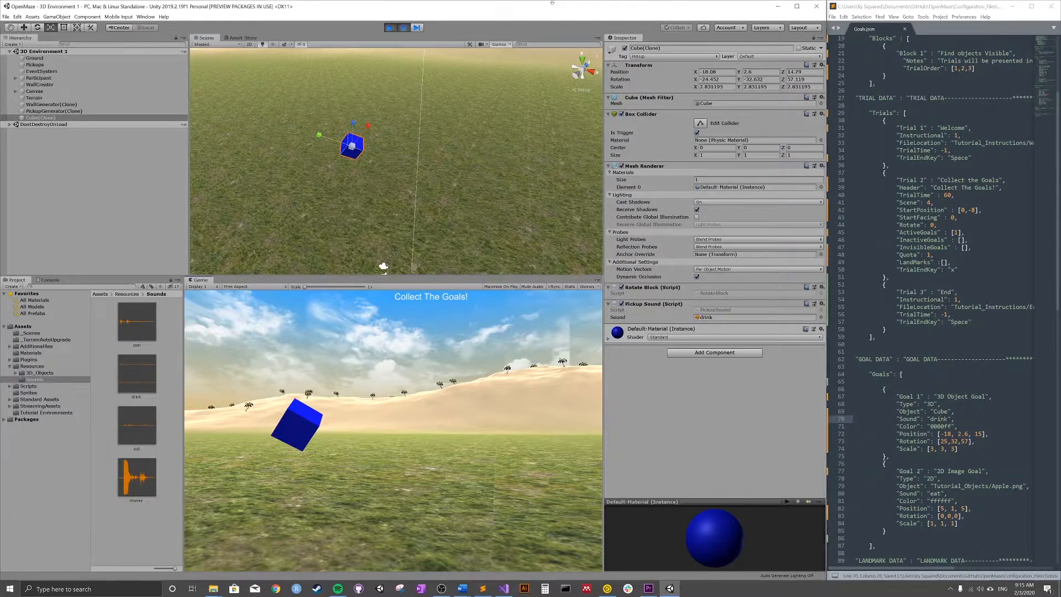
pyautogui.click(393, 28)
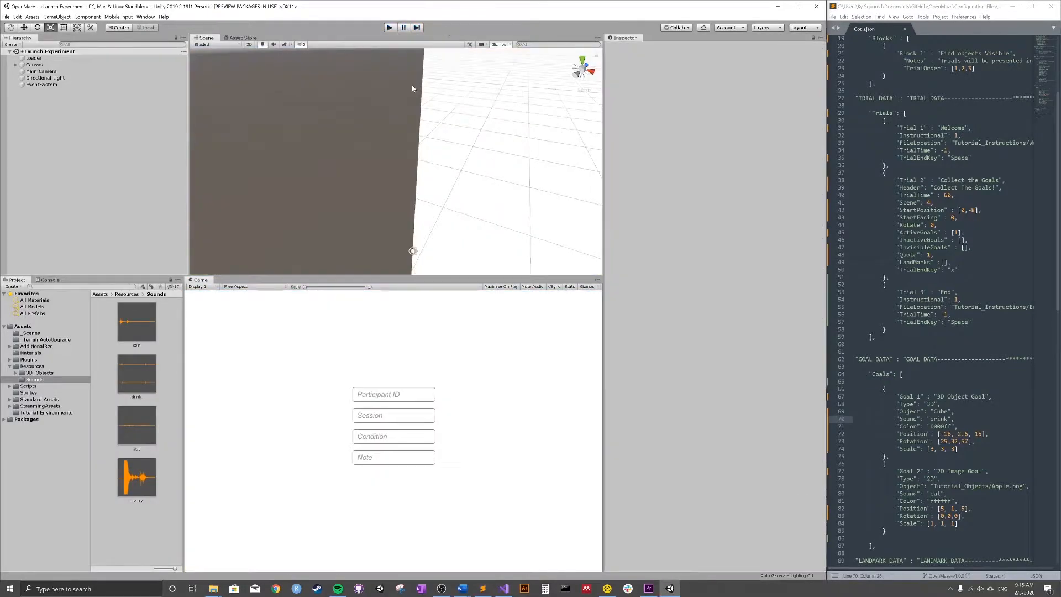
pyautogui.click(388, 28)
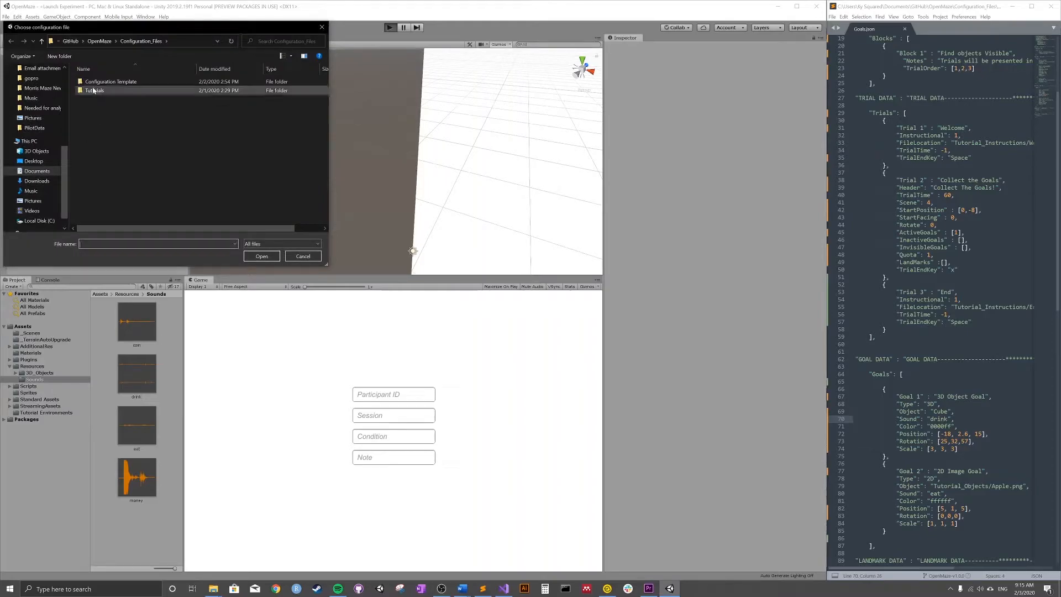
pyautogui.doubleClick(92, 92)
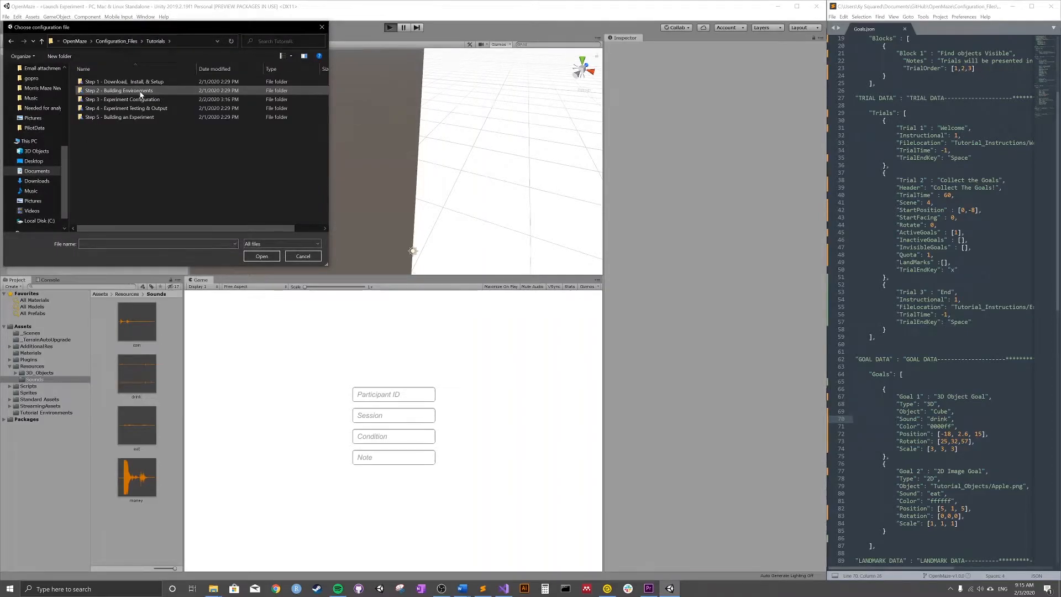
pyautogui.doubleClick(112, 100)
pyautogui.click(101, 126)
pyautogui.click(260, 257)
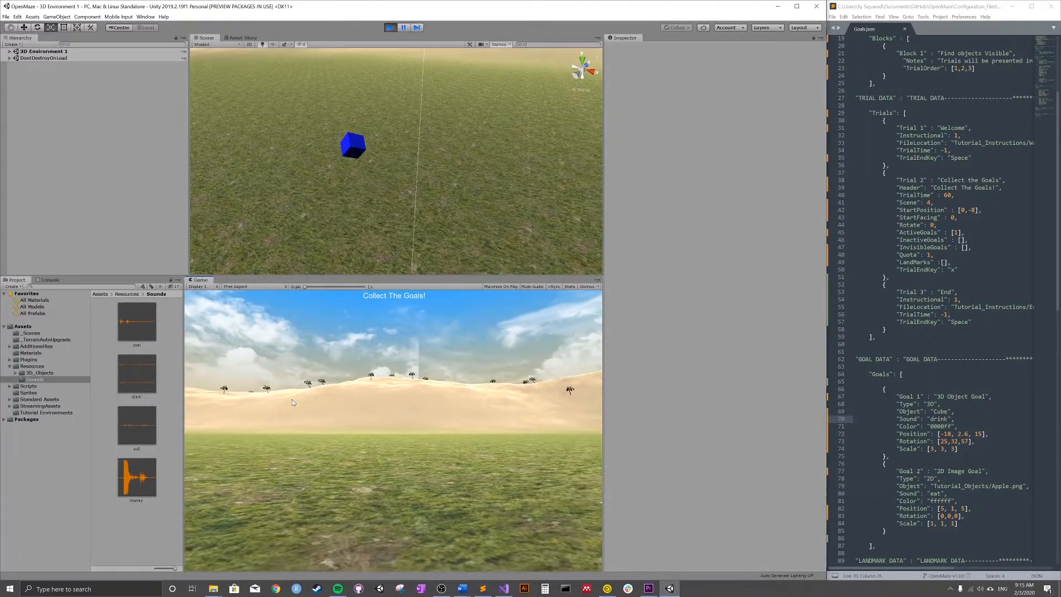
# Steer the participant to the tilted, enlarged blue cube and collect it
pyautogui.press('Left')
pyautogui.press('Up')
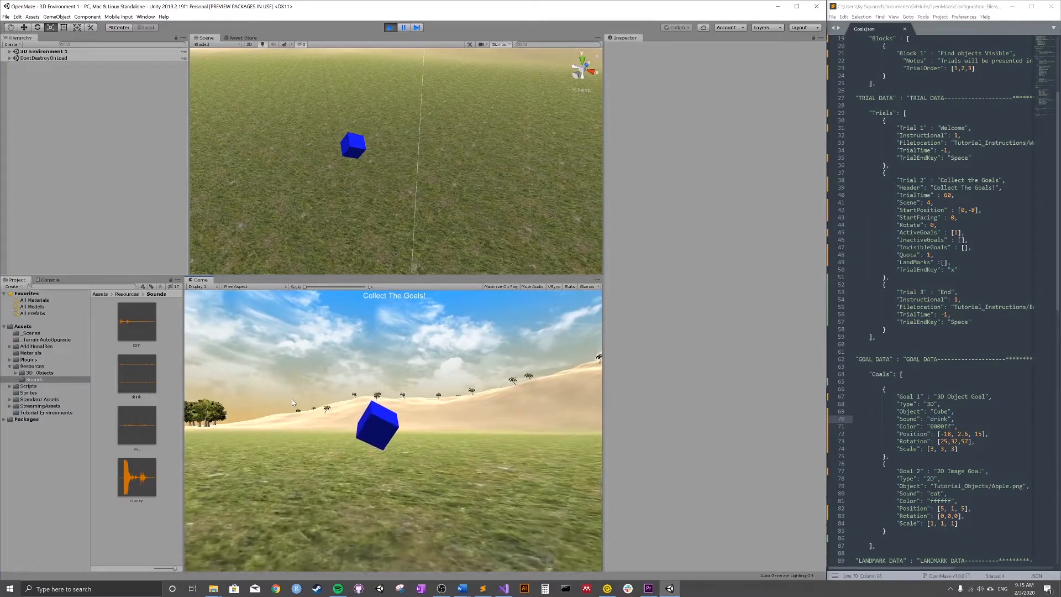
pyautogui.press('Left')
pyautogui.press('Up')
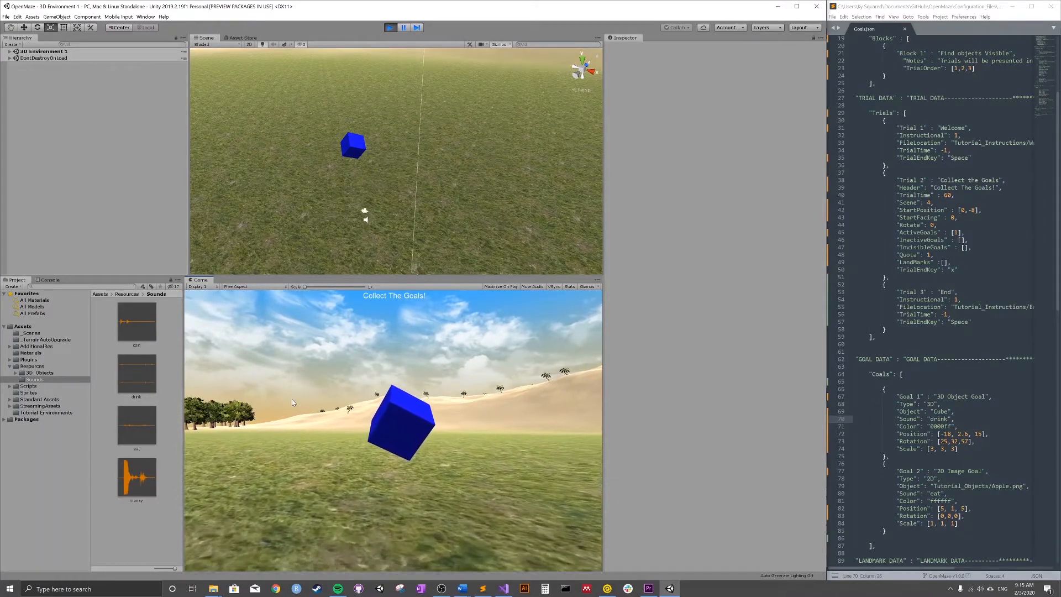
pyautogui.press('Left')
pyautogui.press('Up')
pyautogui.press('Right')
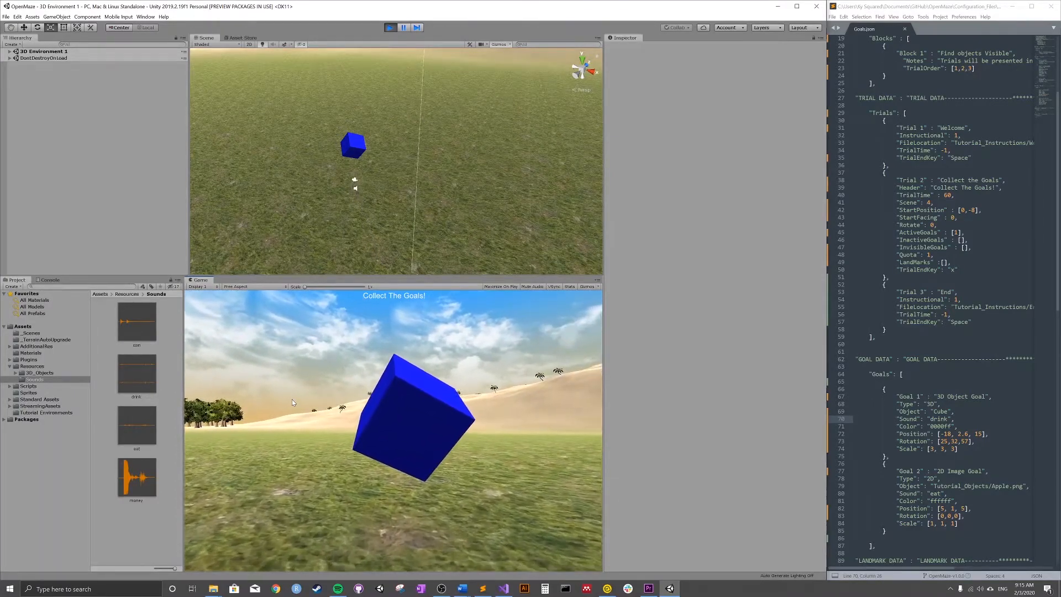
pyautogui.press('Up')
pyautogui.press('Down')
pyautogui.press('Up')
pyautogui.press('Down')
pyautogui.press('Up')
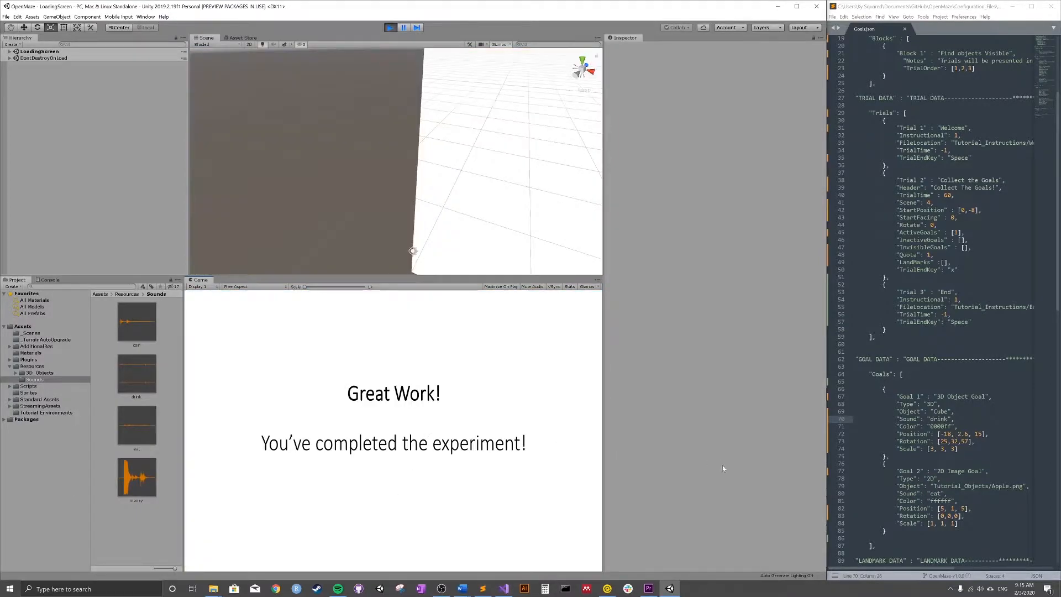
# Review Goal 1's Sound entry and Trial 2's Quota entry in the configuration file
pyautogui.moveTo(956, 419); pyautogui.dragTo(896, 419)
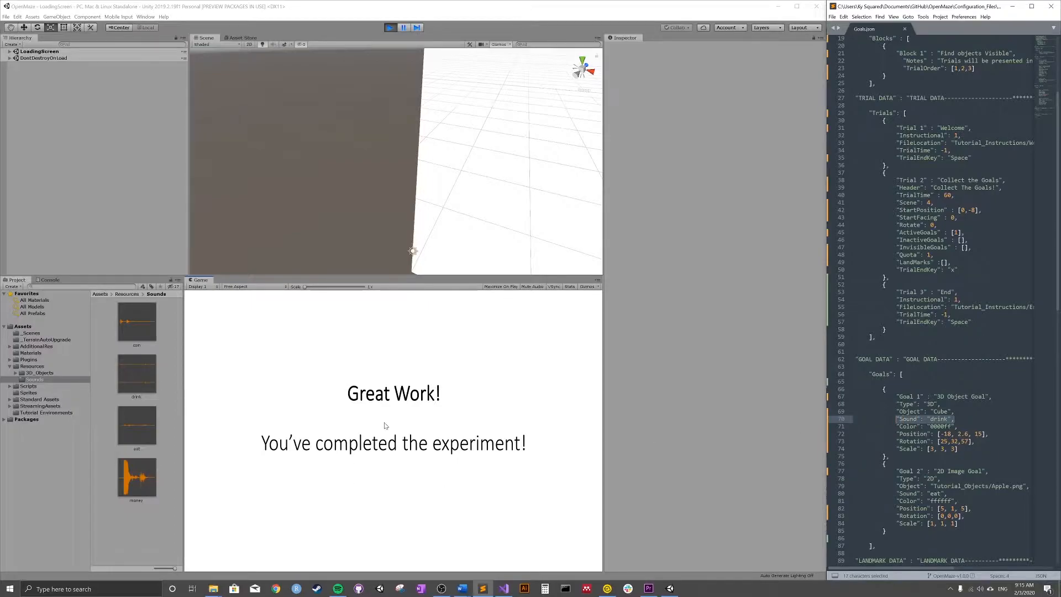
pyautogui.click(934, 255)
pyautogui.moveTo(933, 255); pyautogui.dragTo(896, 255)
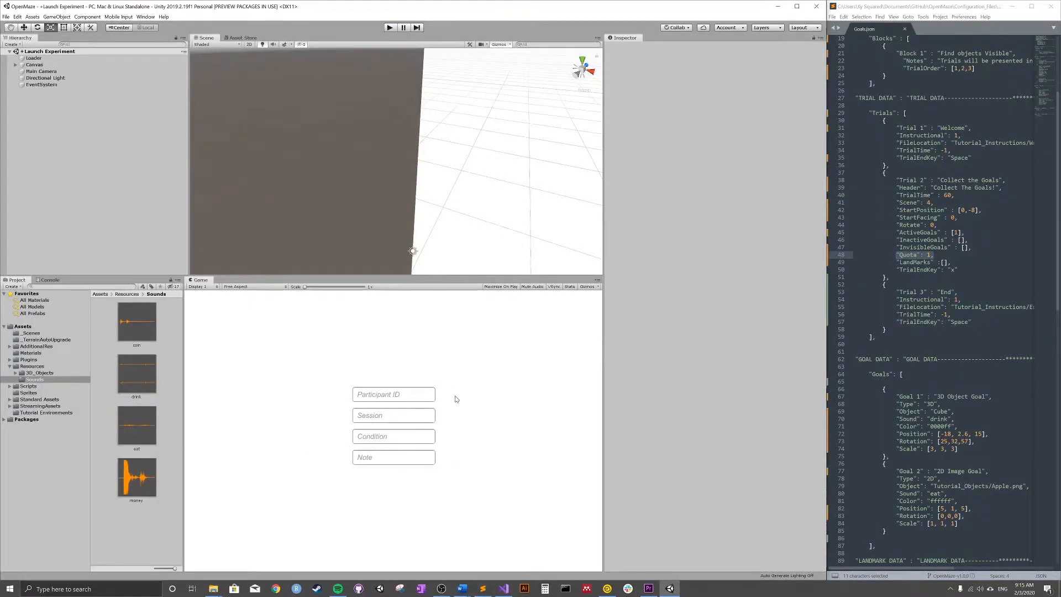
# Switch to Chrome, search for "html color picker" and open the HTML Color Codes picker page
pyautogui.click(280, 589)
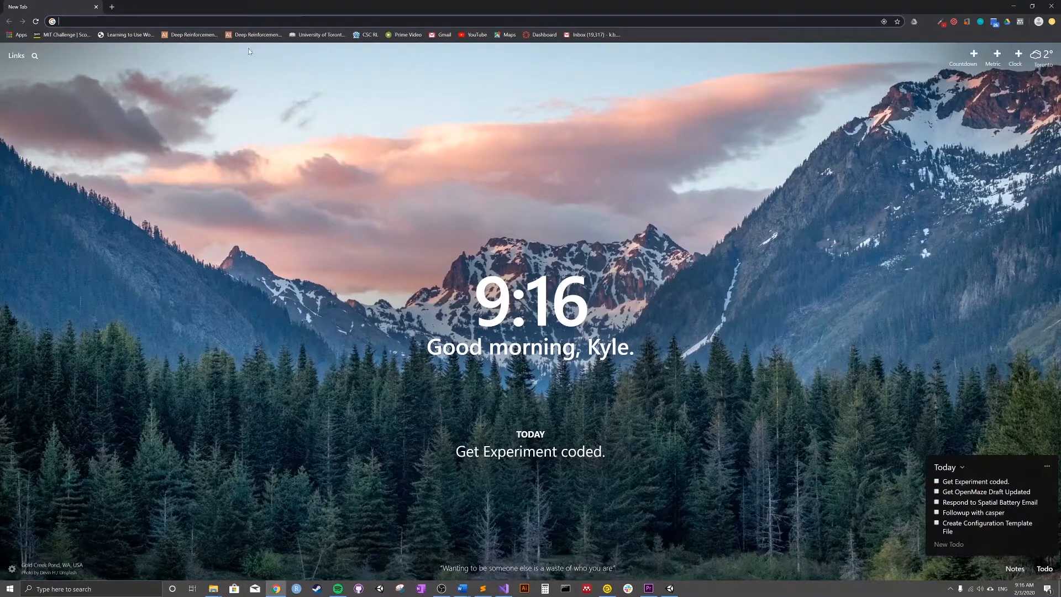
pyautogui.write('html')
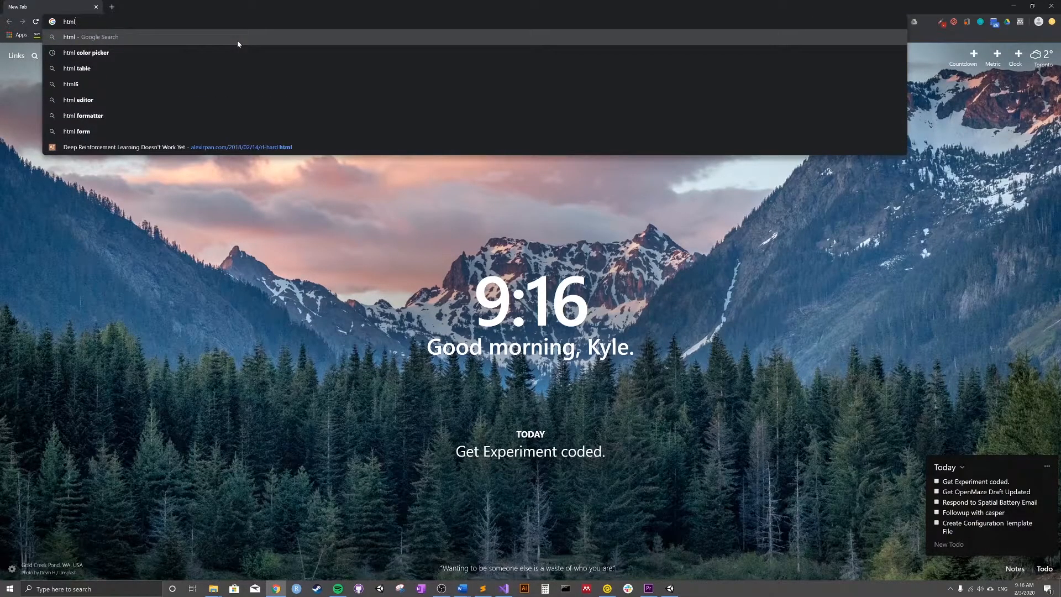
pyautogui.click(218, 56)
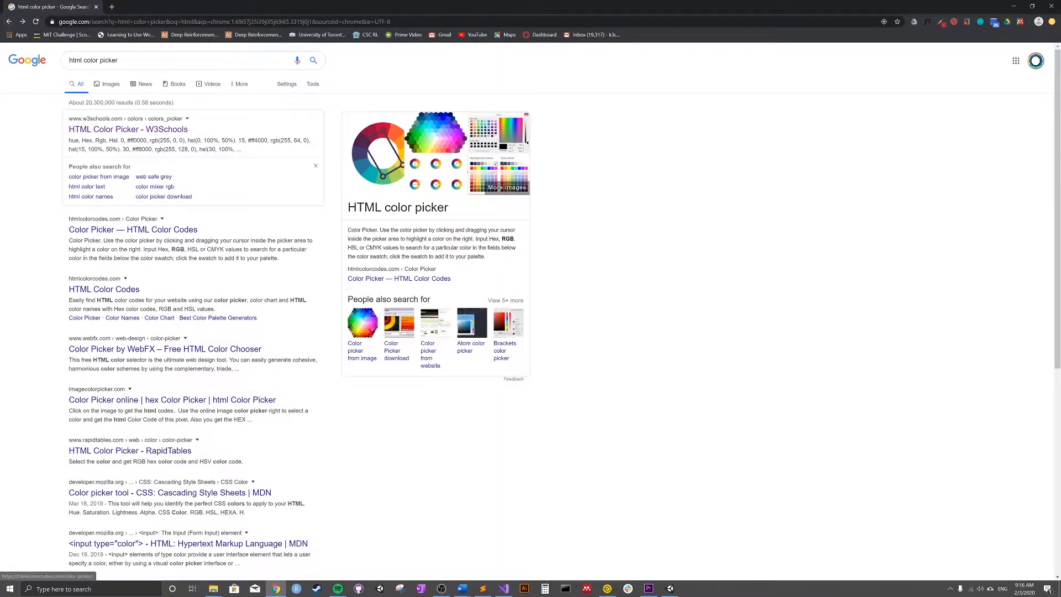
pyautogui.click(144, 180)
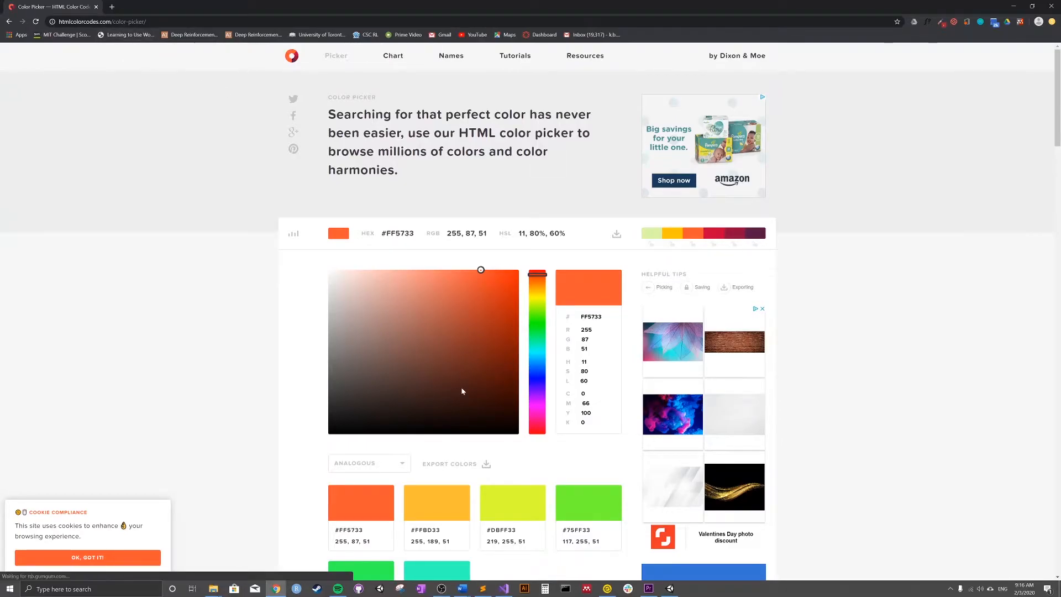
# Pick the dark green #2B8231 in the color picker and copy its hex code without the number sign
pyautogui.moveTo(481, 274); pyautogui.dragTo(539, 327)
pyautogui.moveTo(502, 294); pyautogui.dragTo(457, 352)
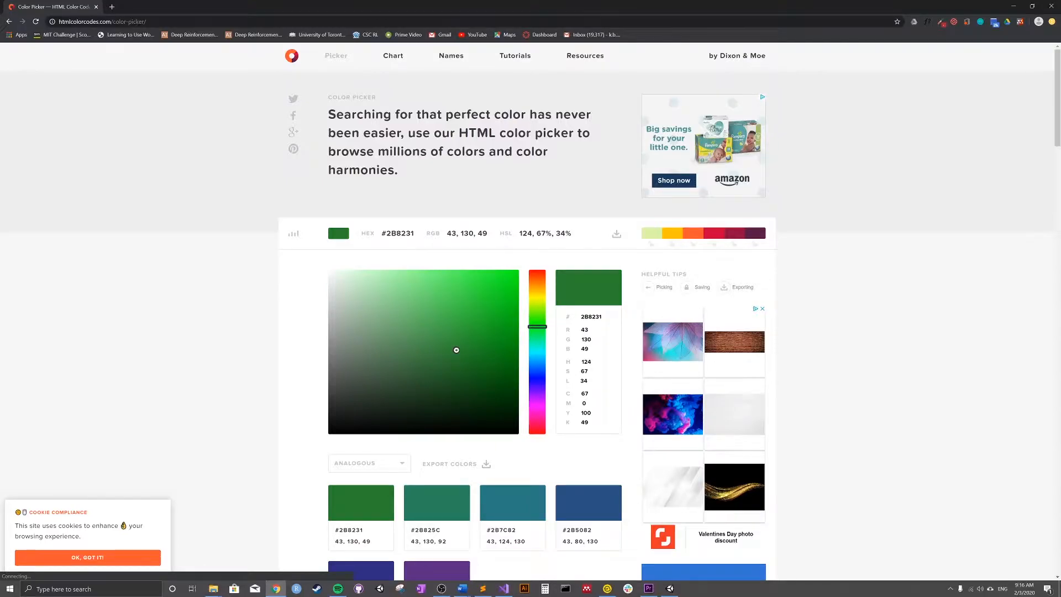
pyautogui.moveTo(386, 234); pyautogui.dragTo(415, 234)
pyautogui.hotkey('ctrl', 'c')
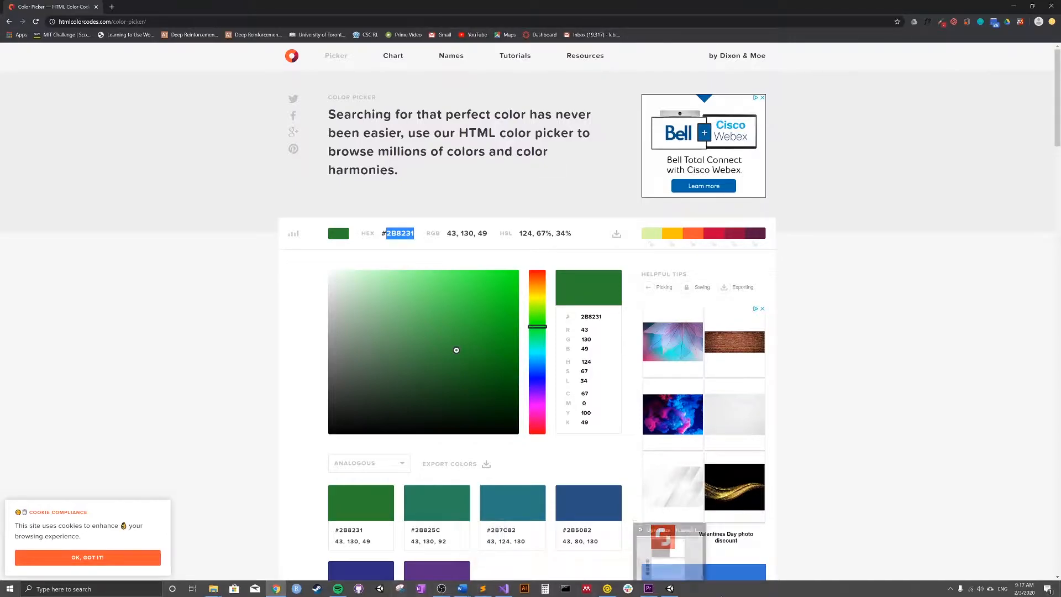
# Return to Goals.json in Sublime Text, replace Goal 1's Color with the copied code 2B8231, and save the file
pyautogui.click(670, 588)
pyautogui.click(483, 589)
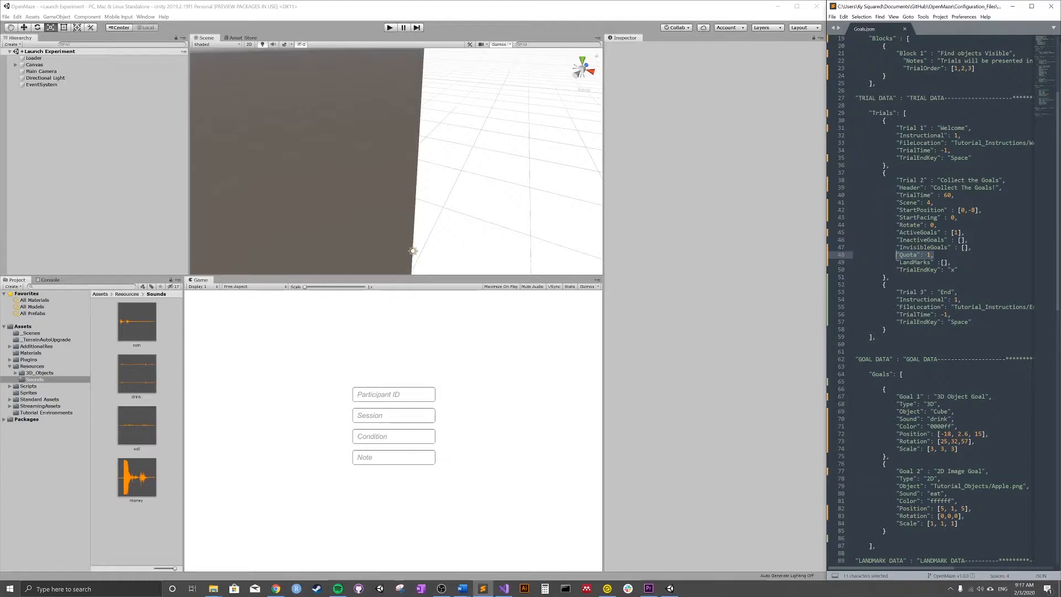
pyautogui.moveTo(951, 427); pyautogui.dragTo(930, 427)
pyautogui.hotkey('ctrl', 'v')
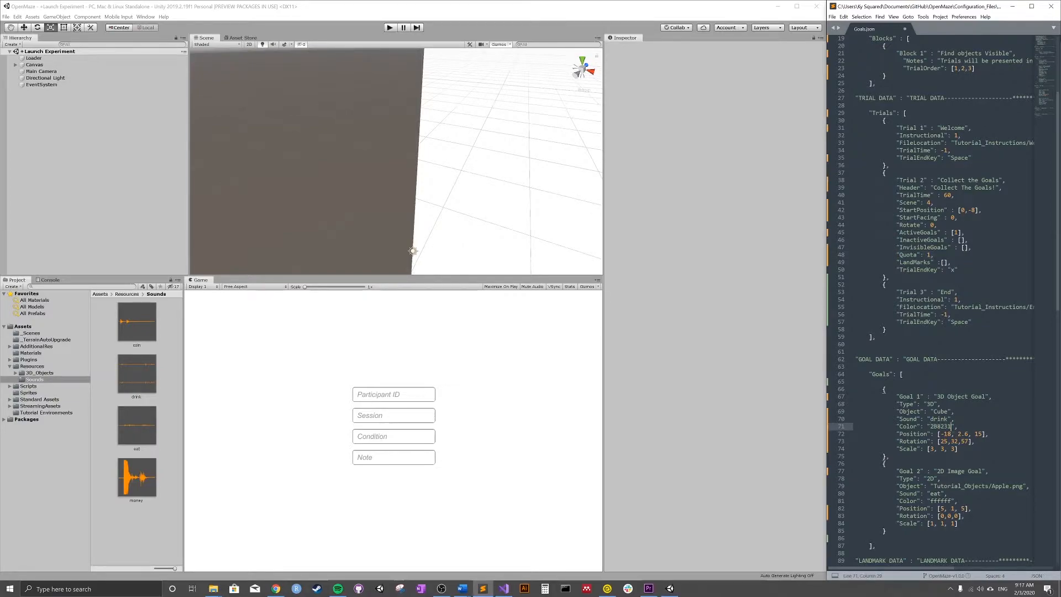
pyautogui.hotkey('ctrl', 's')
# Run the experiment in Unity with the recolored Goals.json from the Step 3 - Experiment Configuration folder
pyautogui.click(388, 28)
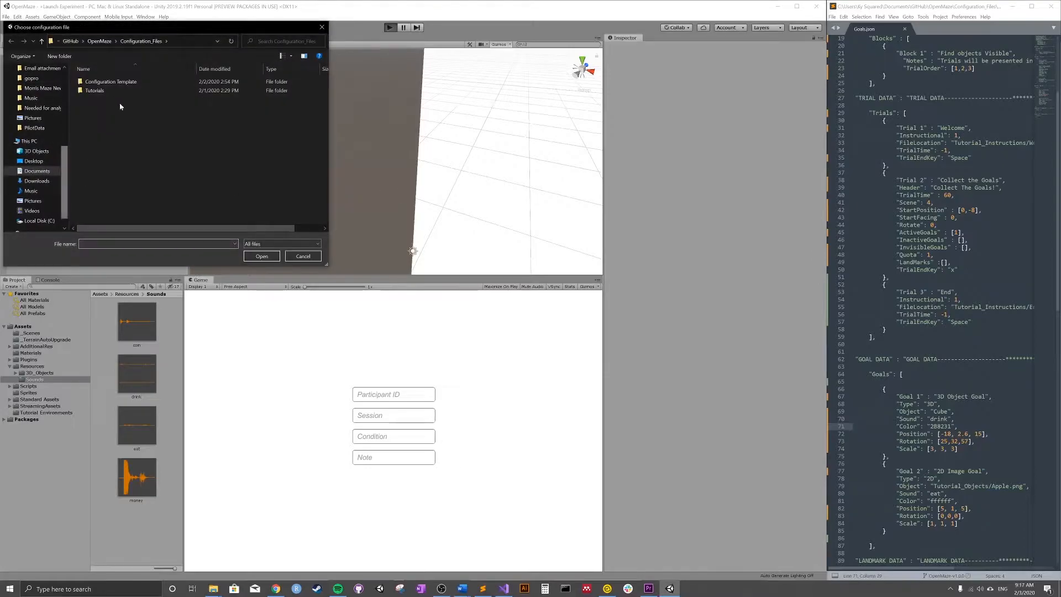
pyautogui.doubleClick(95, 90)
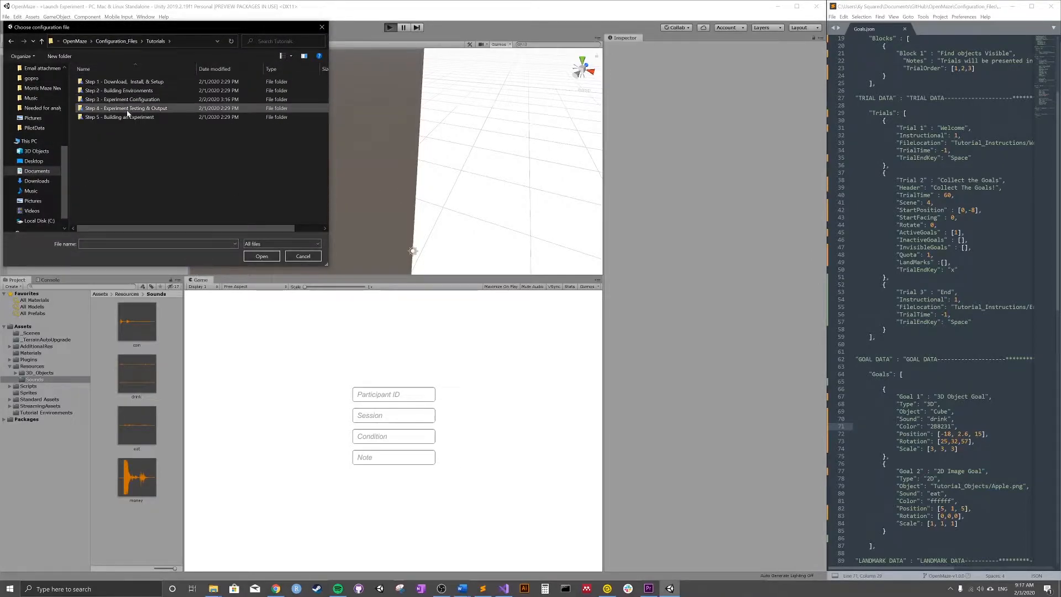
pyautogui.doubleClick(124, 100)
pyautogui.click(107, 128)
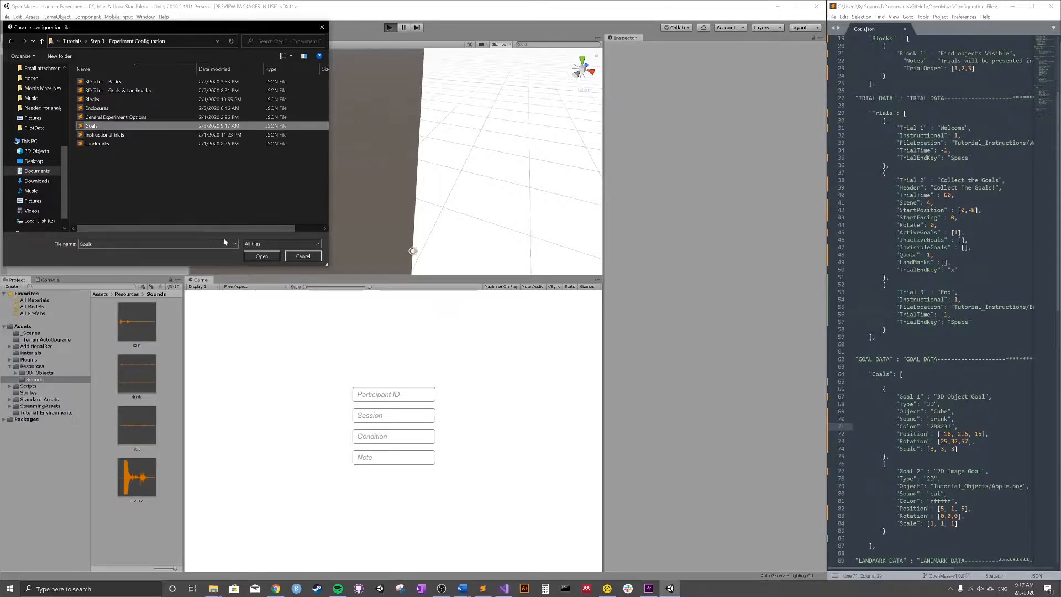
pyautogui.click(253, 258)
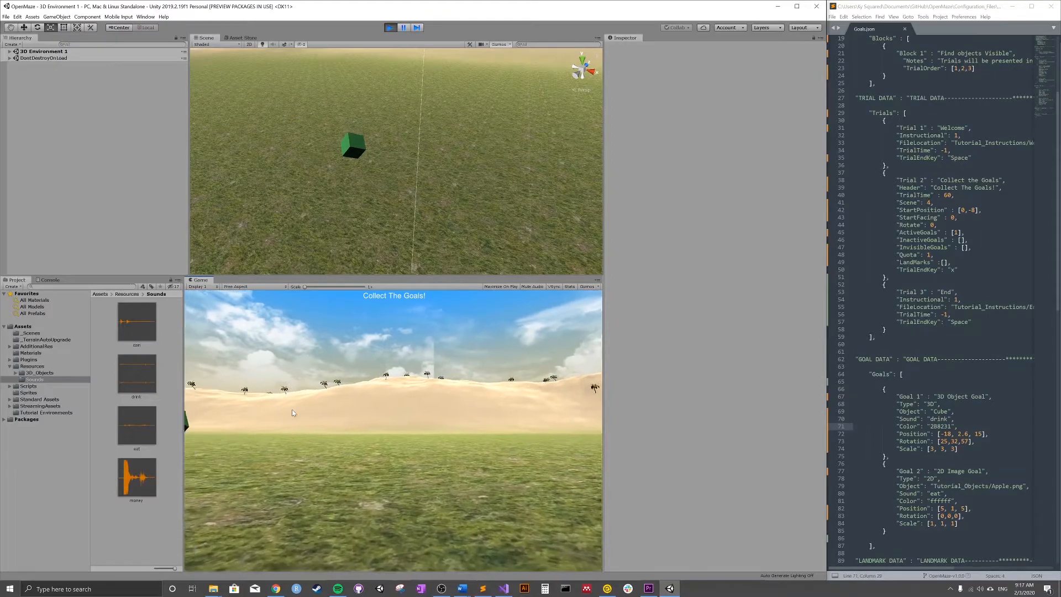
# Turn toward the dark green cube in the running experiment and walk up close to view its color
pyautogui.press('Left')
pyautogui.press('Up')
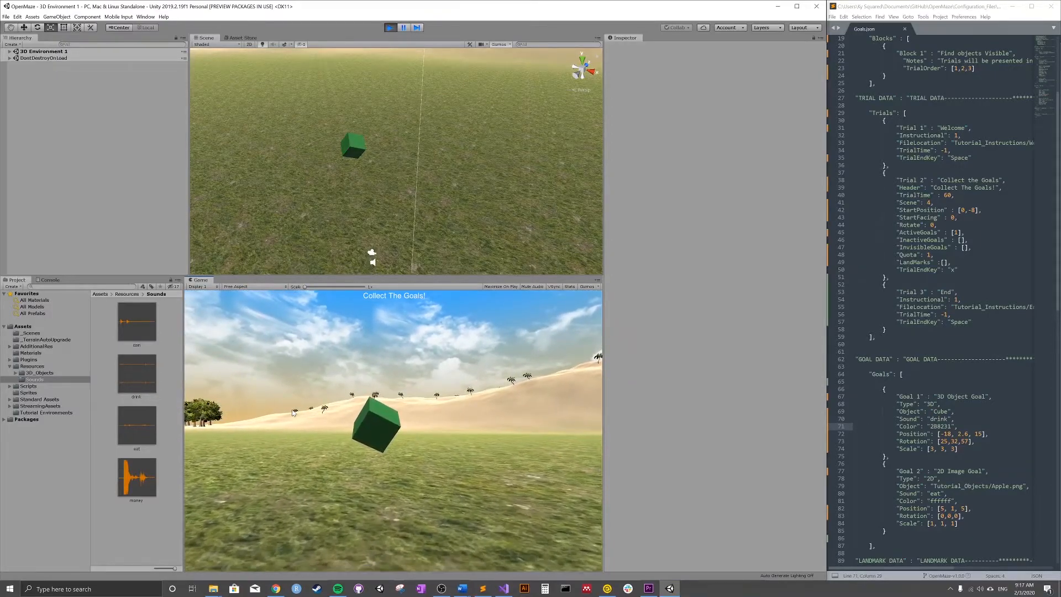
pyautogui.press('Left')
pyautogui.press('Up')
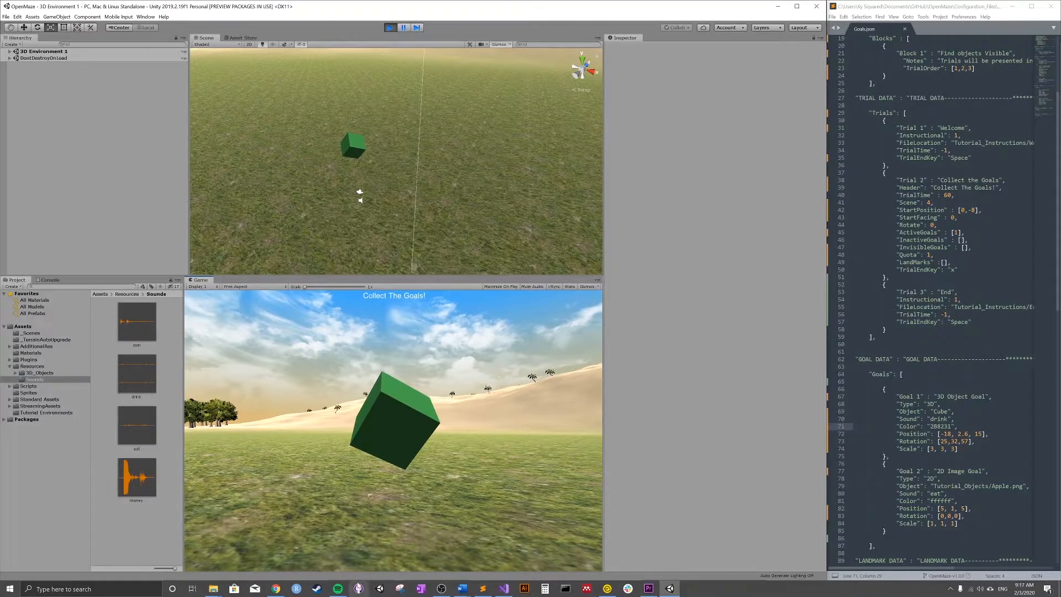
# Switch to Chrome and arrange the color picker page as a smaller window beside the running game to compare its green with the cube
pyautogui.click(276, 588)
pyautogui.moveTo(399, 4); pyautogui.dragTo(689, 181)
pyautogui.moveTo(670, 281); pyautogui.dragTo(674, 547)
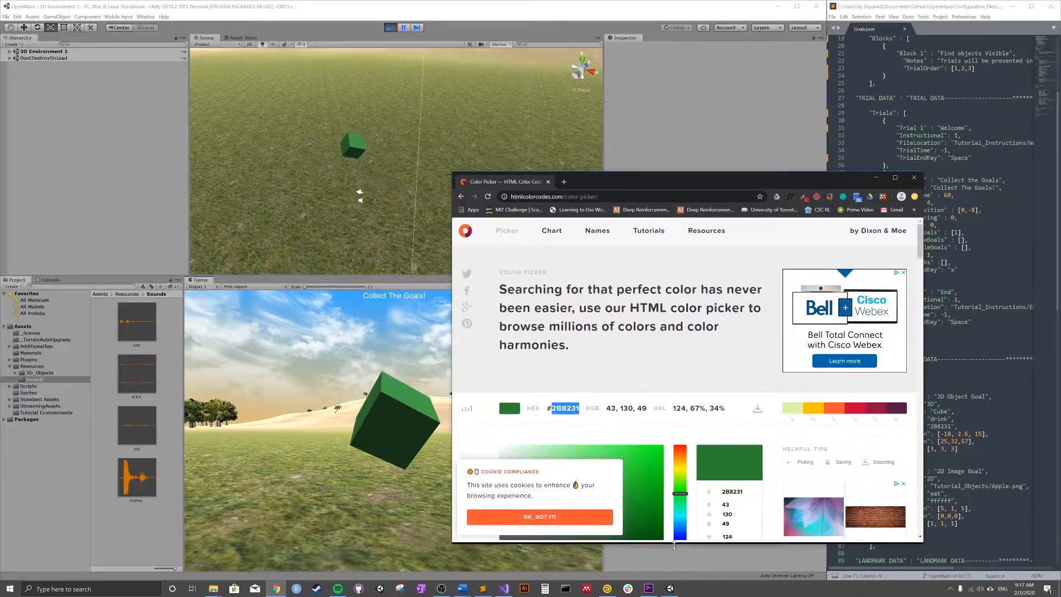
pyautogui.moveTo(636, 182); pyautogui.dragTo(623, 110)
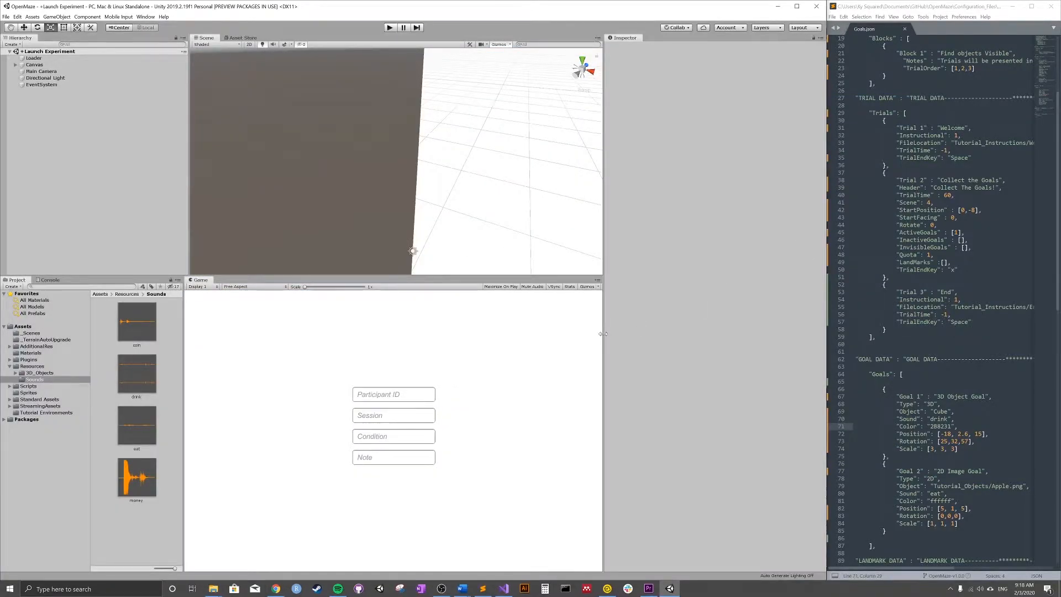
# Widen the Scene and Game views and search the Asset Store for "food"
pyautogui.moveTo(603, 334); pyautogui.dragTo(754, 307)
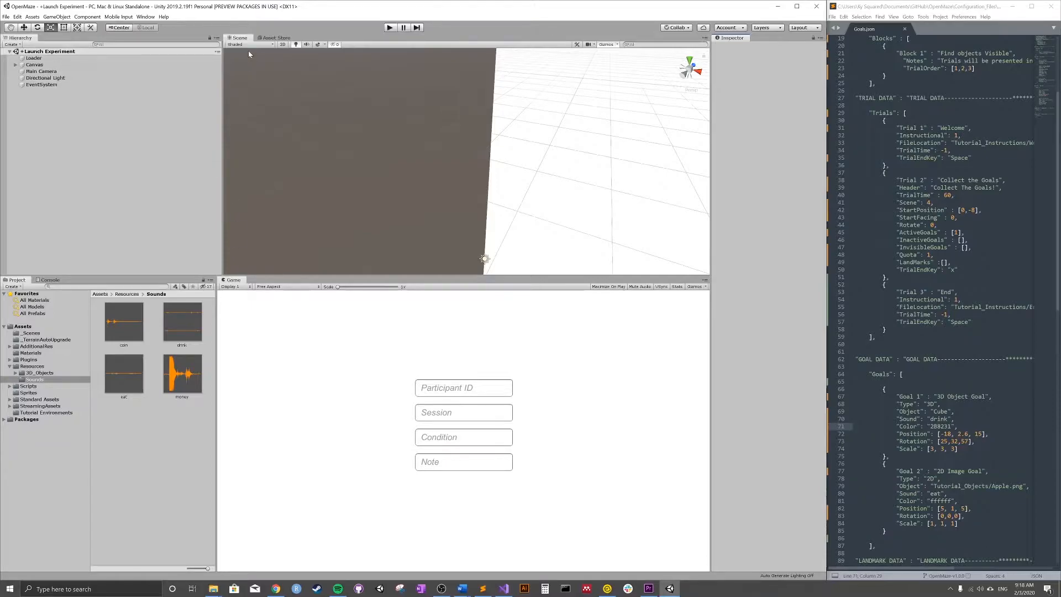
pyautogui.click(275, 37)
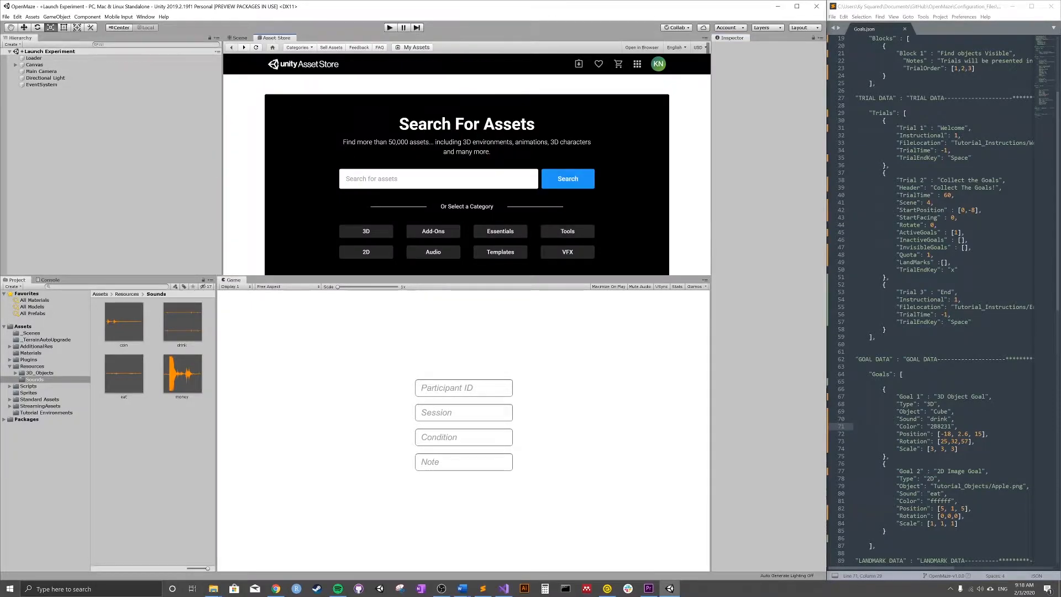
pyautogui.click(415, 178)
pyautogui.write('food')
pyautogui.click(571, 186)
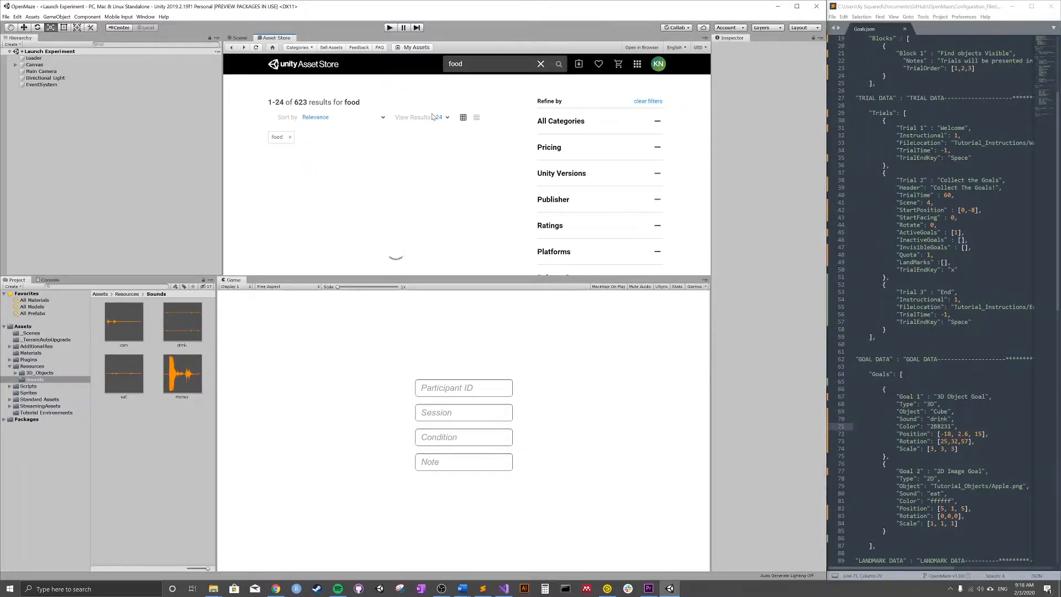
# Limit the food search results to free assets with a price range of $0 - $0
pyautogui.scroll(-1, 475, 132)
pyautogui.scroll(-1, 480, 145)
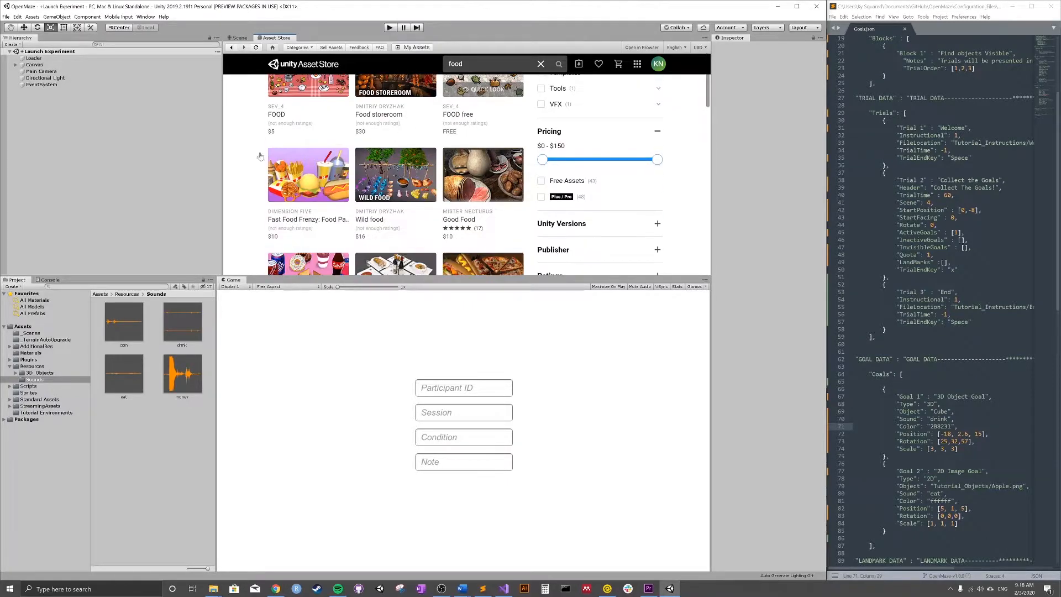
pyautogui.scroll(1, 636, 194)
pyautogui.moveTo(657, 215); pyautogui.dragTo(543, 216)
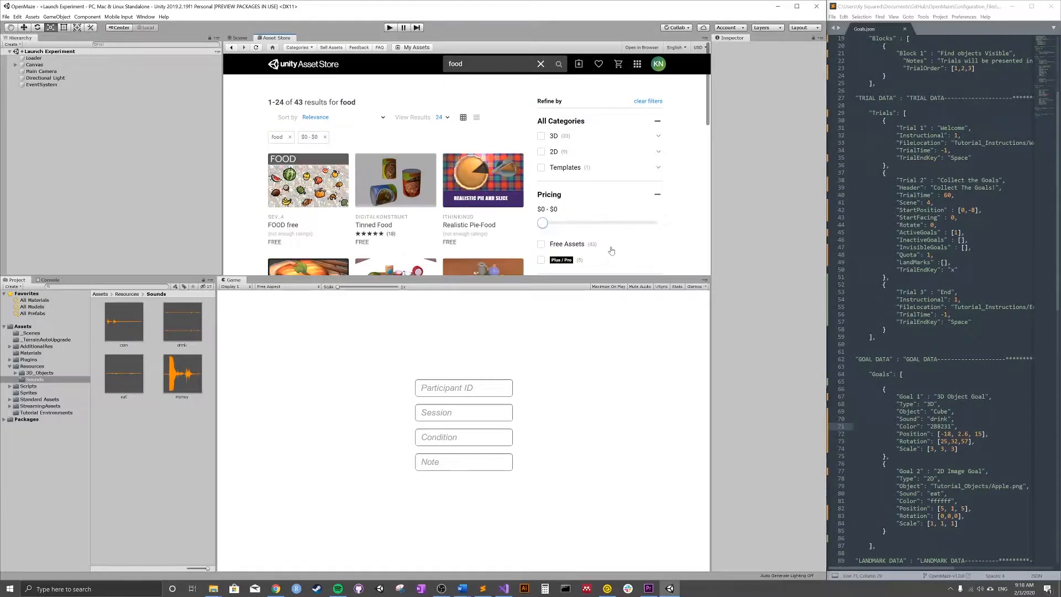
# Find the Adorable 3D Food Set among the free results and import the complete package into the project
pyautogui.scroll(-1, 241, 151)
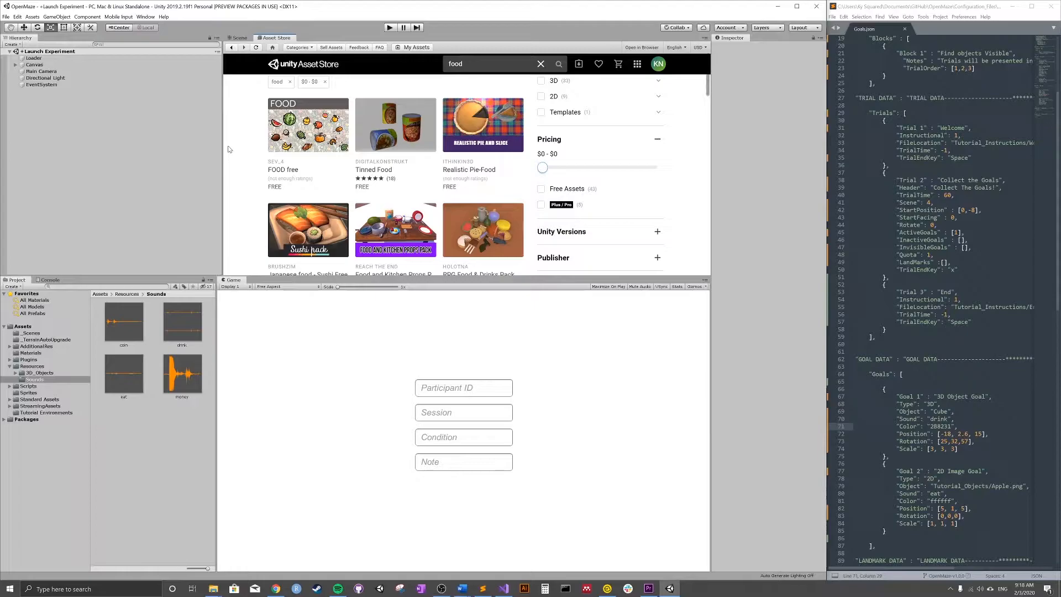
pyautogui.scroll(-1, 395, 133)
pyautogui.scroll(-3, 408, 186)
pyautogui.scroll(2, 408, 187)
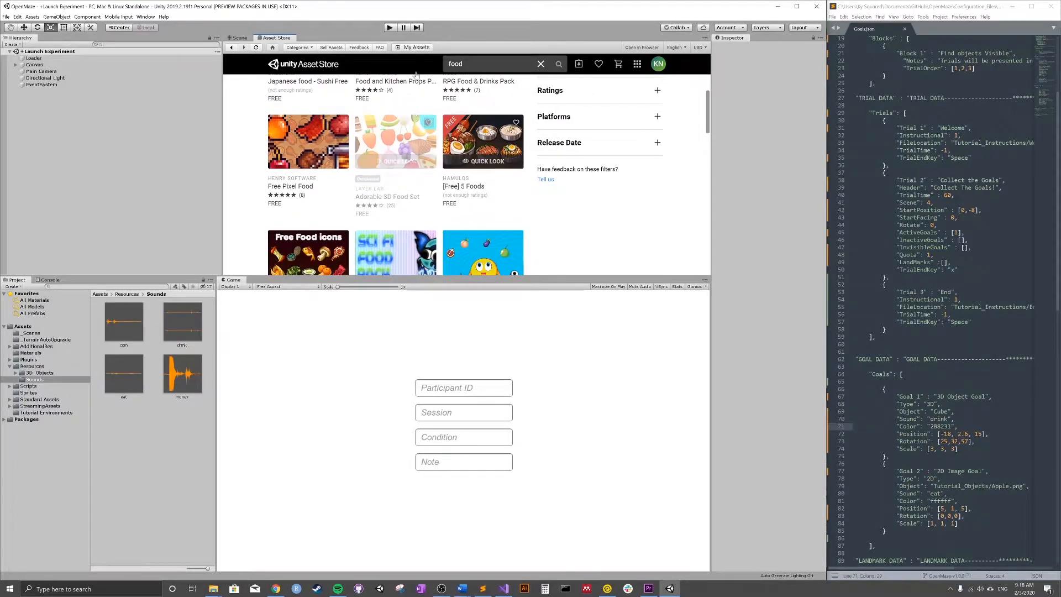
pyautogui.scroll(1, 409, 194)
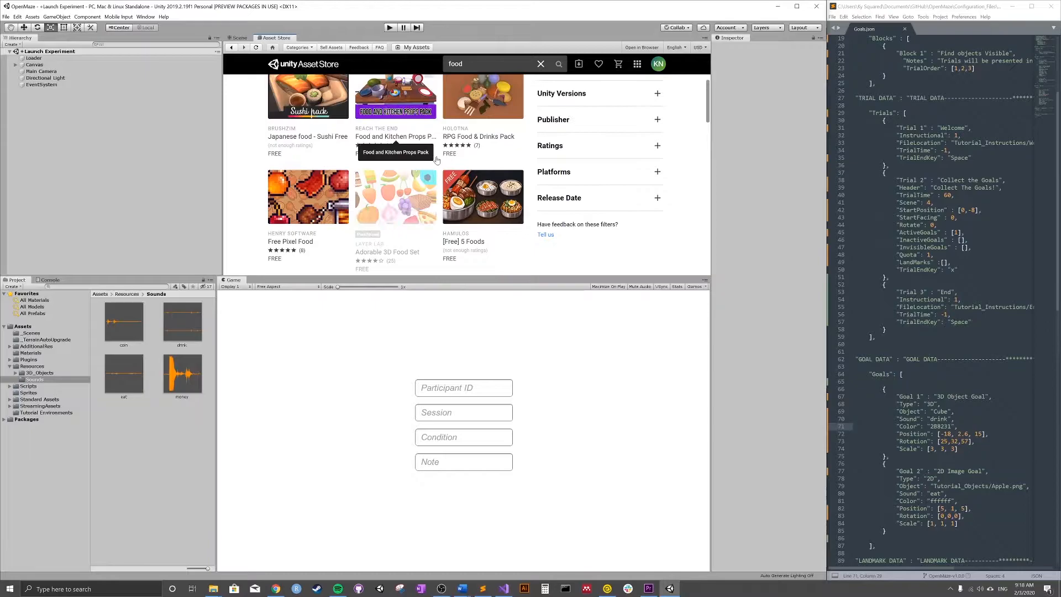
pyautogui.click(396, 197)
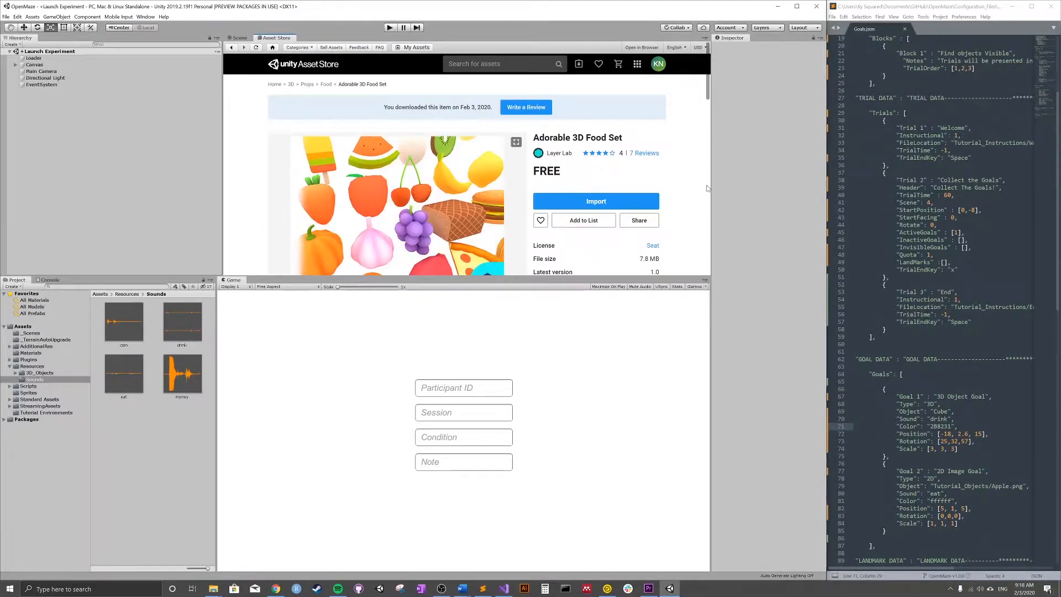
pyautogui.click(603, 203)
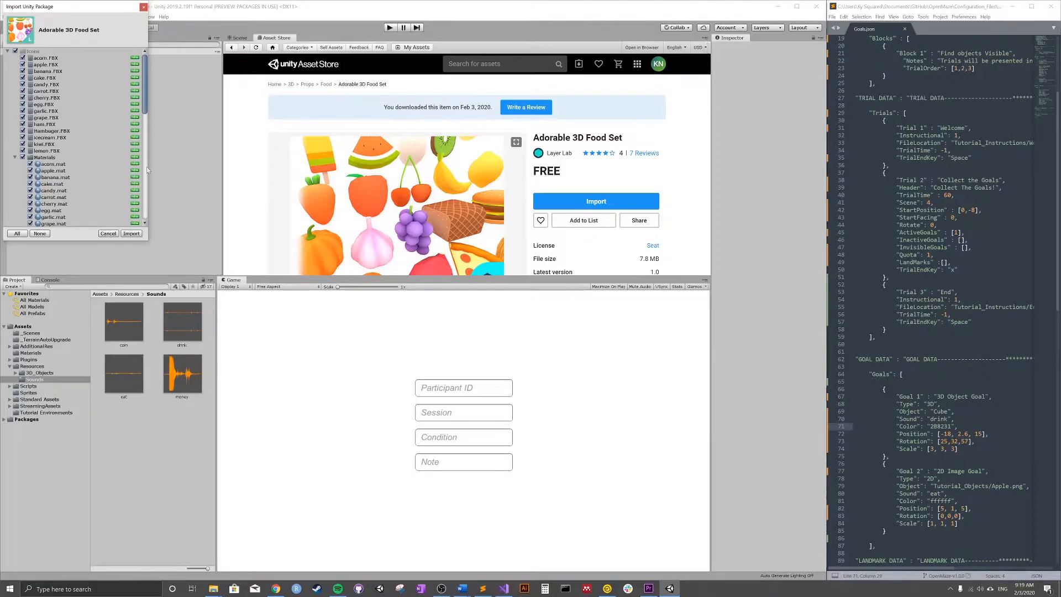
pyautogui.click(131, 233)
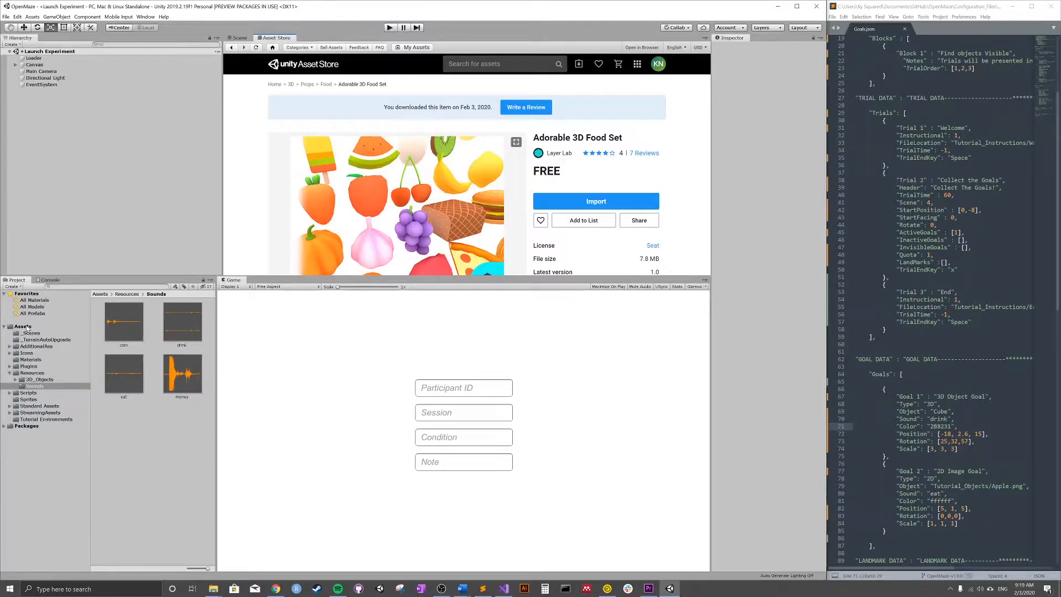
# Place the banana model from the imported Icons folder into the scene and add a Box Collider to it
pyautogui.click(27, 353)
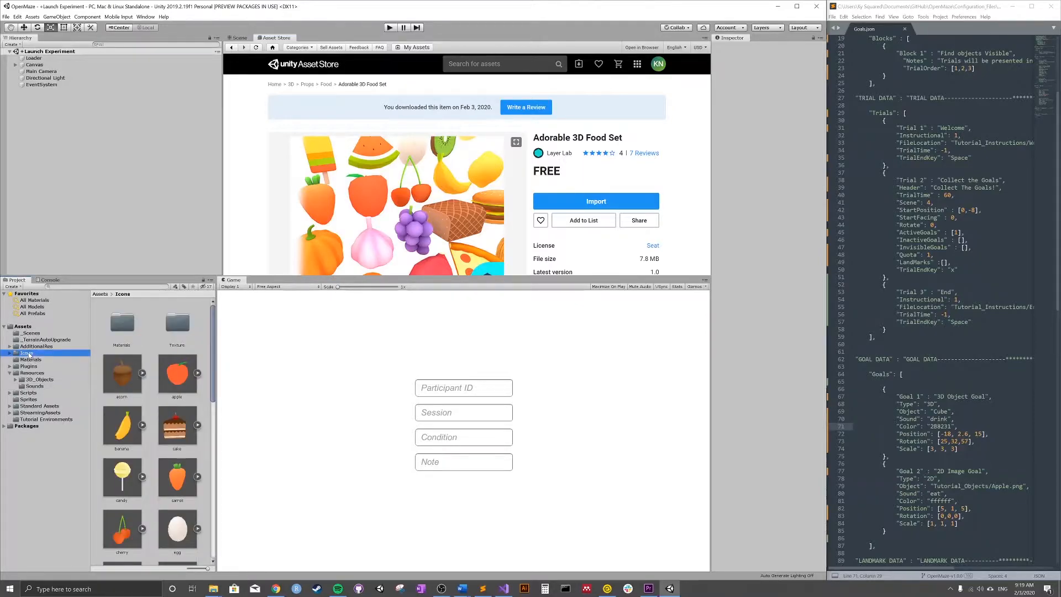
pyautogui.scroll(-6, 177, 423)
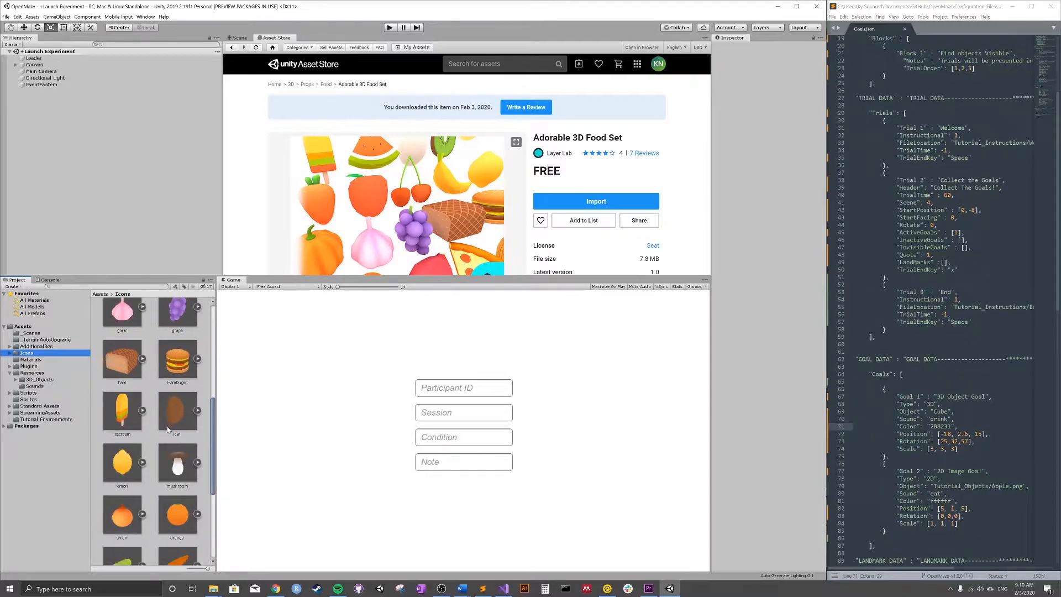
pyautogui.scroll(6, 175, 442)
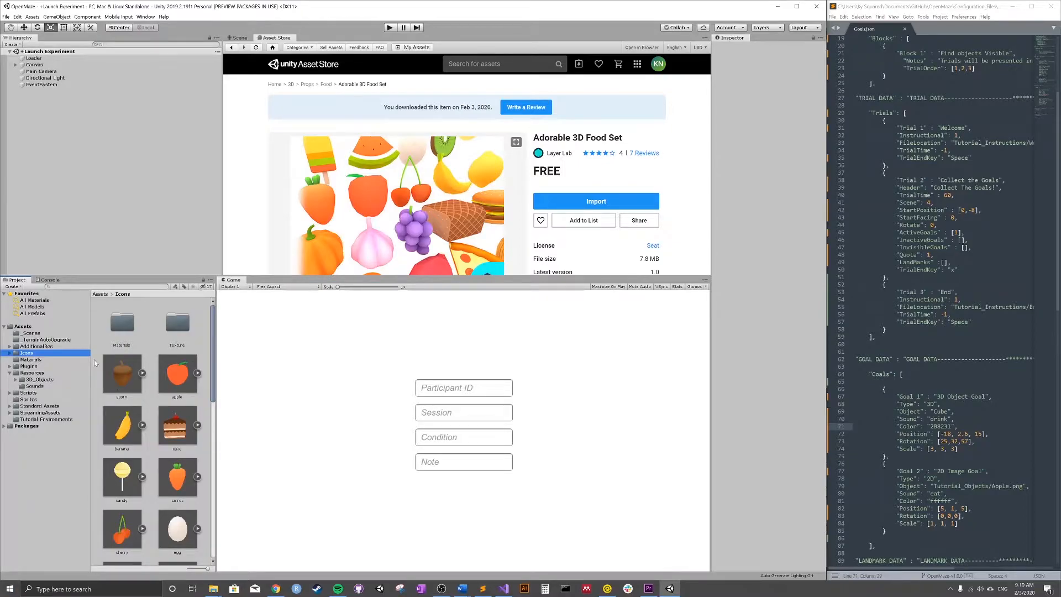
pyautogui.click(237, 38)
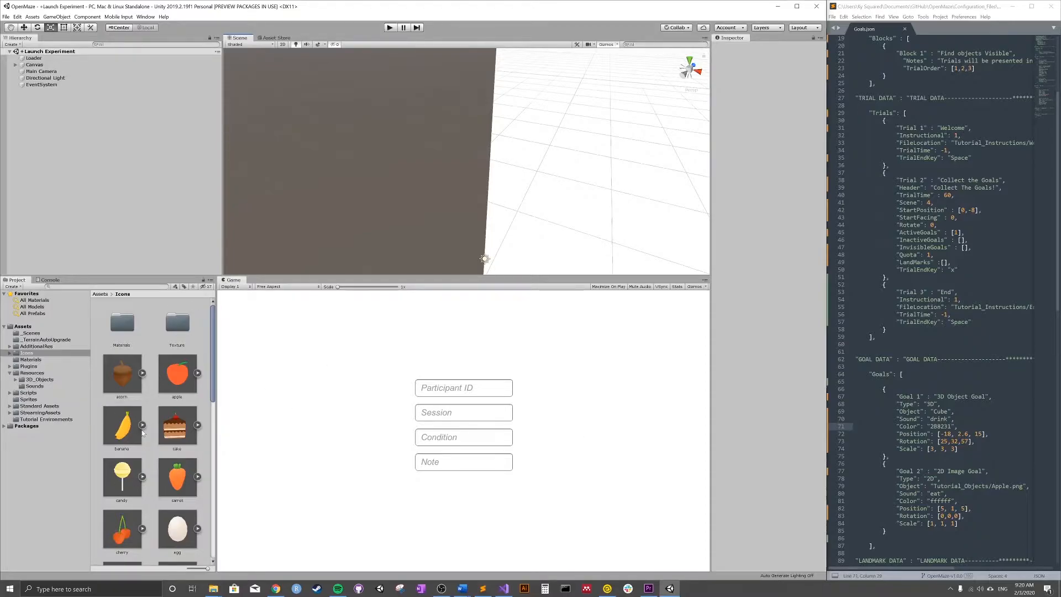
pyautogui.moveTo(115, 438); pyautogui.dragTo(405, 199)
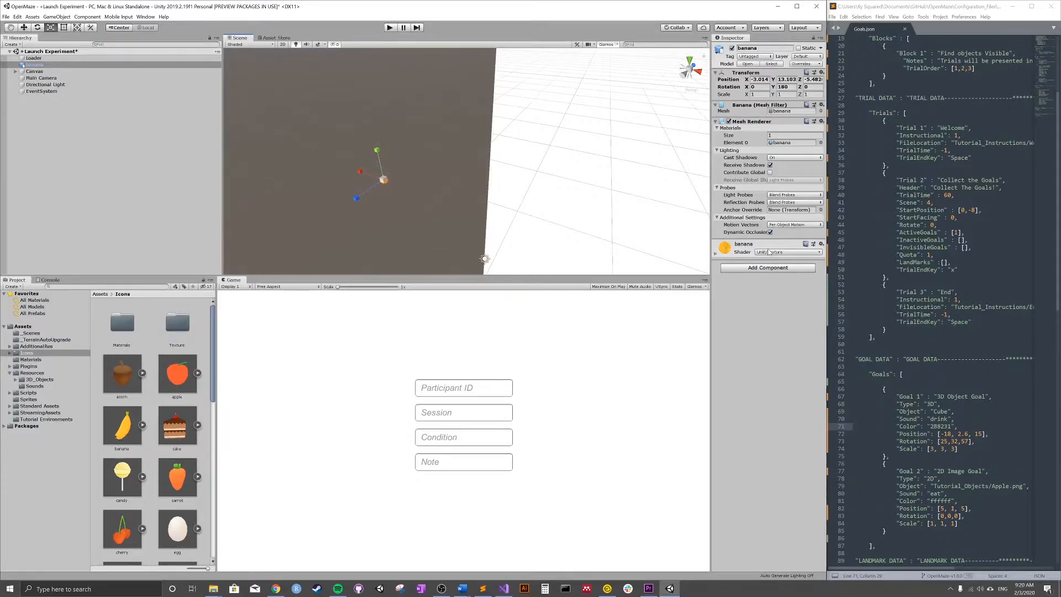
pyautogui.click(768, 268)
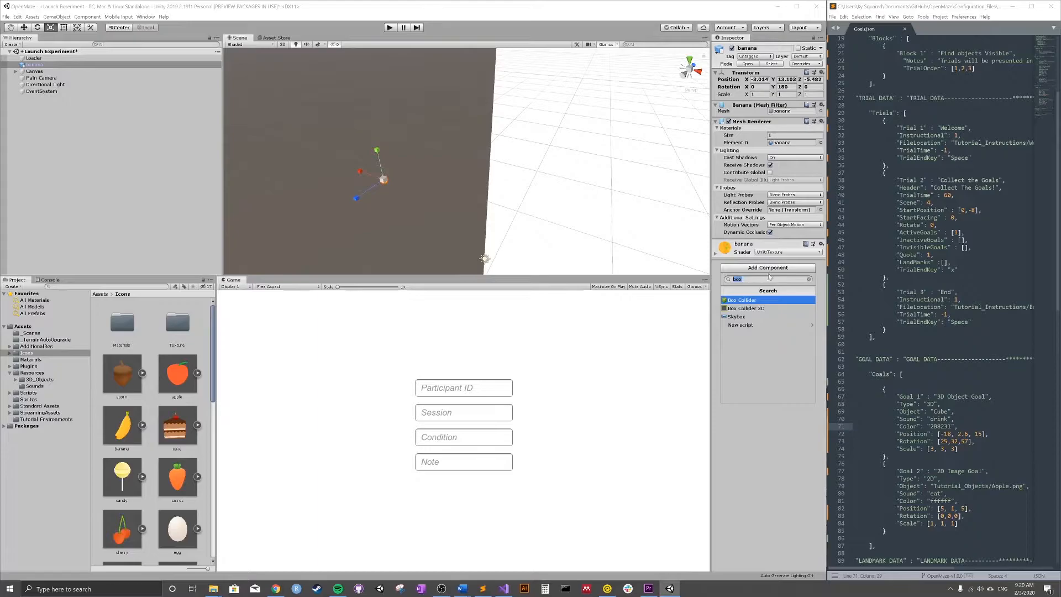
pyautogui.click(742, 300)
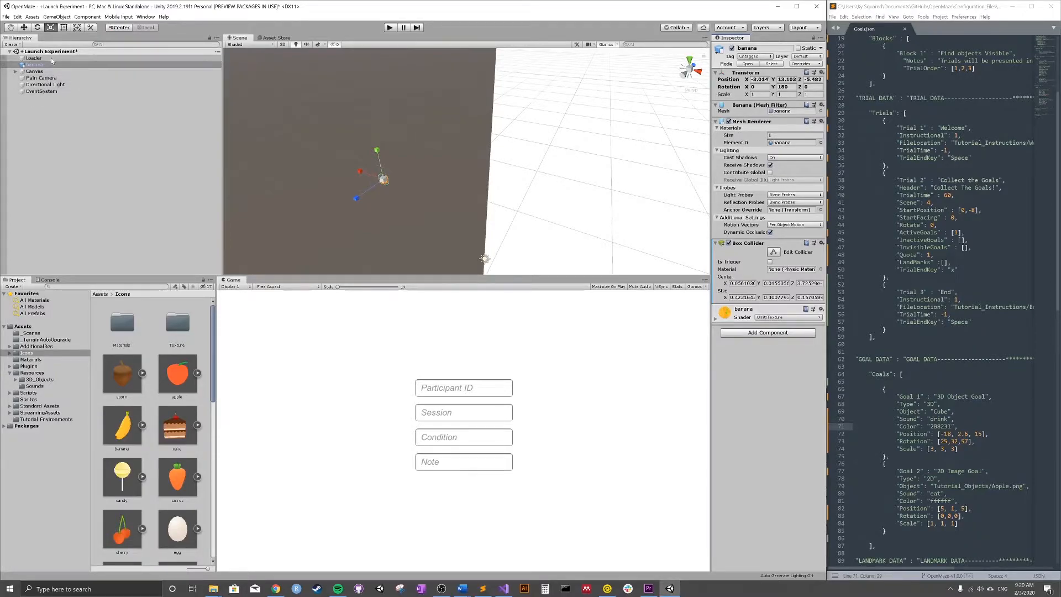
# Save the scene's banana as a Prefab Variant in the Resources 3D_Objects folder and rename it Banana
pyautogui.click(46, 381)
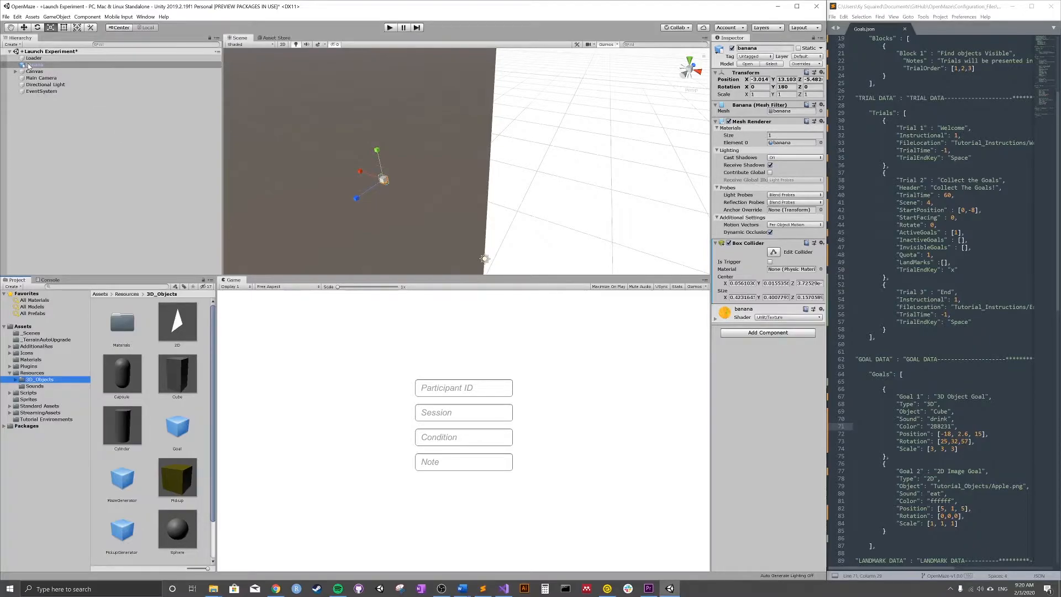
pyautogui.moveTo(30, 67); pyautogui.dragTo(208, 437)
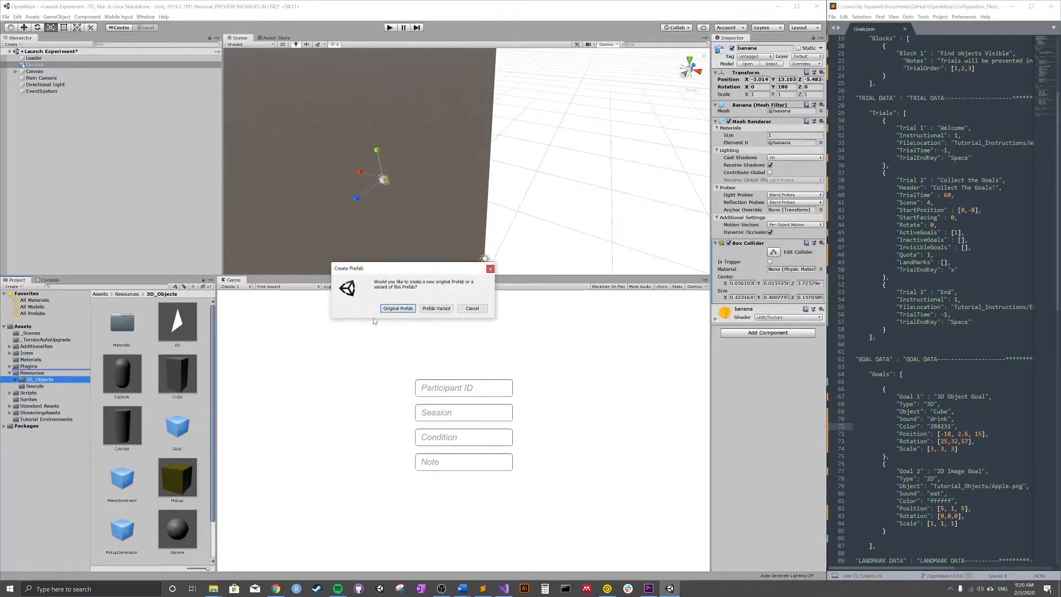
pyautogui.click(432, 309)
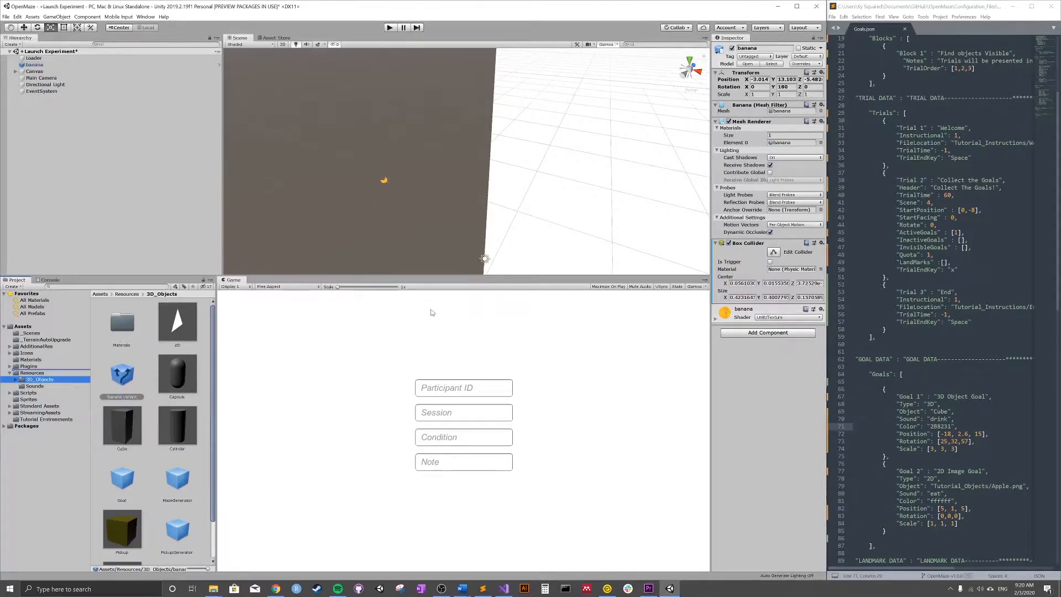
pyautogui.click(126, 399)
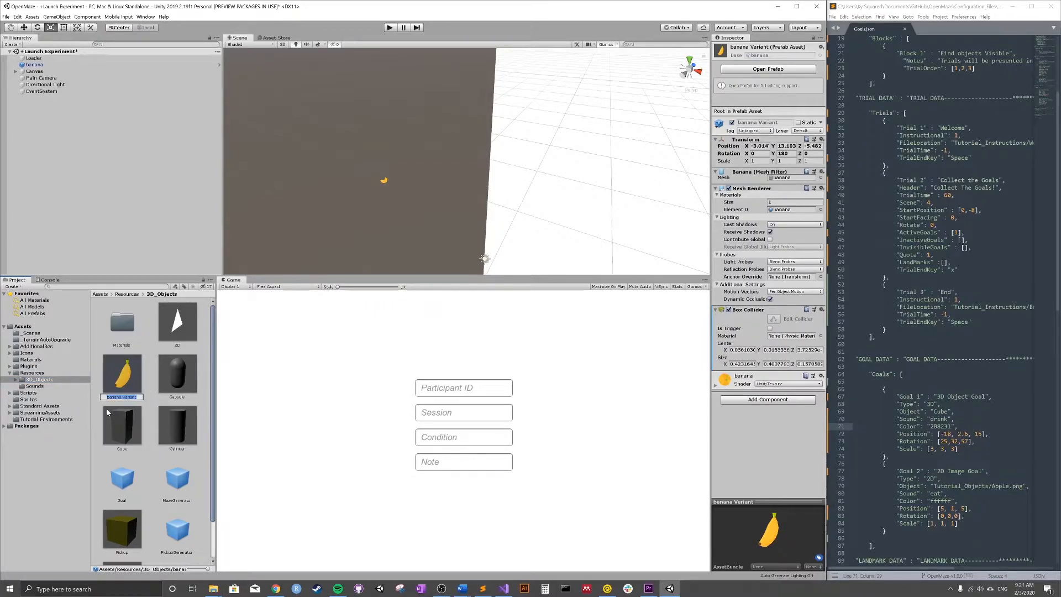
pyautogui.write('Banana')
pyautogui.press('Return')
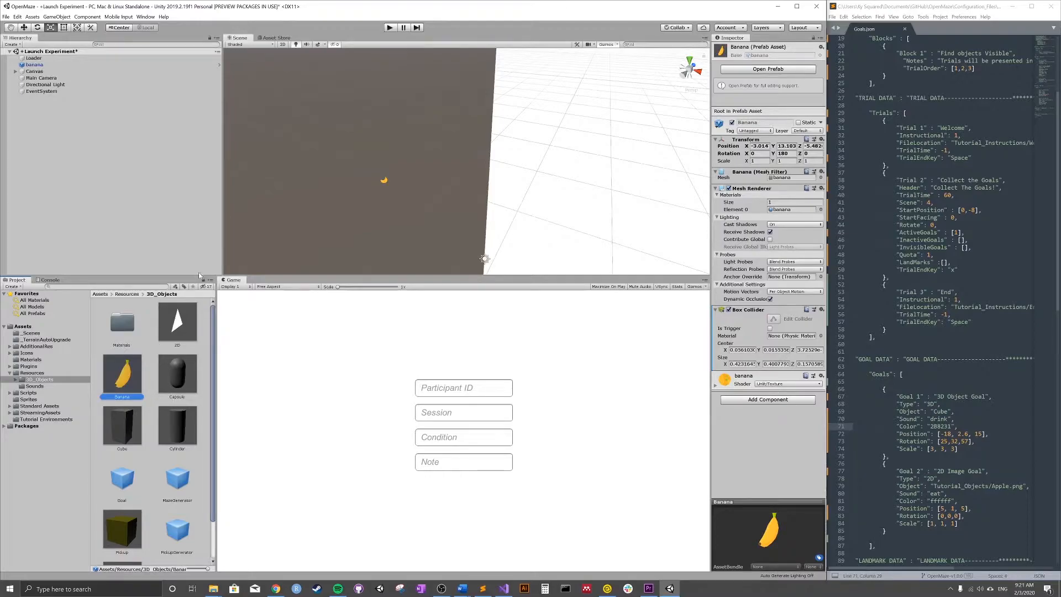
# Delete the banana object from the Launch Experiment scene
pyautogui.click(35, 65)
pyautogui.rightClick(39, 65)
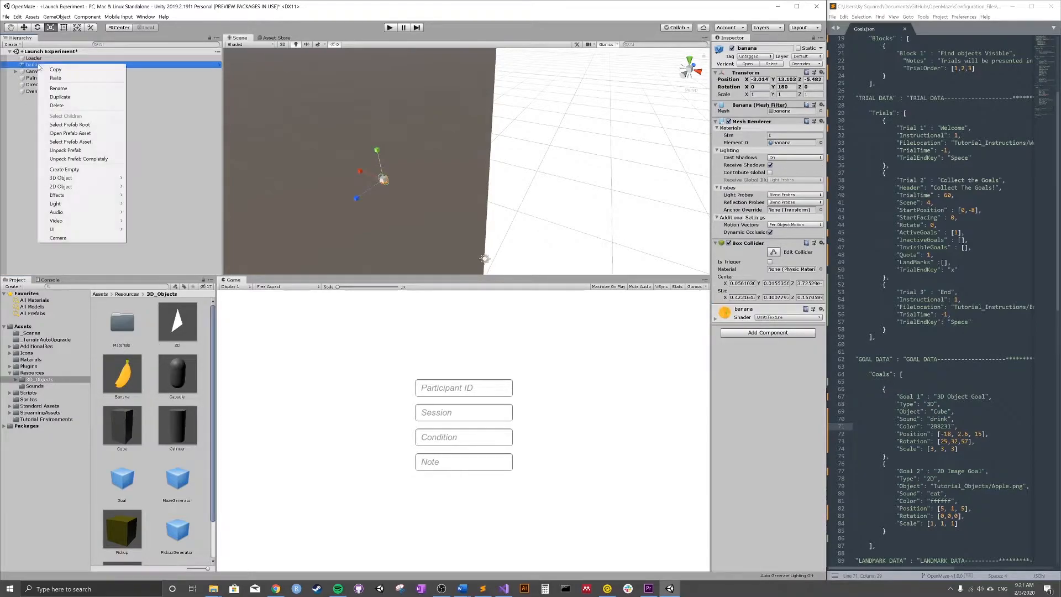
pyautogui.click(100, 105)
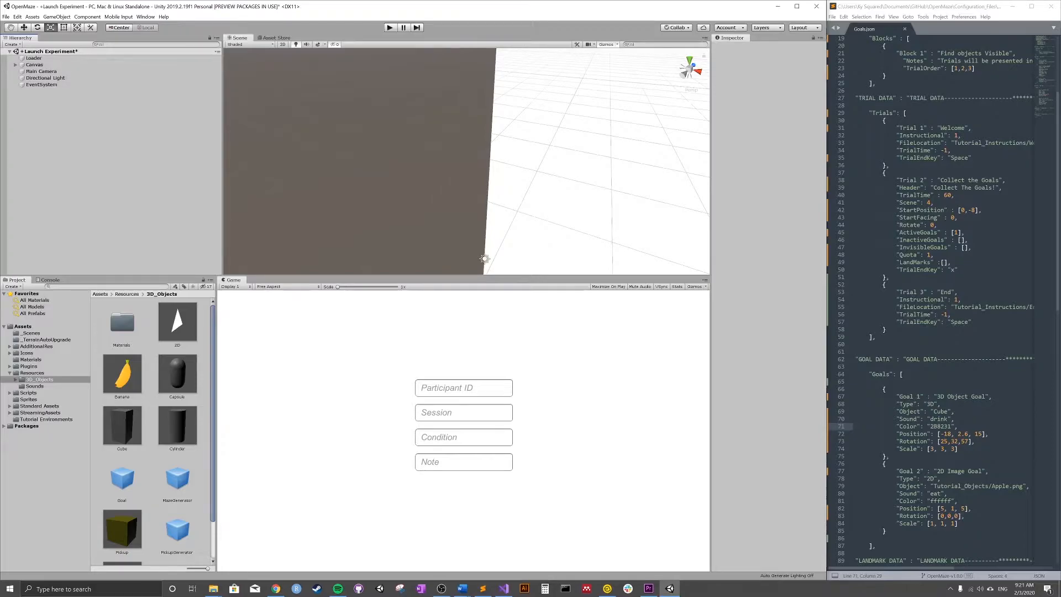
# Change Goal 1's Object to "Banana" in Goals.json and save the file
pyautogui.click(949, 412)
pyautogui.press('BackSpace')
pyautogui.press('BackSpace')
pyautogui.press('BackSpace')
pyautogui.press('BackSpace')
pyautogui.write('Bana')
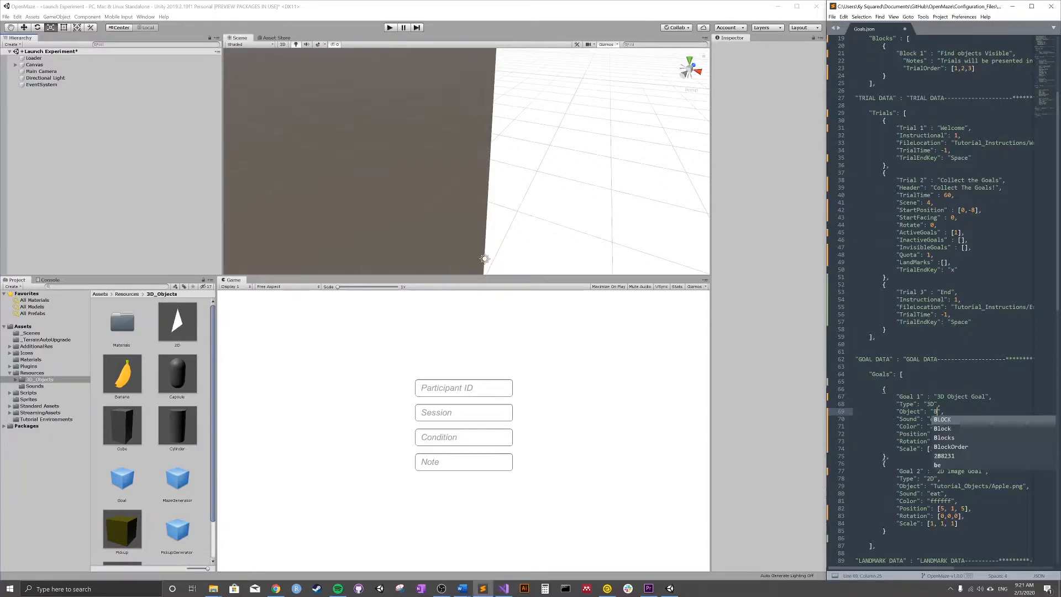
pyautogui.write('na')
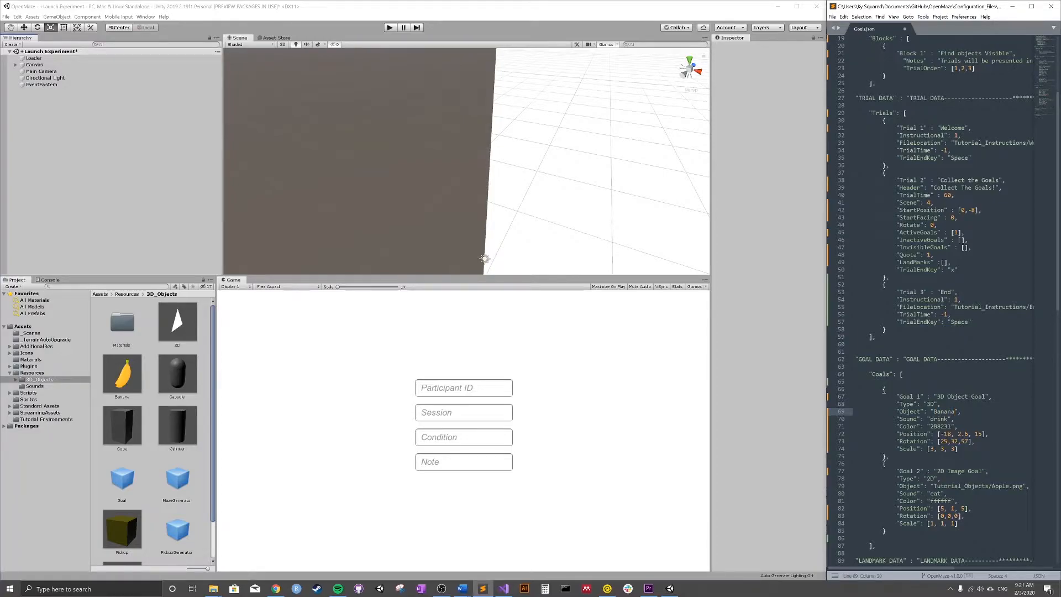
pyautogui.hotkey('ctrl', 's')
# Run the experiment in Unity with the Goals configuration file from the Step 3 - Experiment Configuration folder
pyautogui.click(391, 28)
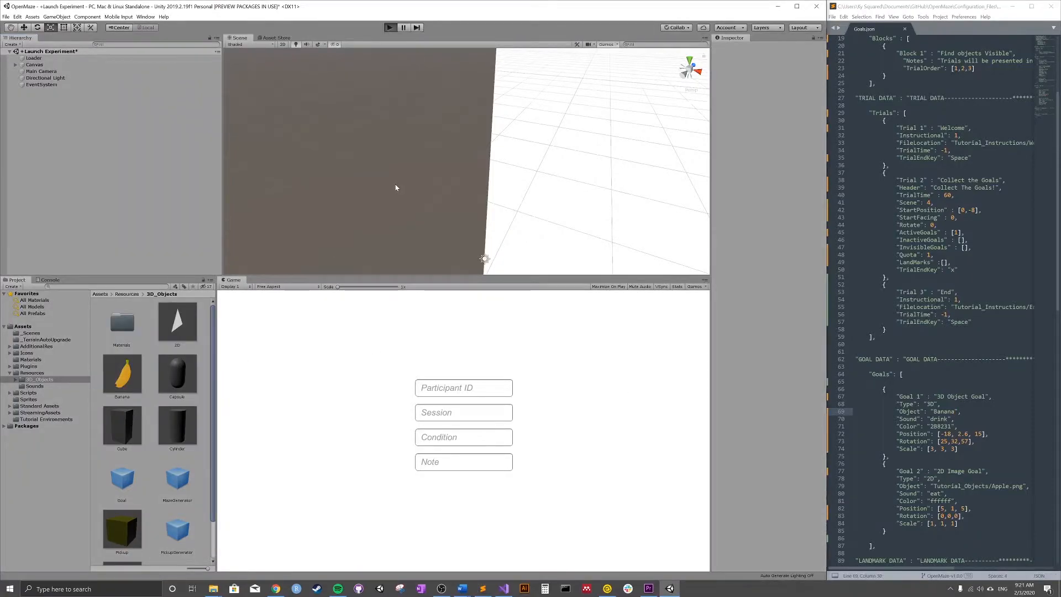
pyautogui.doubleClick(101, 95)
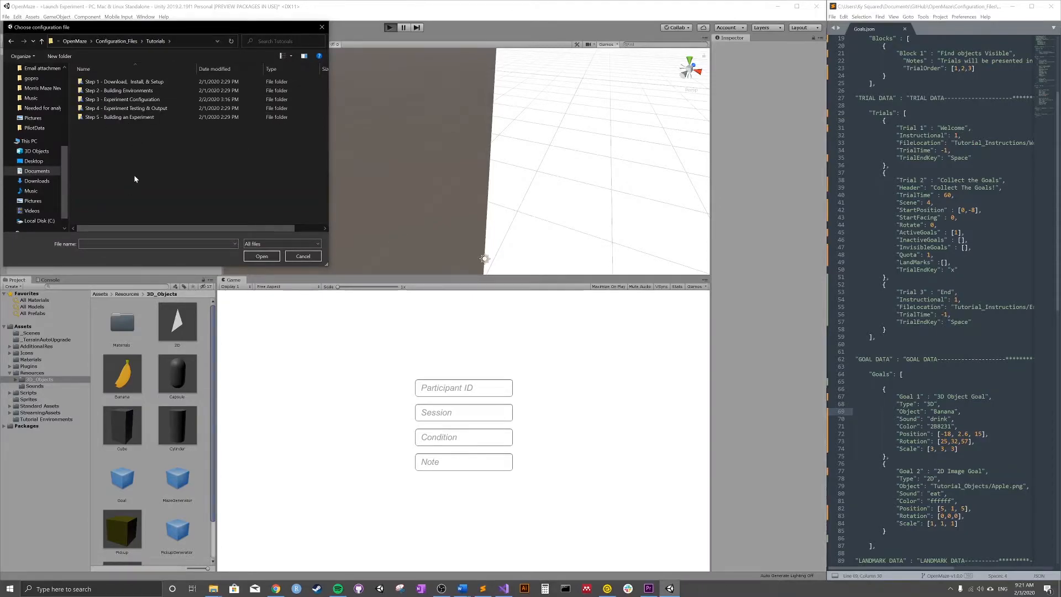
pyautogui.doubleClick(149, 101)
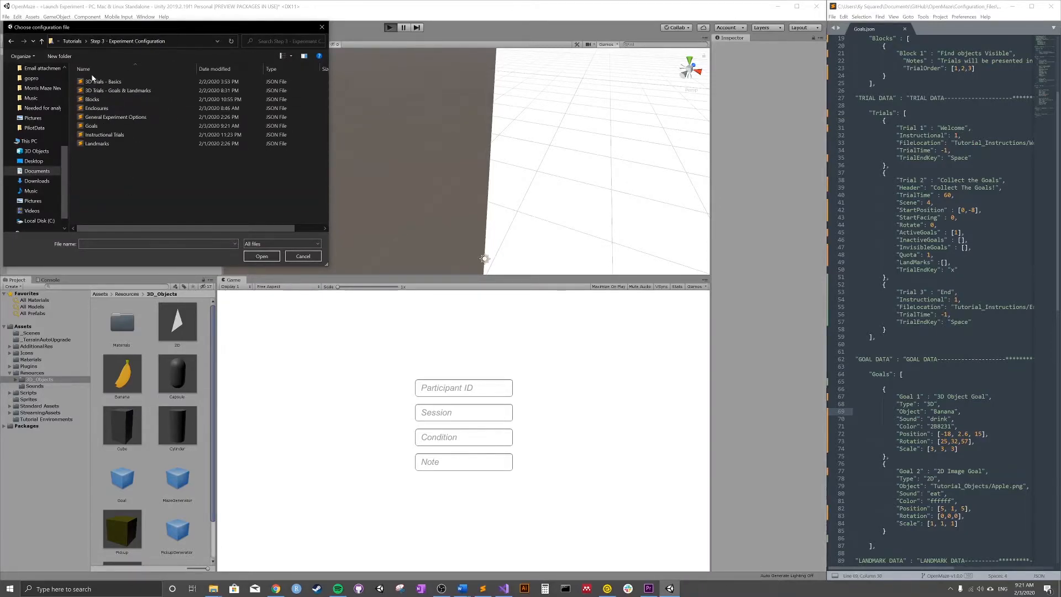
pyautogui.click(91, 126)
pyautogui.click(265, 256)
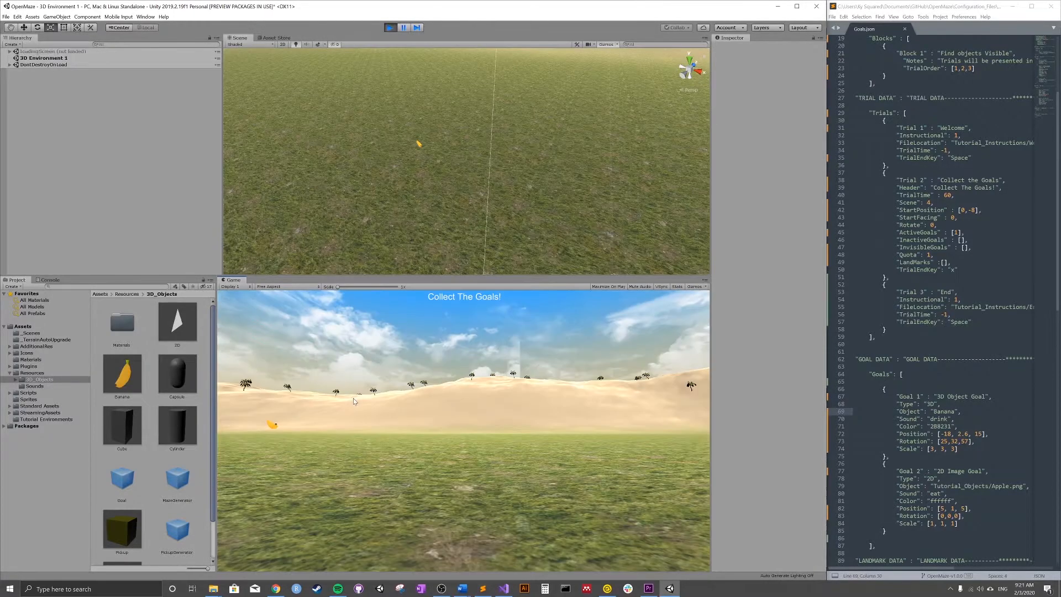
# Walk through the running environment toward the banana goal and back away to view its size, height and rotation
pyautogui.press('Left')
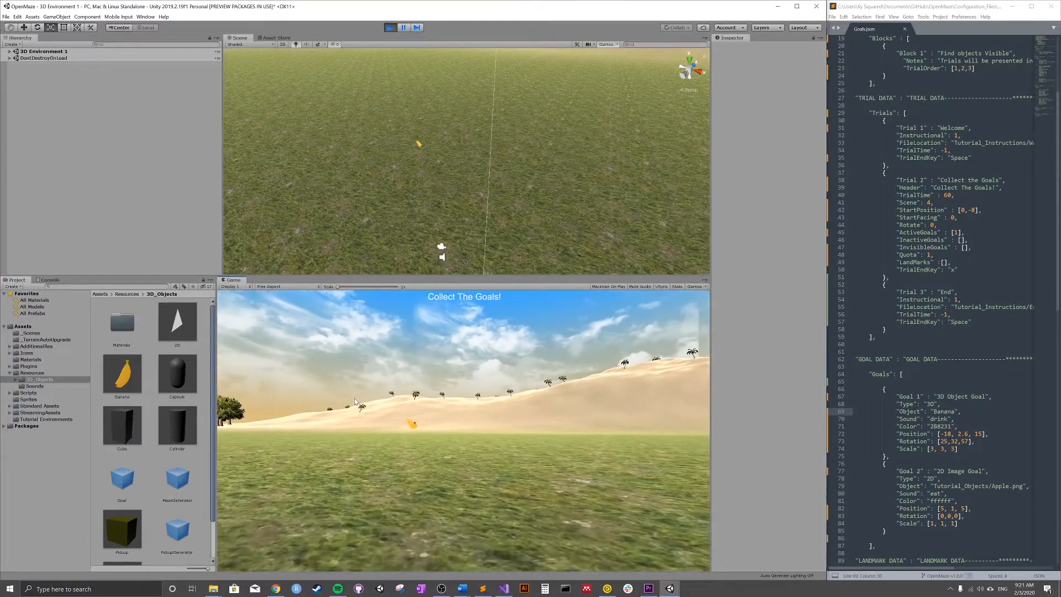
pyautogui.press('Left')
pyautogui.press('Up')
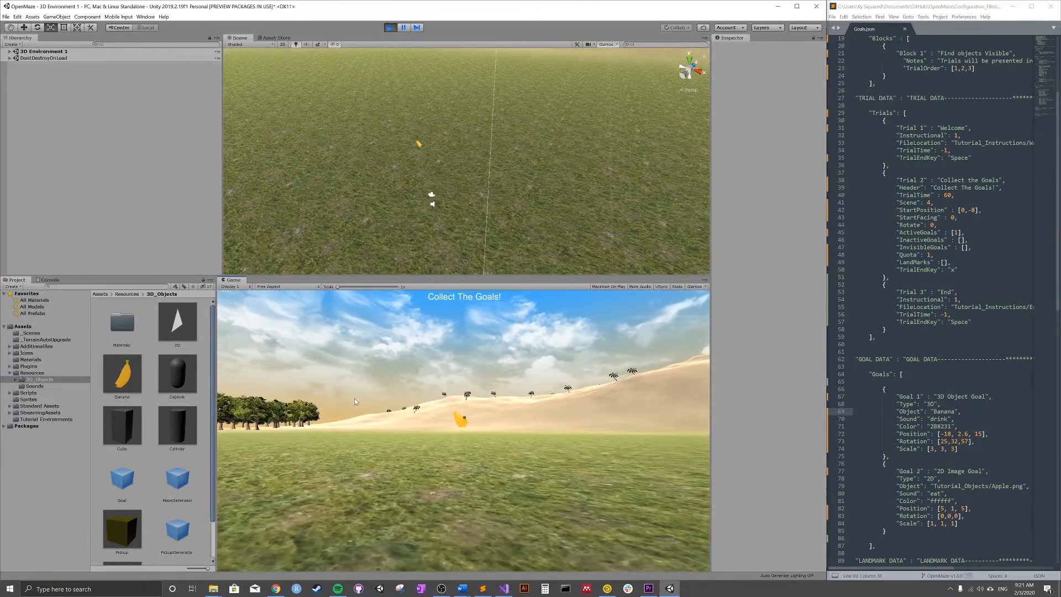
pyautogui.press('Up')
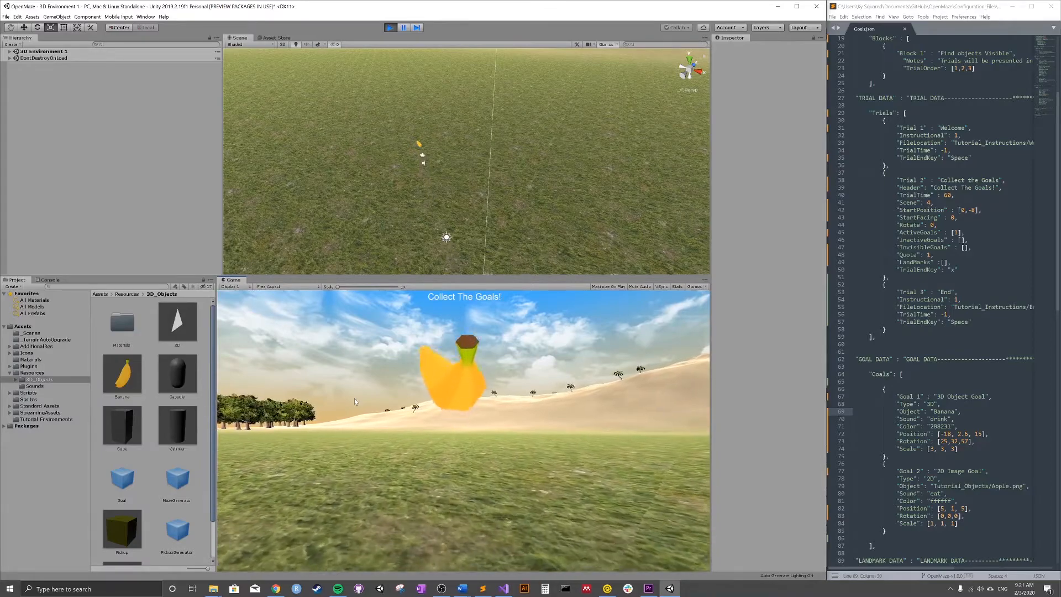
pyautogui.press('Down')
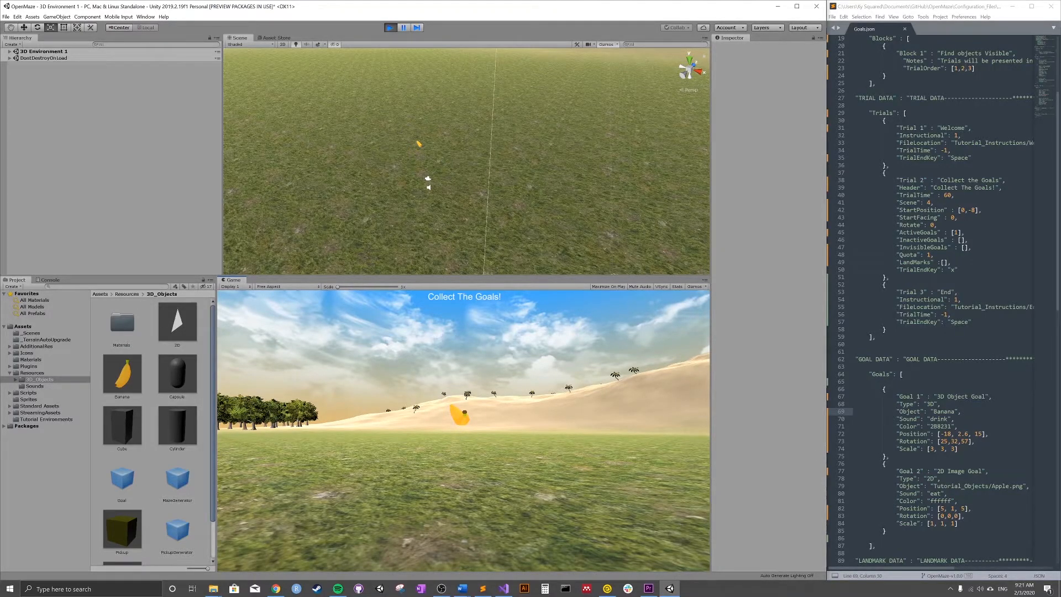
# Set Goal 1's Position to [-5, 1, 5] in Goals.json
pyautogui.moveTo(969, 442); pyautogui.dragTo(944, 442)
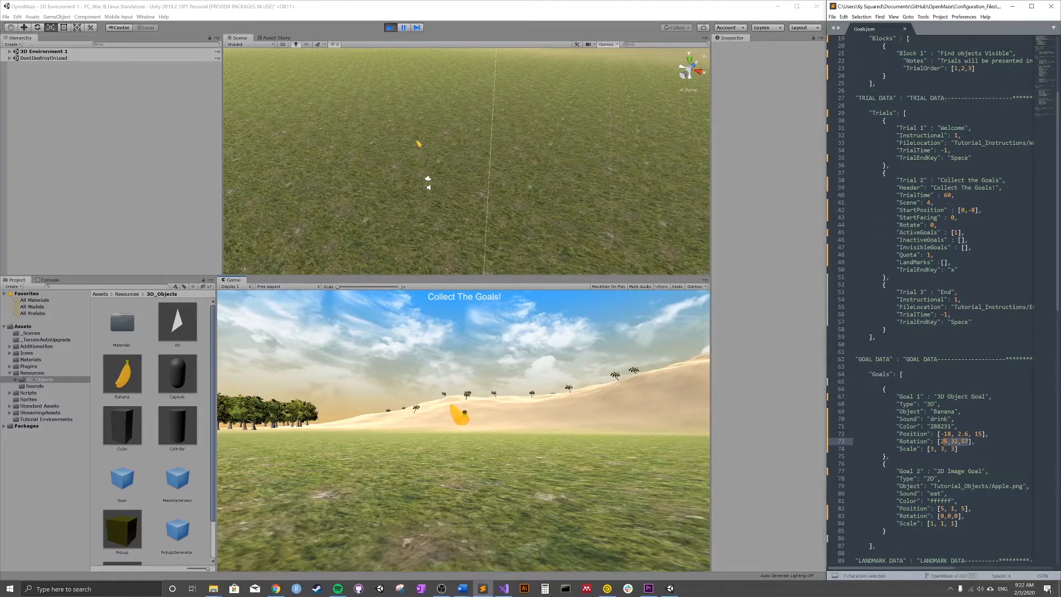
pyautogui.doubleClick(947, 435)
pyautogui.write('5')
pyautogui.moveTo(968, 435)
pyautogui.mouseDown()
pyautogui.moveTo(954, 435)
pyautogui.moveTo(965, 434)
pyautogui.mouseUp()
pyautogui.write('1, ')
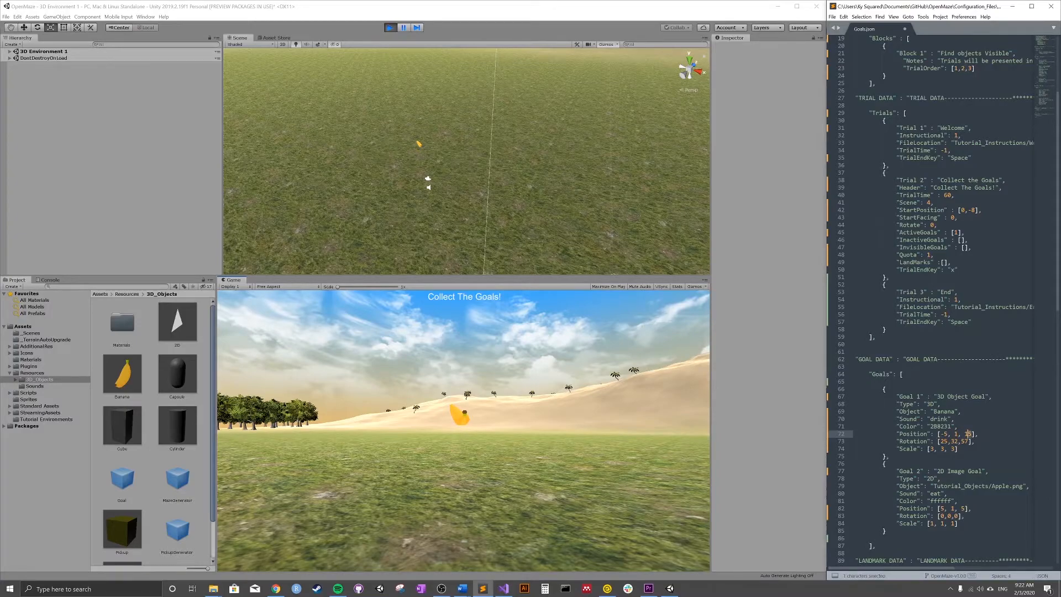
pyautogui.write('5')
# Set Goal 1's Rotation to [0,0,0] and save Goals.json
pyautogui.moveTo(969, 441); pyautogui.dragTo(961, 441)
pyautogui.write('0')
pyautogui.hotkey('shift', 'Left')
pyautogui.hotkey('shift', 'Left')
pyautogui.write('0')
pyautogui.hotkey('shift', 'Left')
pyautogui.write('0')
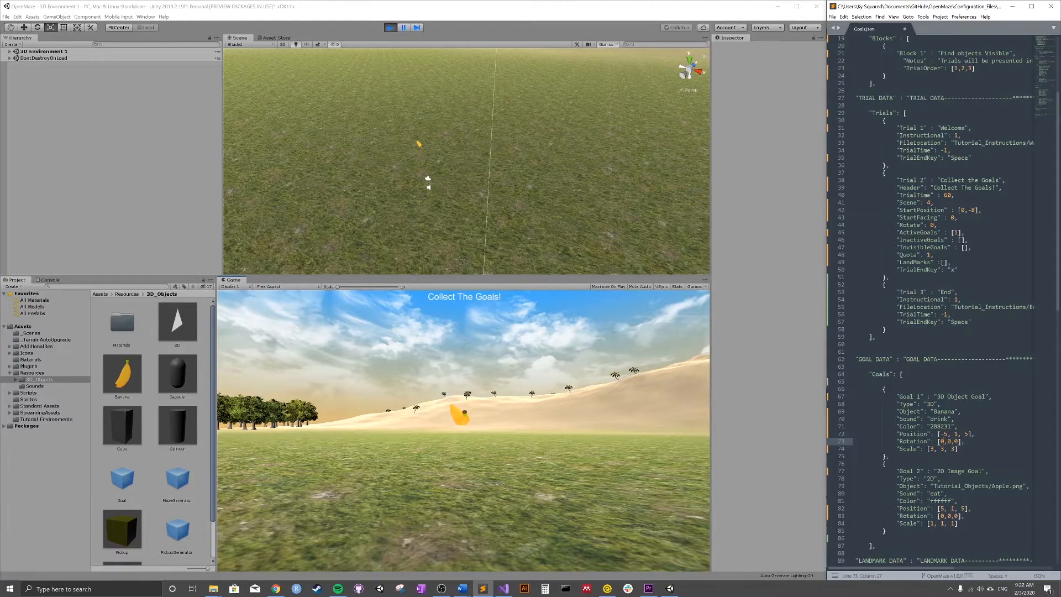
pyautogui.scroll(-1, 943, 299)
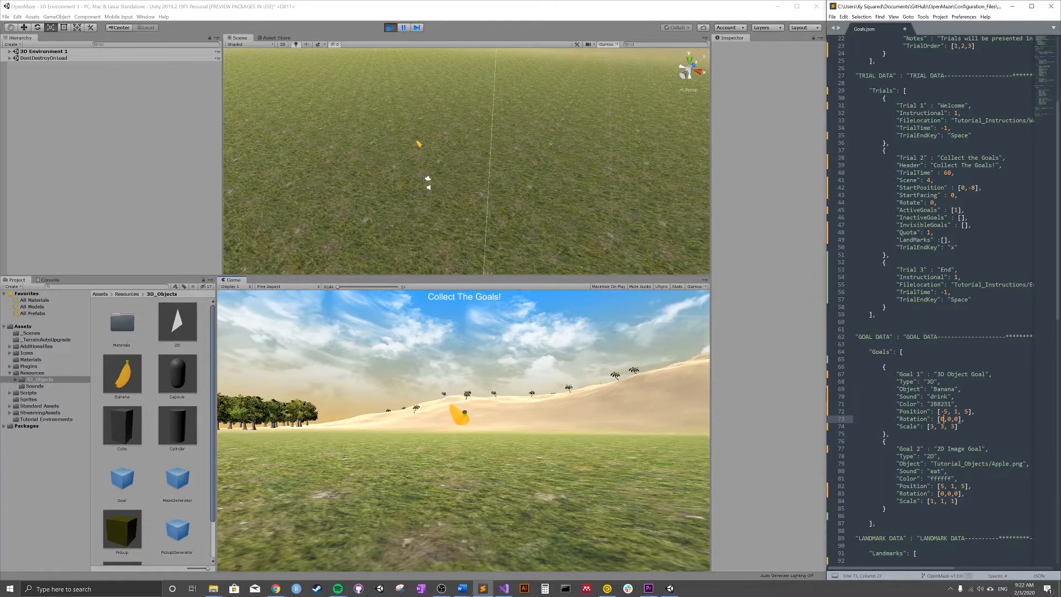
pyautogui.hotkey('ctrl', 's')
# Restart the experiment in Unity with the Goals configuration file from the Step 3 - Experiment Configuration folder and dismiss the welcome screen
pyautogui.click(392, 28)
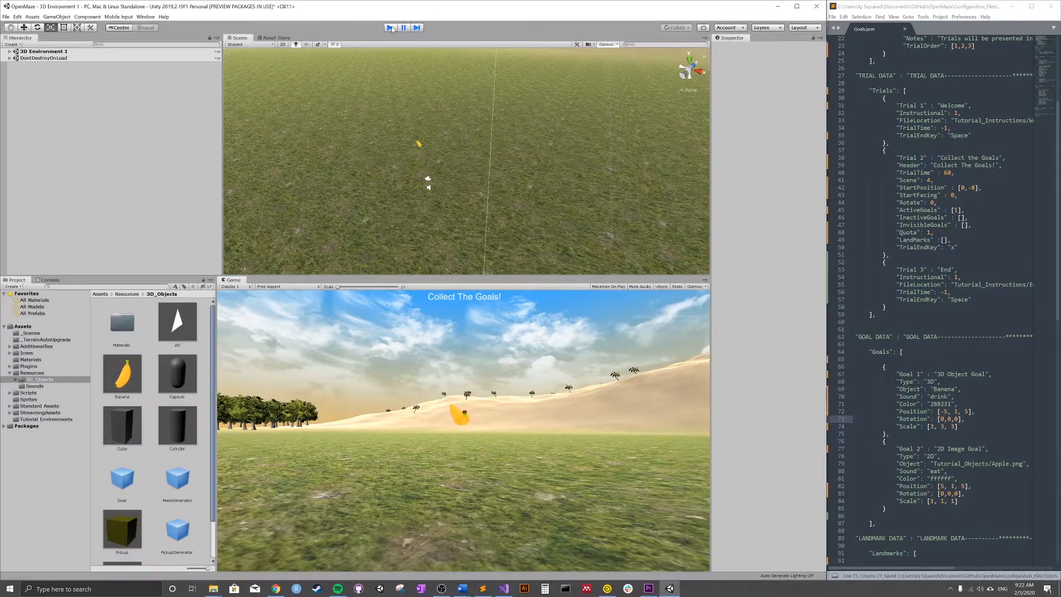
pyautogui.click(390, 29)
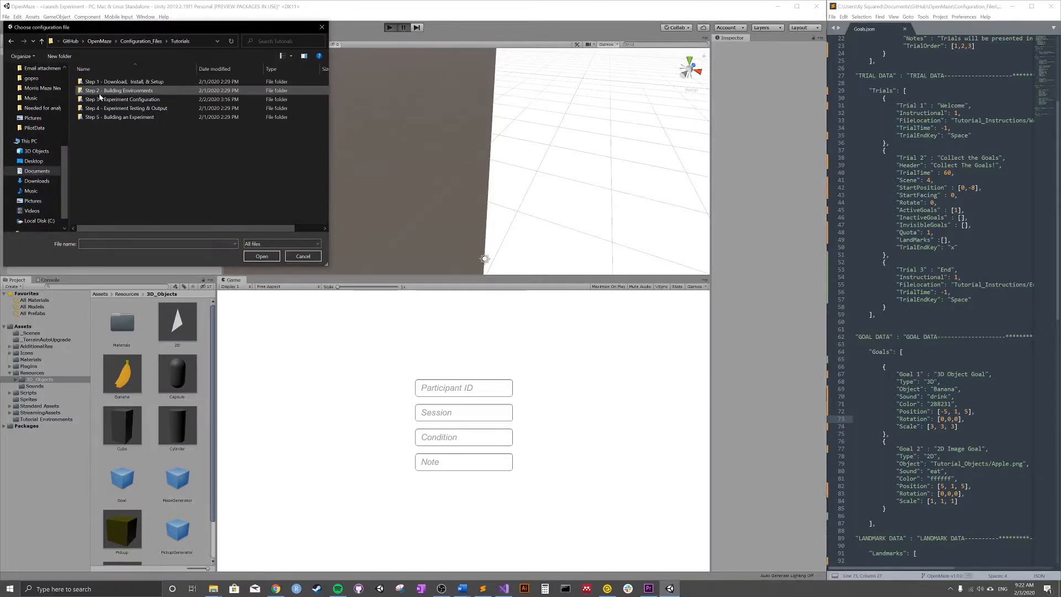
pyautogui.doubleClick(130, 99)
pyautogui.click(96, 126)
pyautogui.click(262, 256)
pyautogui.click(406, 27)
pyautogui.click(404, 28)
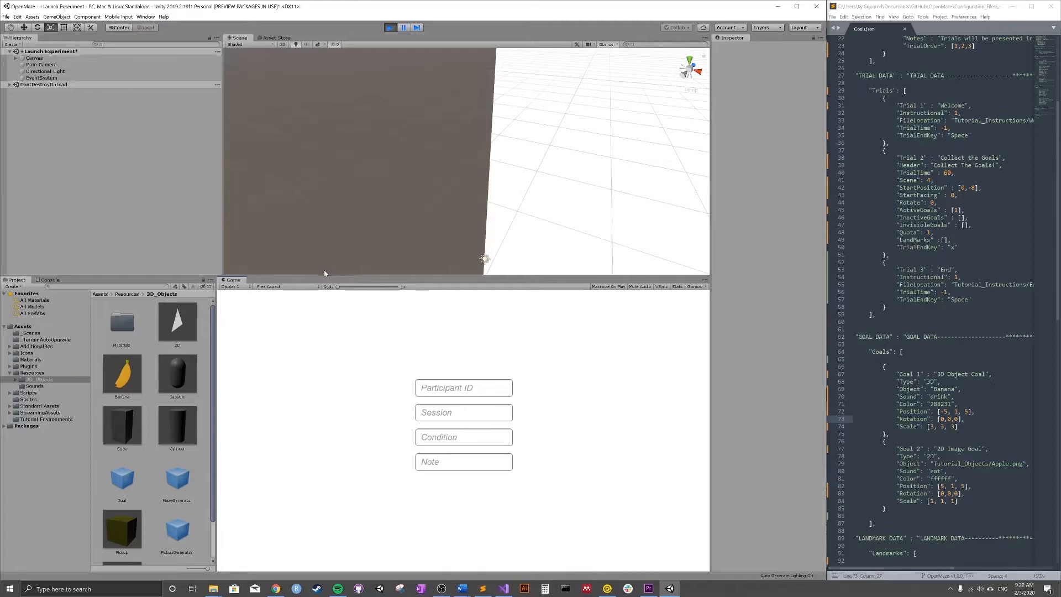
pyautogui.press('space')
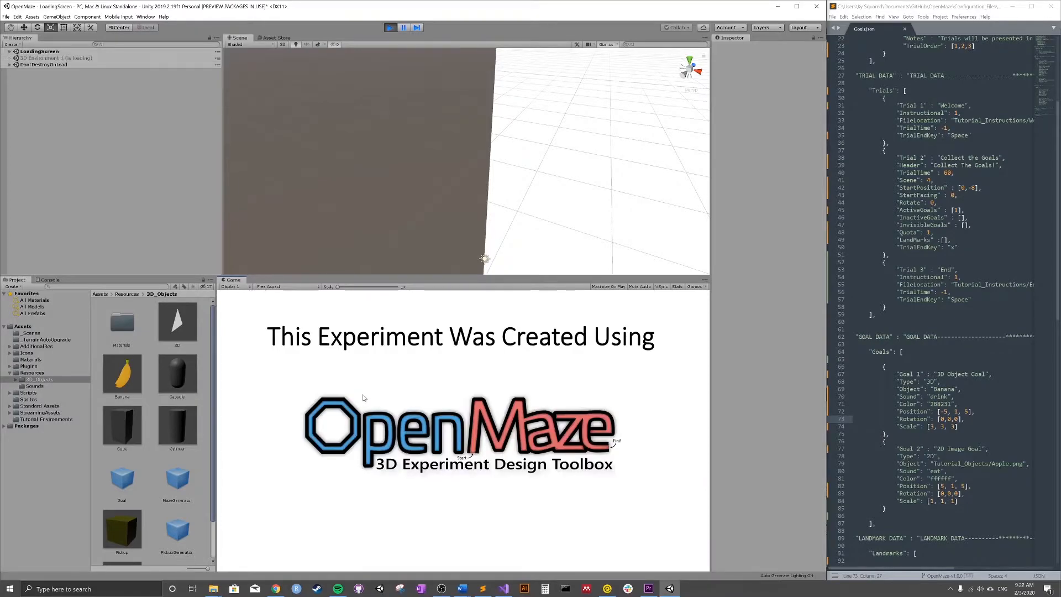
# Walk to the repositioned banana goal in the running trial and collect it
pyautogui.press('Up')
pyautogui.press('Left')
pyautogui.press('Left')
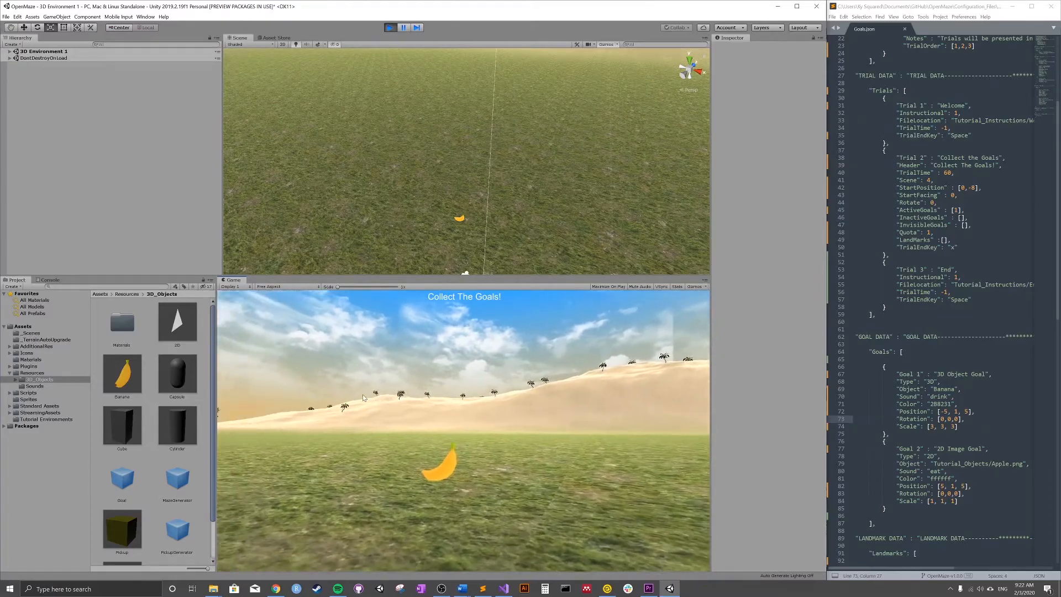
pyautogui.press('Left')
pyautogui.press('Up')
pyautogui.press('Up')
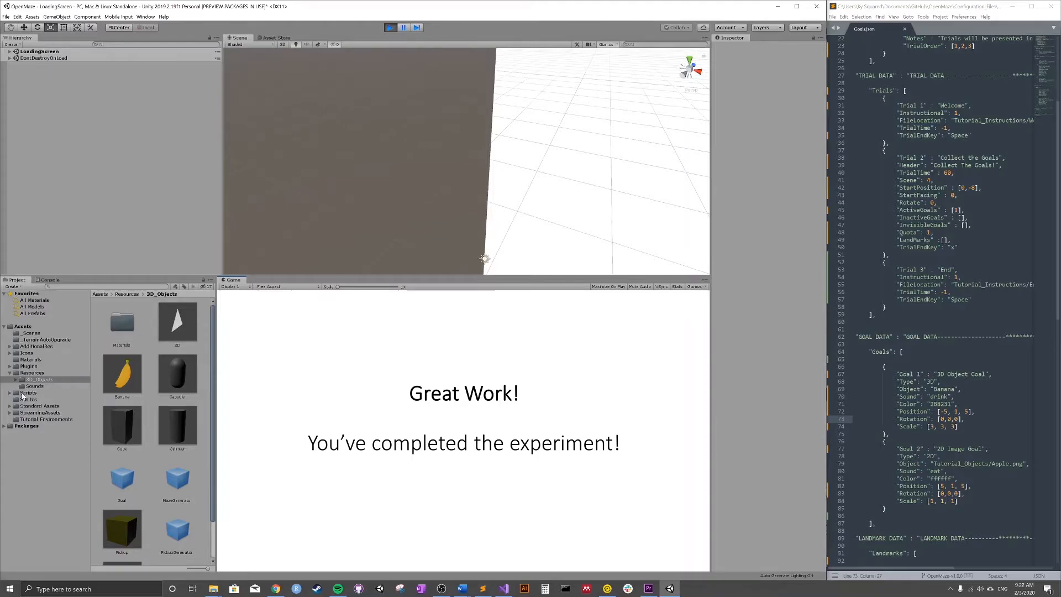
# Find the eat clip in the Resources Sounds folder, set Goal 1's Sound to "eat" and save Goals.json
pyautogui.click(33, 386)
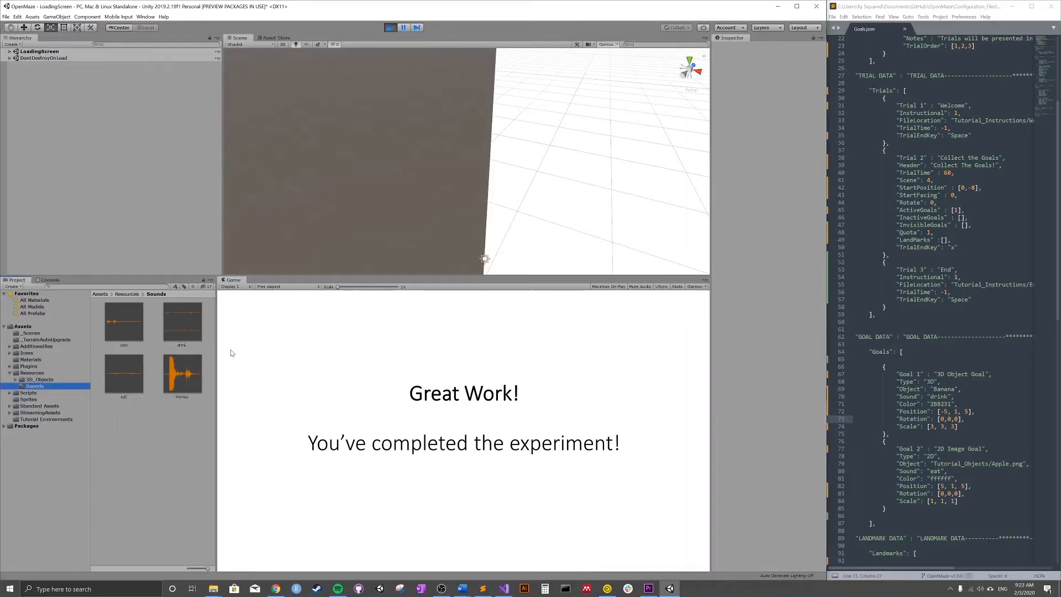
pyautogui.click(110, 376)
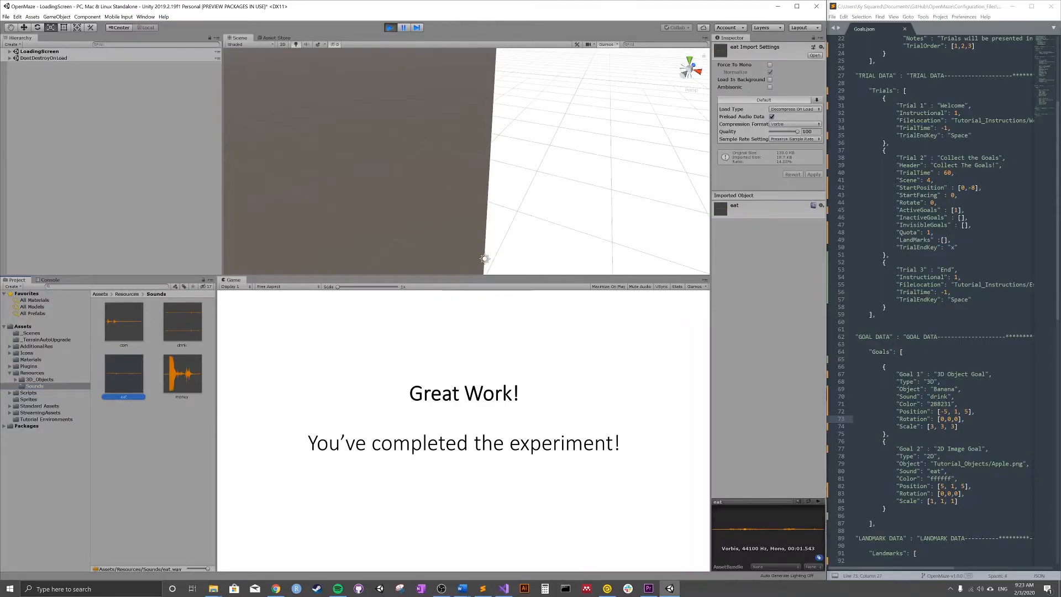
pyautogui.doubleClick(939, 396)
pyautogui.moveTo(932, 396); pyautogui.dragTo(929, 396)
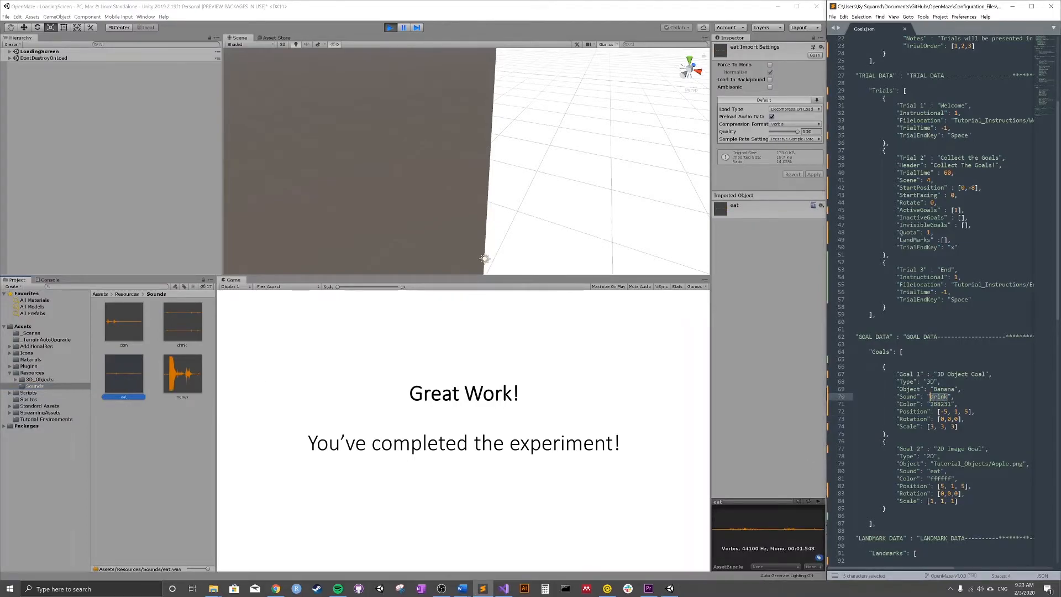
pyautogui.write('eat')
pyautogui.hotkey('ctrl', 's')
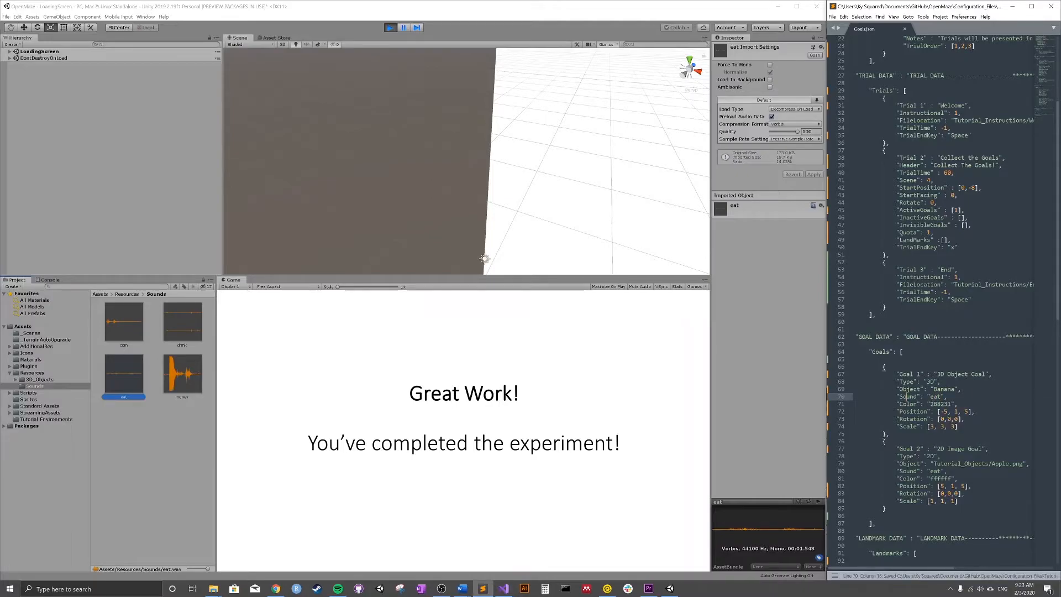
# Relaunch the experiment in Unity using the Goals configuration file from the Step 3 - Experiment Configuration folder
pyautogui.click(389, 28)
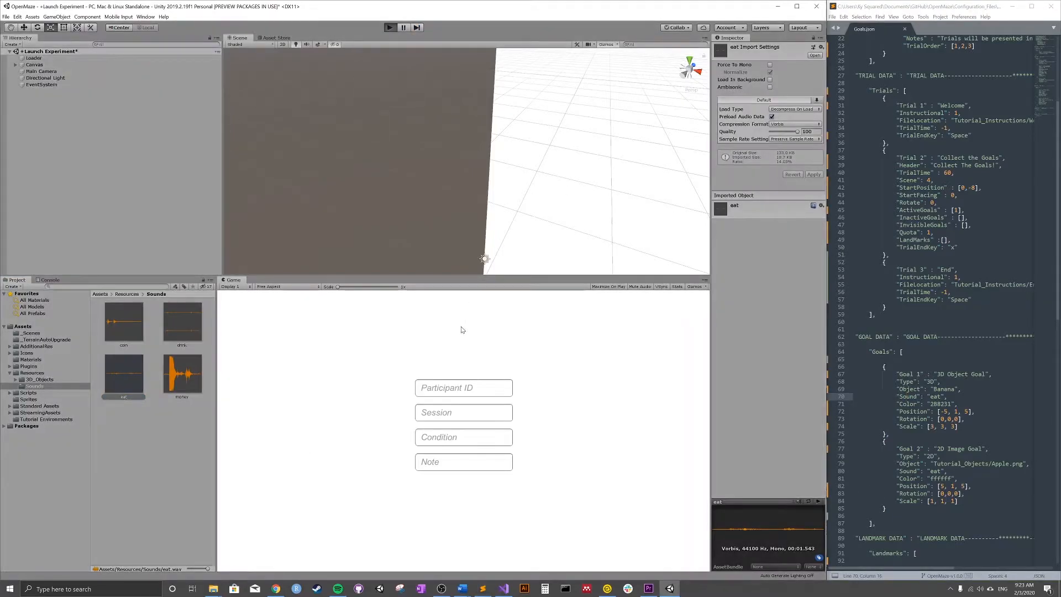
pyautogui.doubleClick(111, 91)
pyautogui.doubleClick(122, 101)
pyautogui.click(94, 126)
pyautogui.click(273, 258)
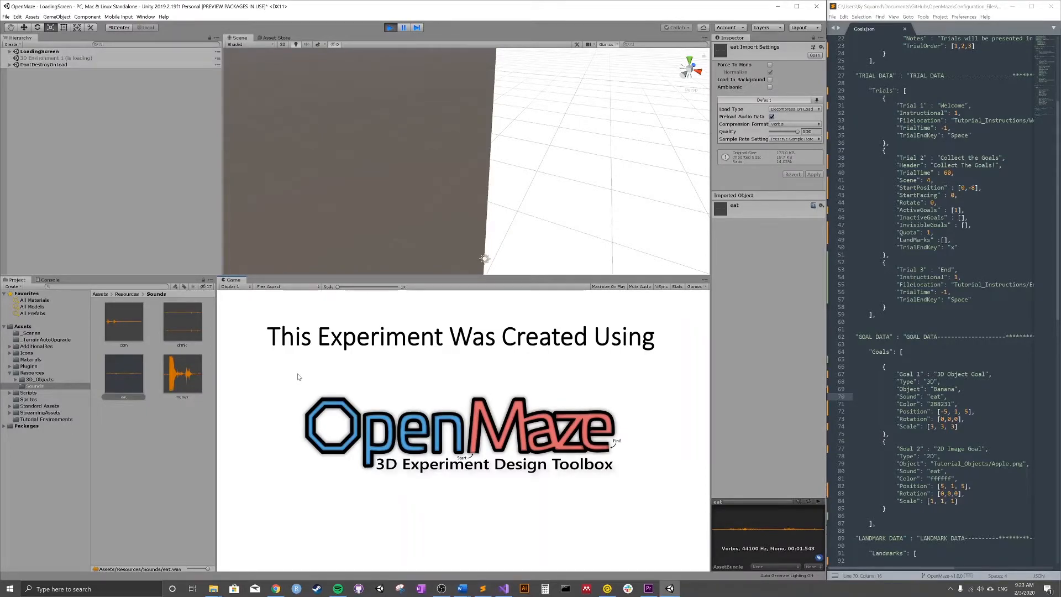
# Collect the banana to test Goal 1's "eat" sound, and stop the experiment
pyautogui.press('Up')
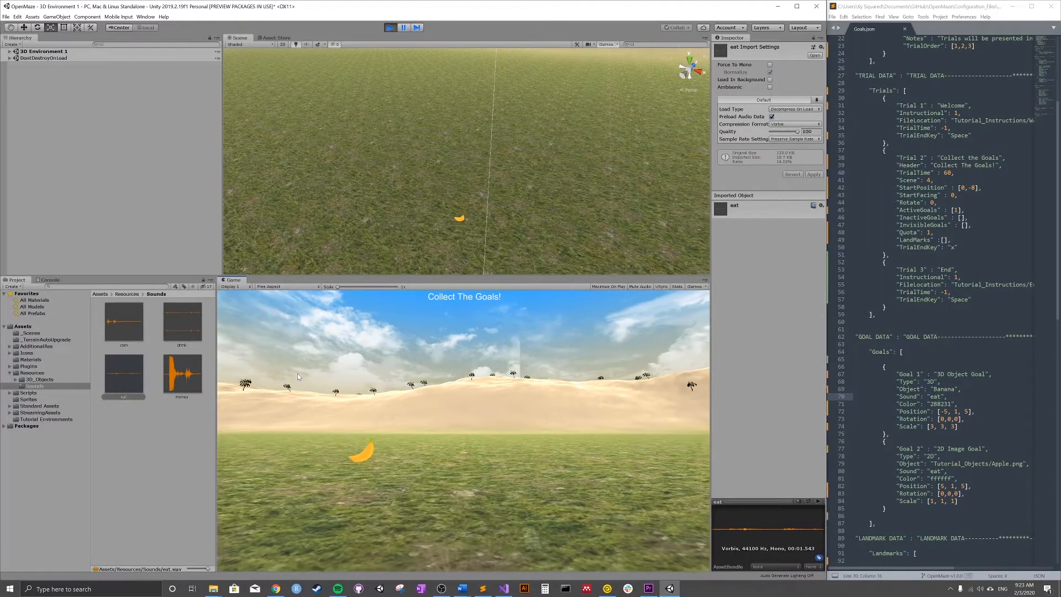
pyautogui.press('Left')
pyautogui.press('Up')
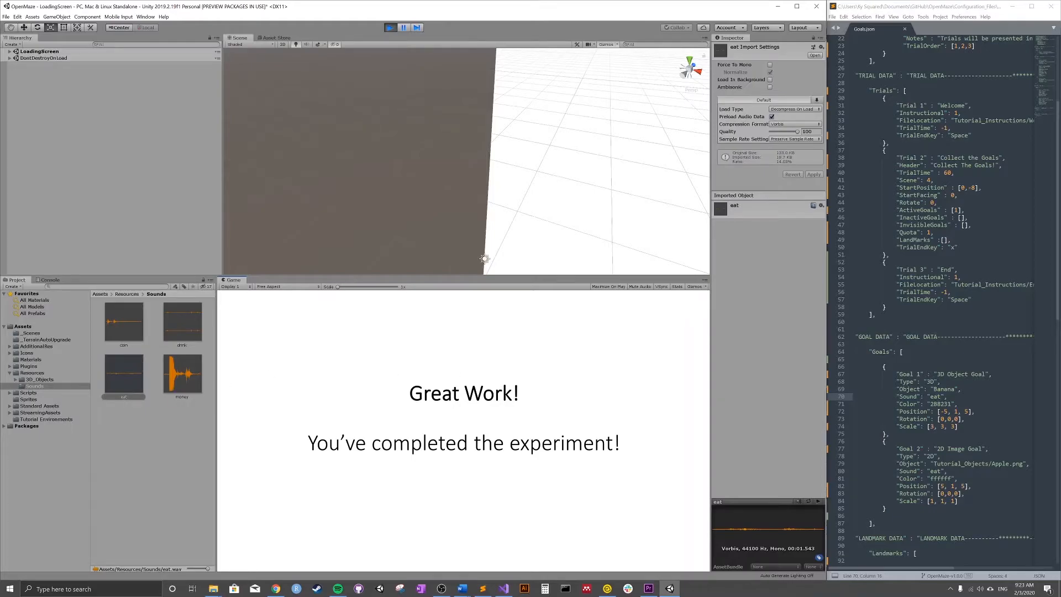
pyautogui.moveTo(948, 397); pyautogui.dragTo(896, 397)
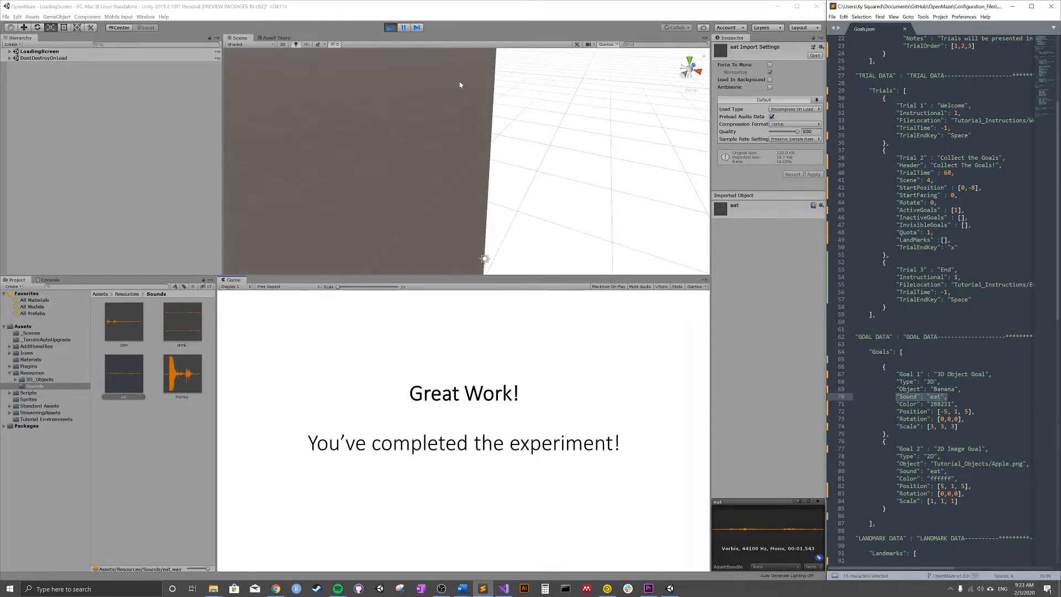
pyautogui.click(390, 28)
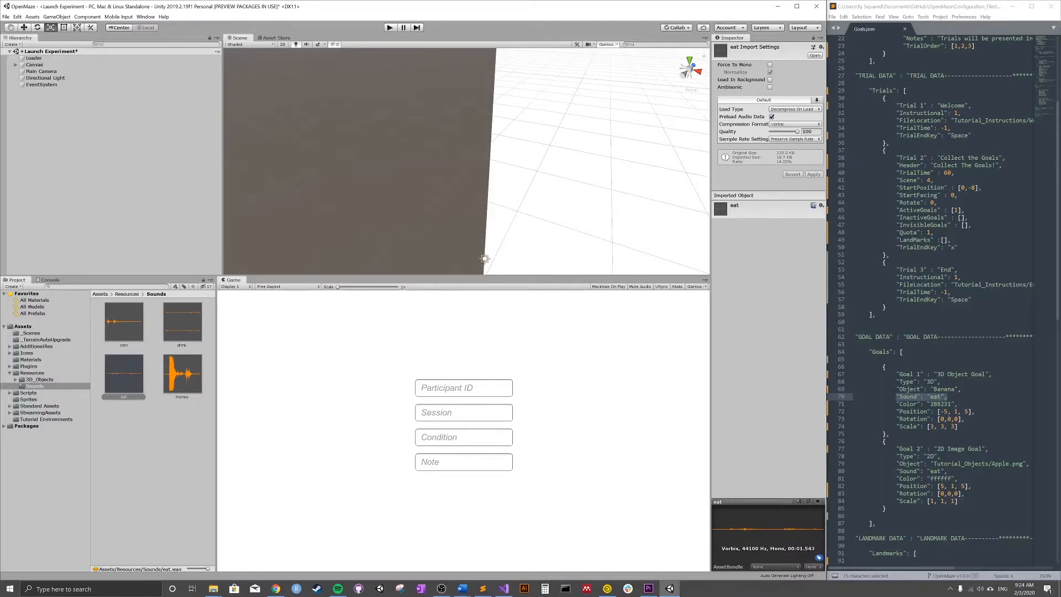
# Examine the Type and Object settings of Goal 2, the 2D image goal, in Goals.json
pyautogui.scroll(-3, 940, 304)
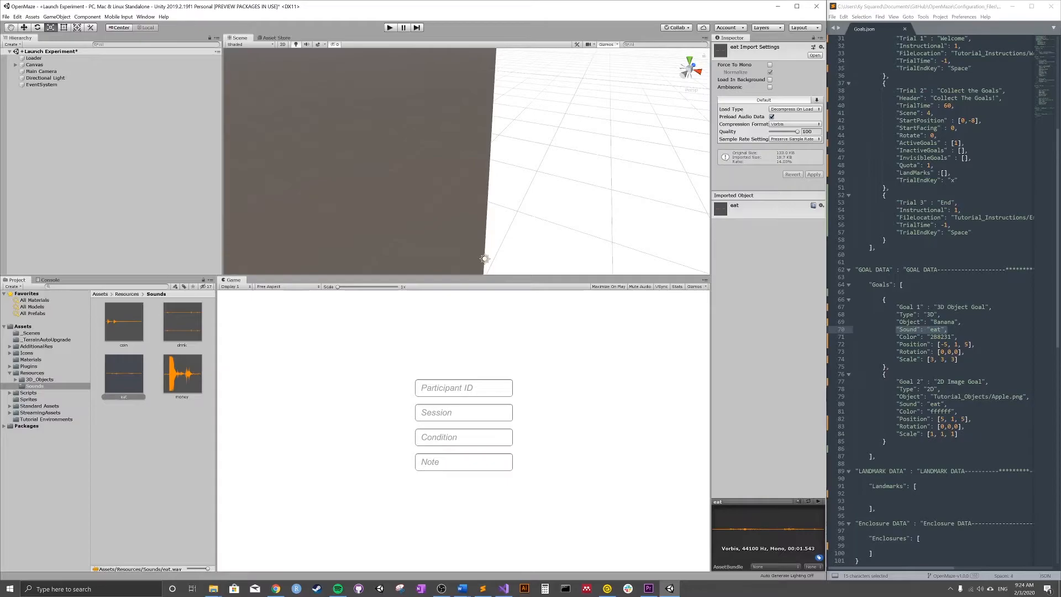
pyautogui.moveTo(941, 389); pyautogui.dragTo(897, 390)
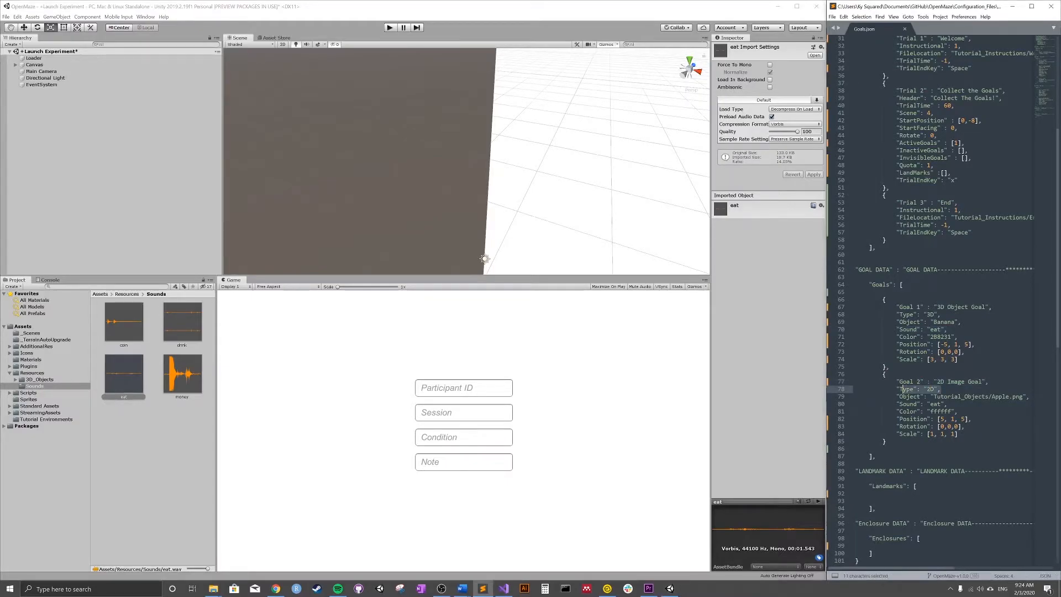
pyautogui.click(930, 397)
pyautogui.moveTo(897, 397); pyautogui.dragTo(1028, 401)
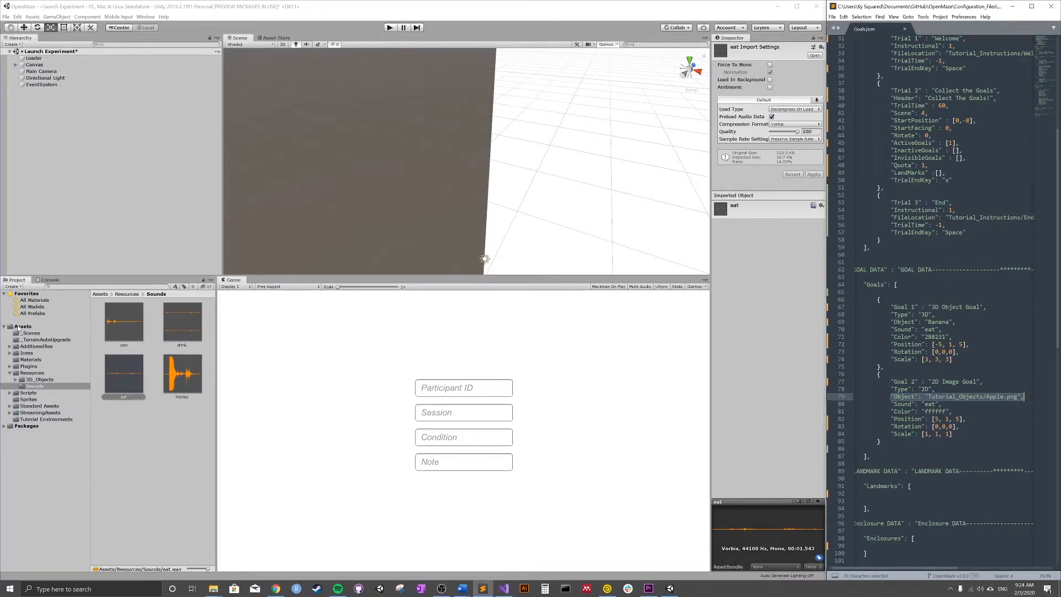
# Preview the Apple image in the StreamingAssets 2D_Objects Tutorial_Objects folder and close the preview
pyautogui.click(10, 412)
pyautogui.click(10, 413)
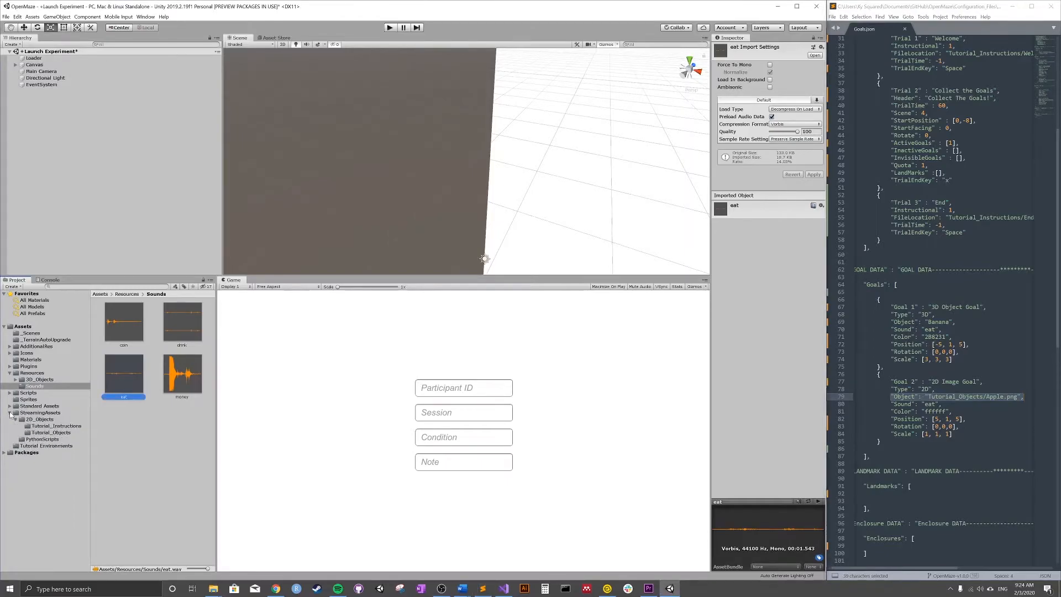
pyautogui.click(39, 420)
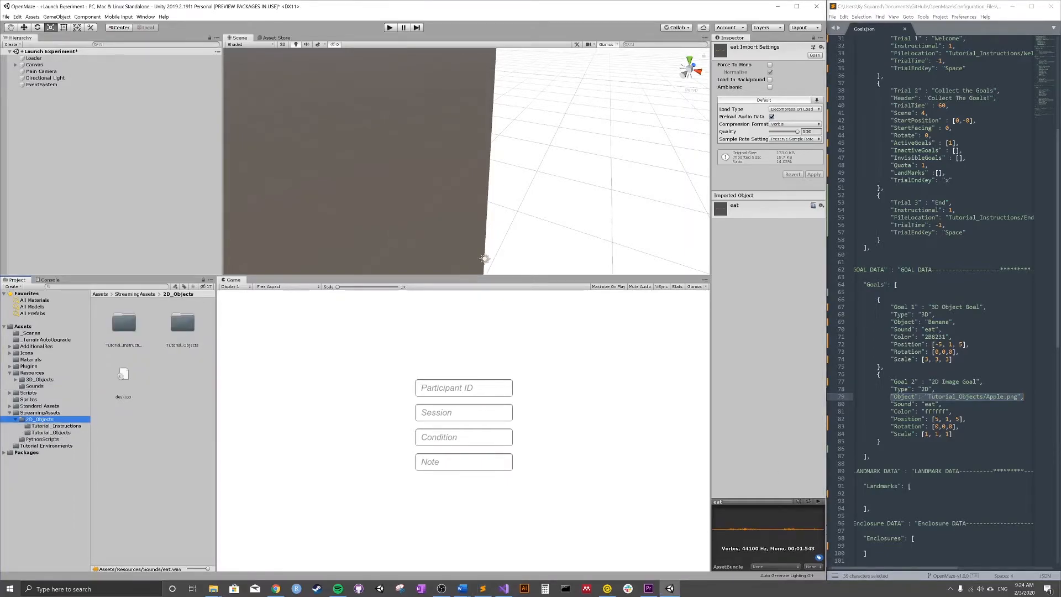
pyautogui.doubleClick(185, 322)
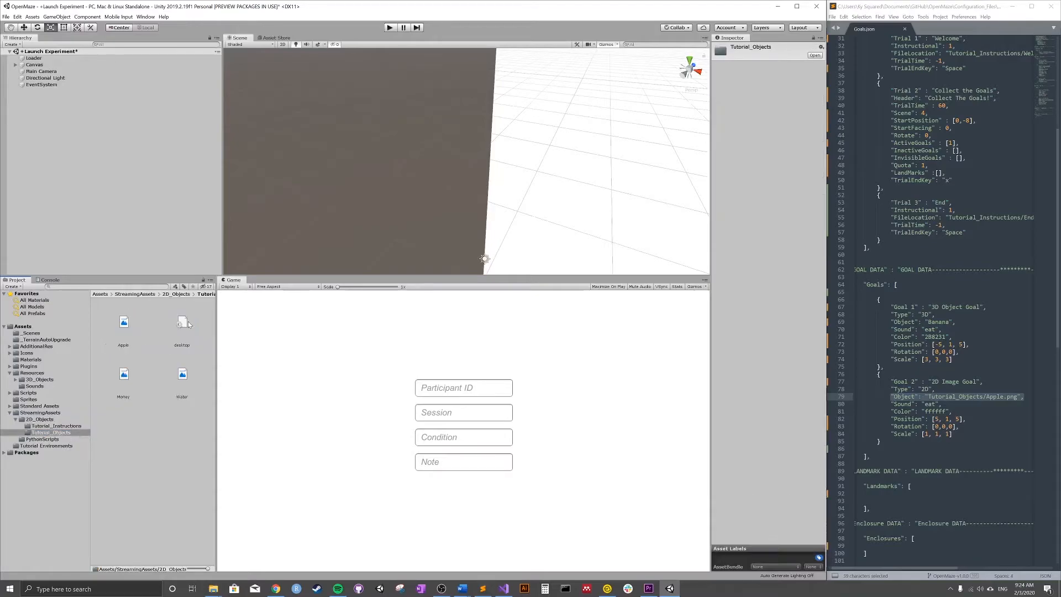
pyautogui.doubleClick(125, 328)
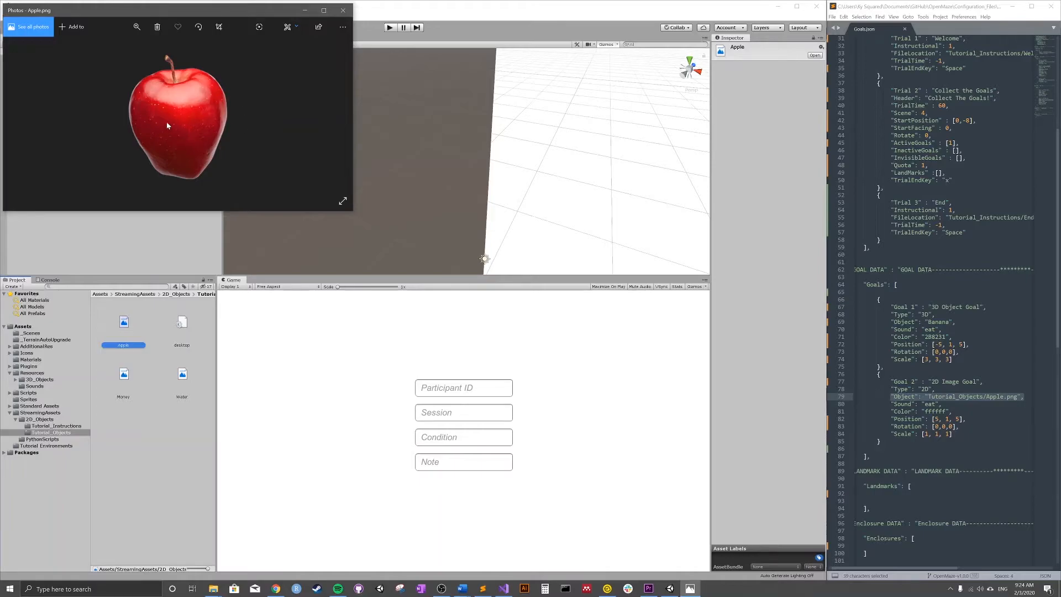
pyautogui.click(343, 11)
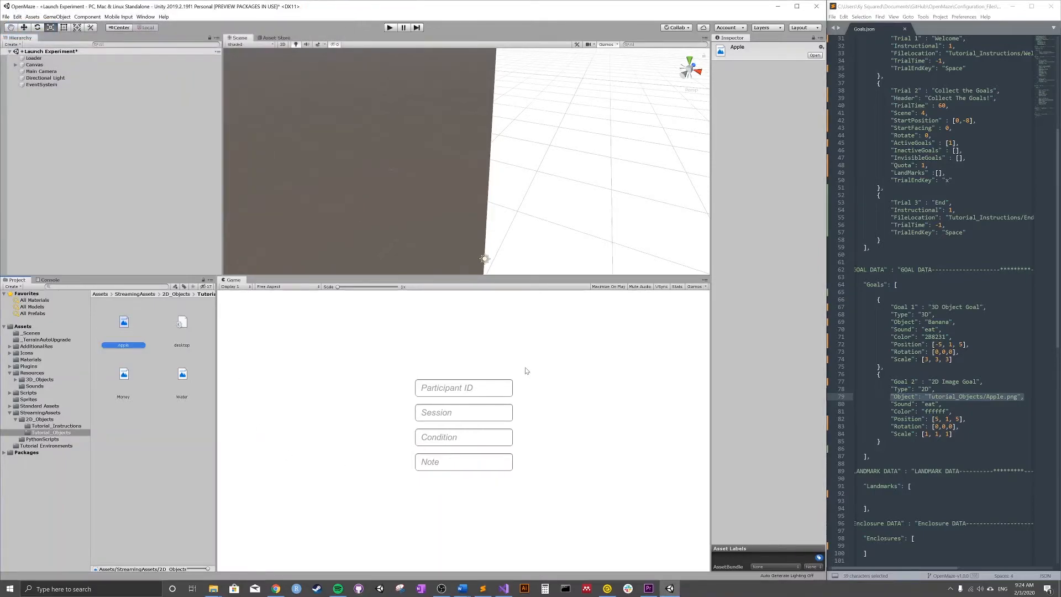
# Set Trial 2's ActiveGoals to [2] and save Goals.json
pyautogui.scroll(2, 943, 298)
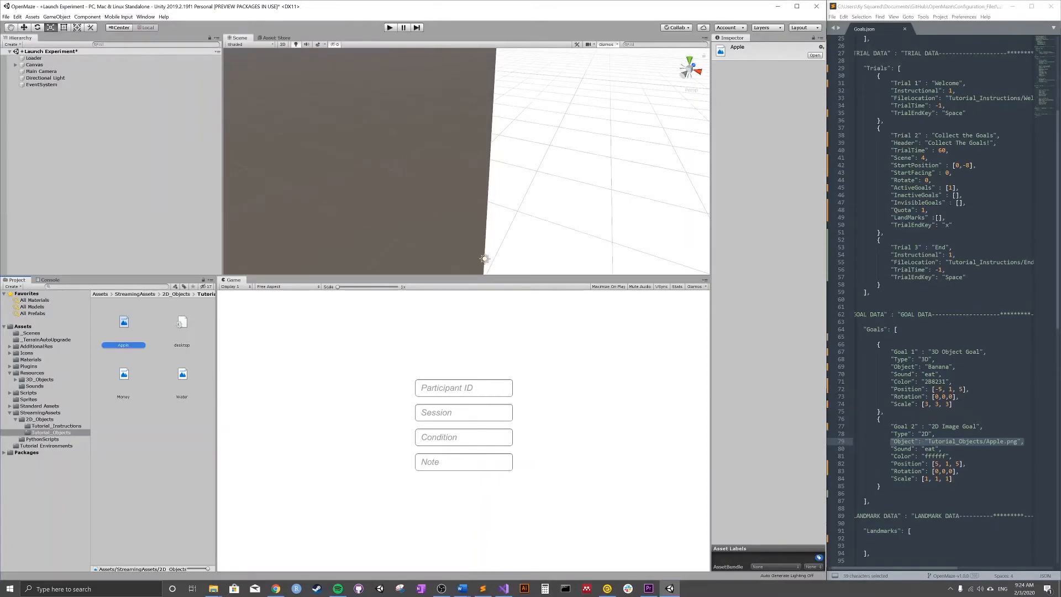
pyautogui.click(951, 188)
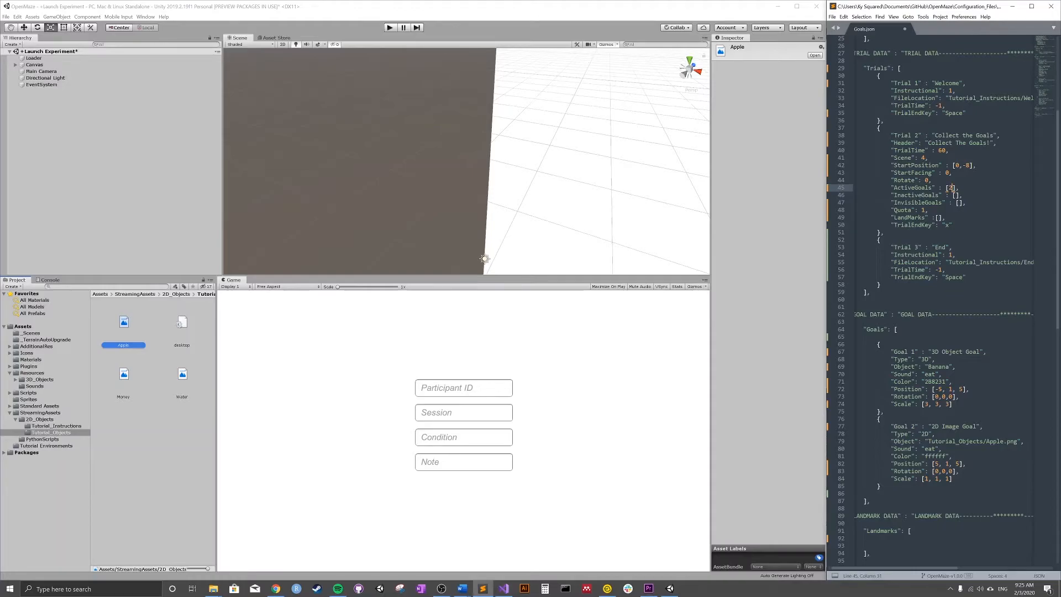
pyautogui.hotkey('ctrl', 's')
# Run the experiment with the Goals configuration file from the Step 3 - Experiment Configuration folder
pyautogui.click(537, 399)
pyautogui.click(389, 28)
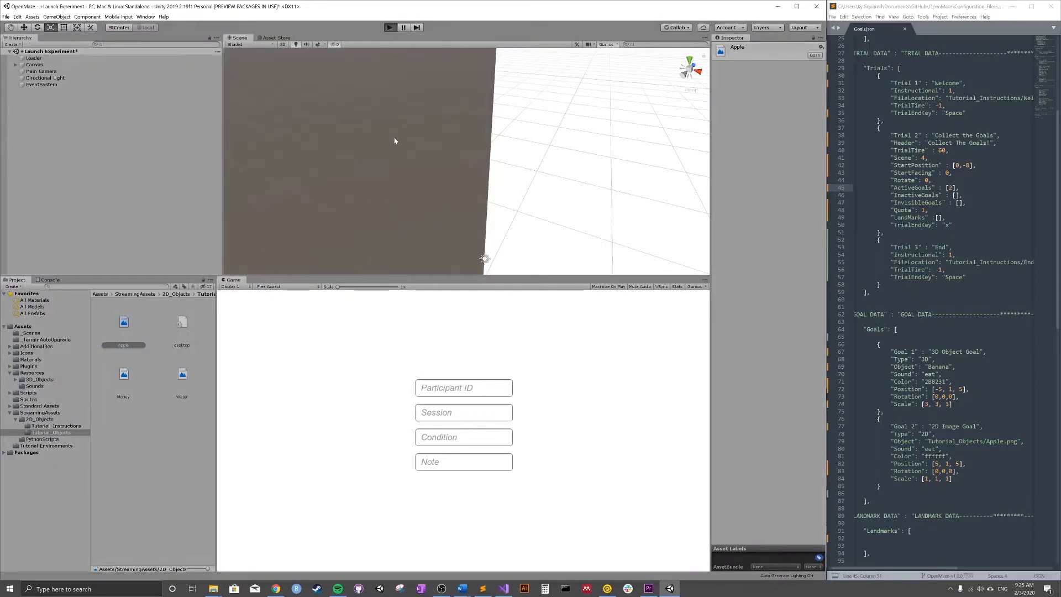
pyautogui.doubleClick(93, 90)
pyautogui.doubleClick(110, 99)
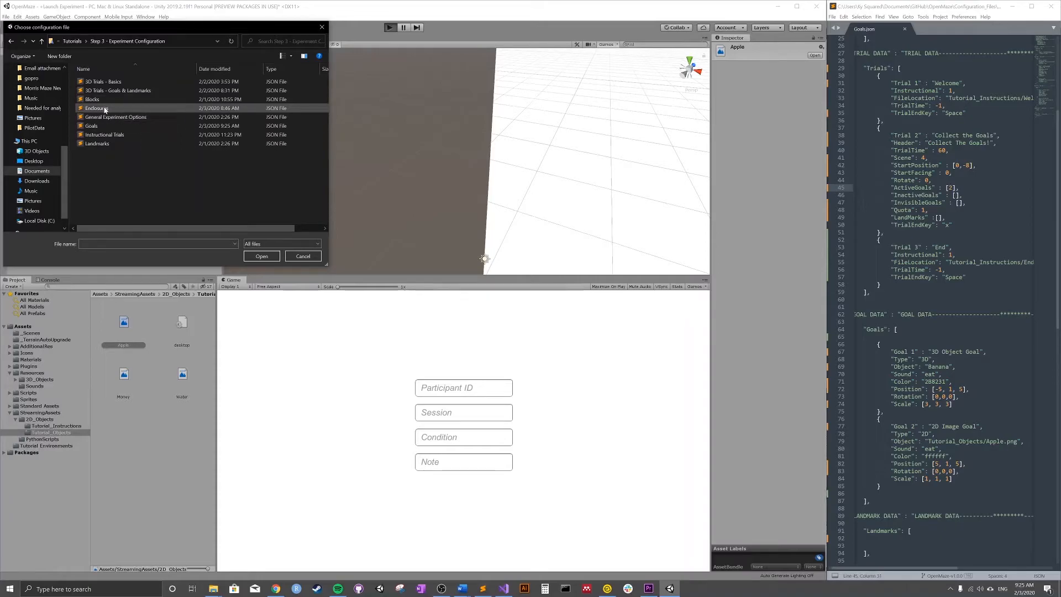
pyautogui.click(104, 127)
pyautogui.click(261, 256)
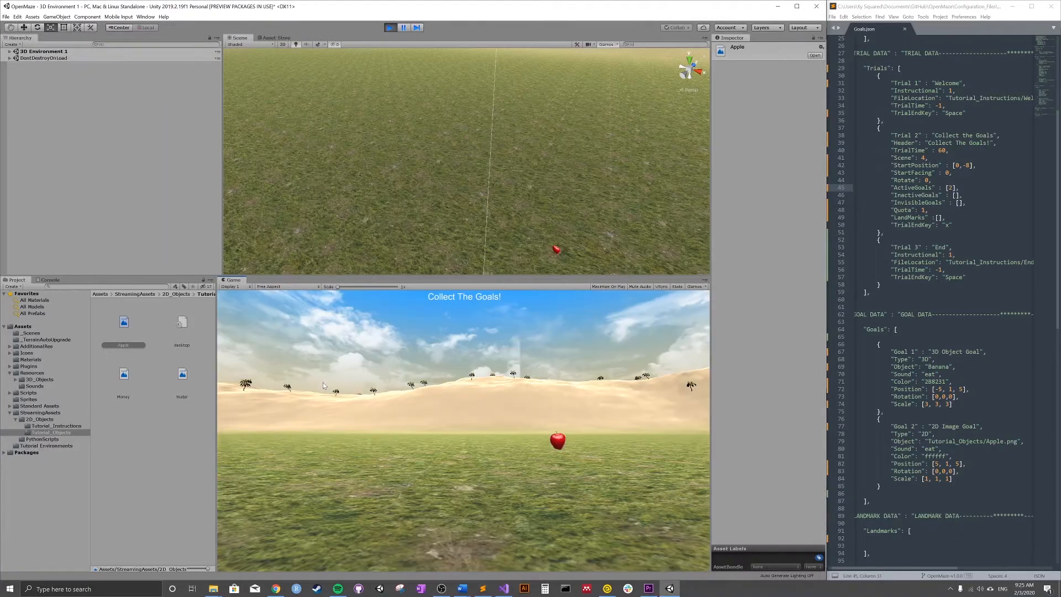
# Approach the apple goal in the trial and move back and forth in front of it to inspect the 2D image
pyautogui.press('Up')
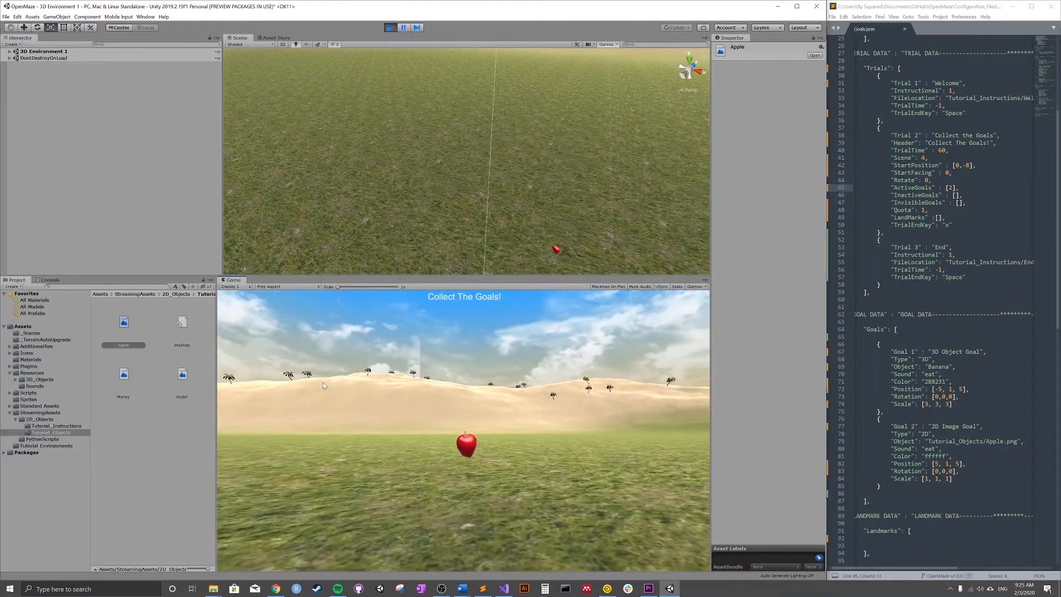
pyautogui.press('Right')
pyautogui.press('Up')
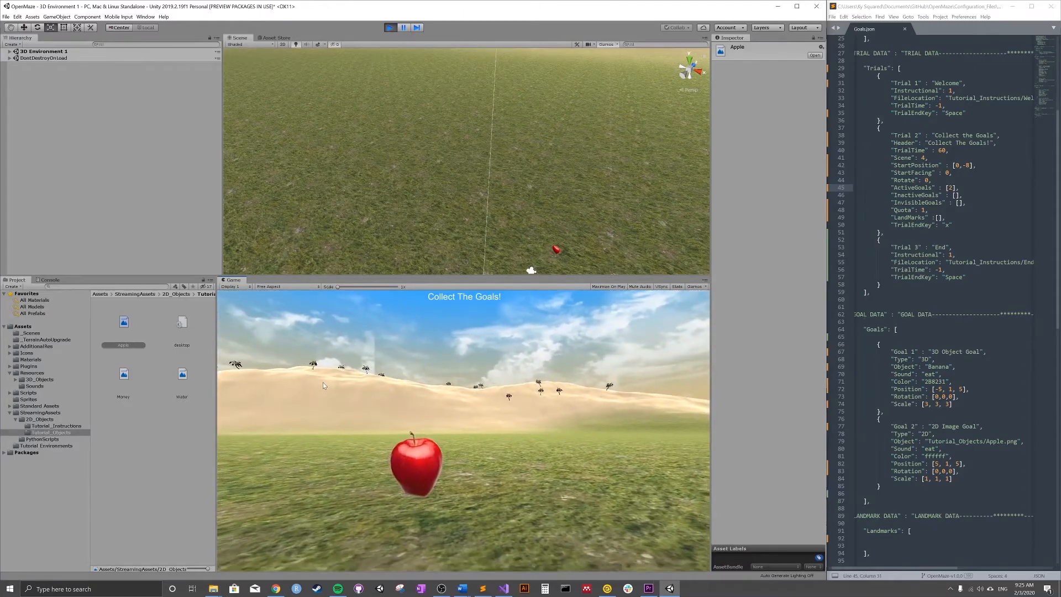
pyautogui.press('Down')
pyautogui.press('Up')
pyautogui.press('Left')
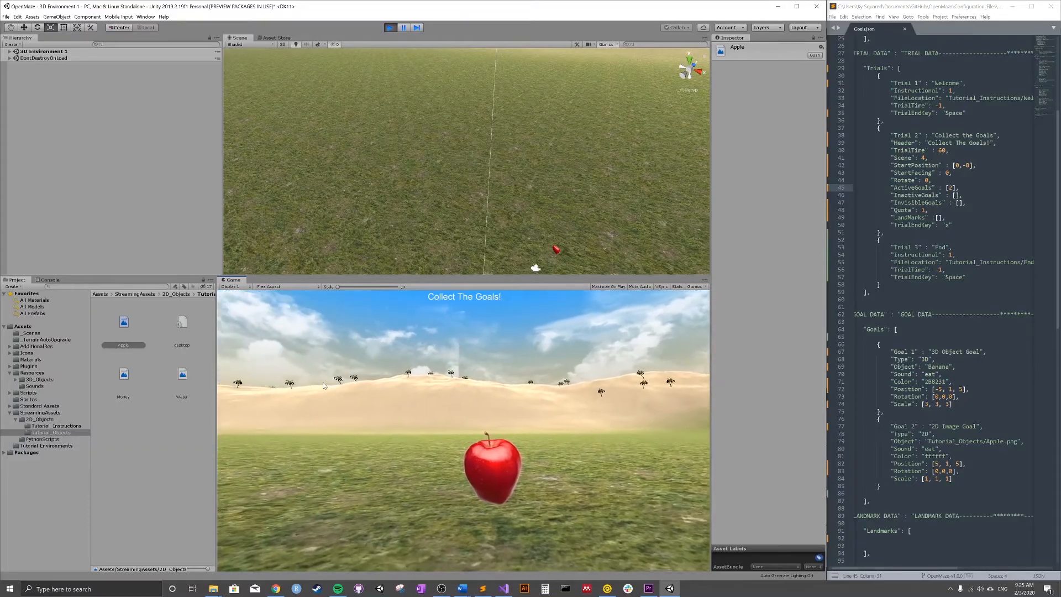
pyautogui.press('Down')
pyautogui.press('Up')
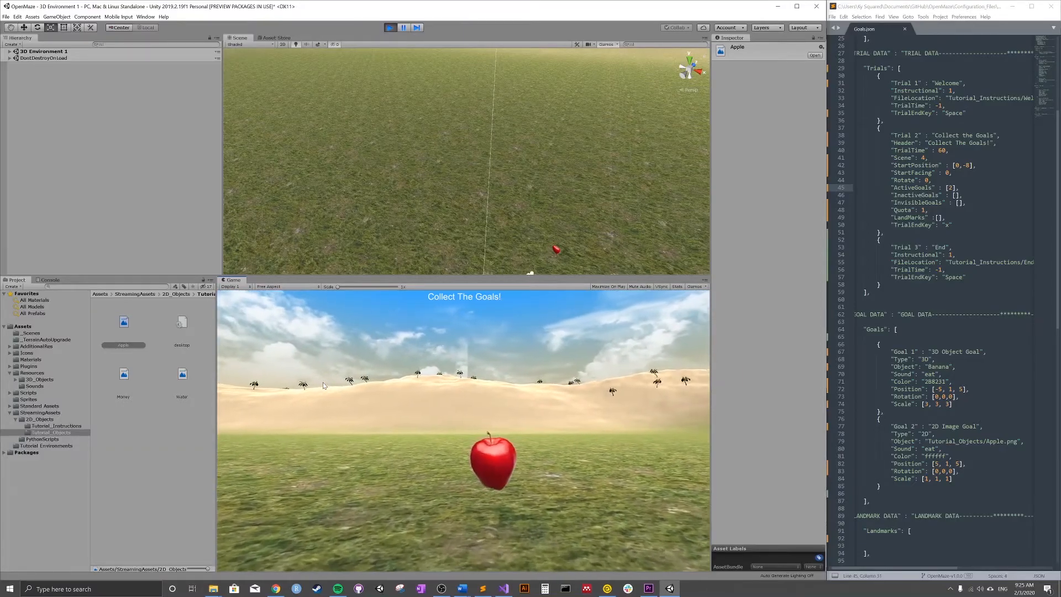
# Walk around to the apple's far side to check how the 2D image faces the participant
pyautogui.press('Right')
pyautogui.press('Left')
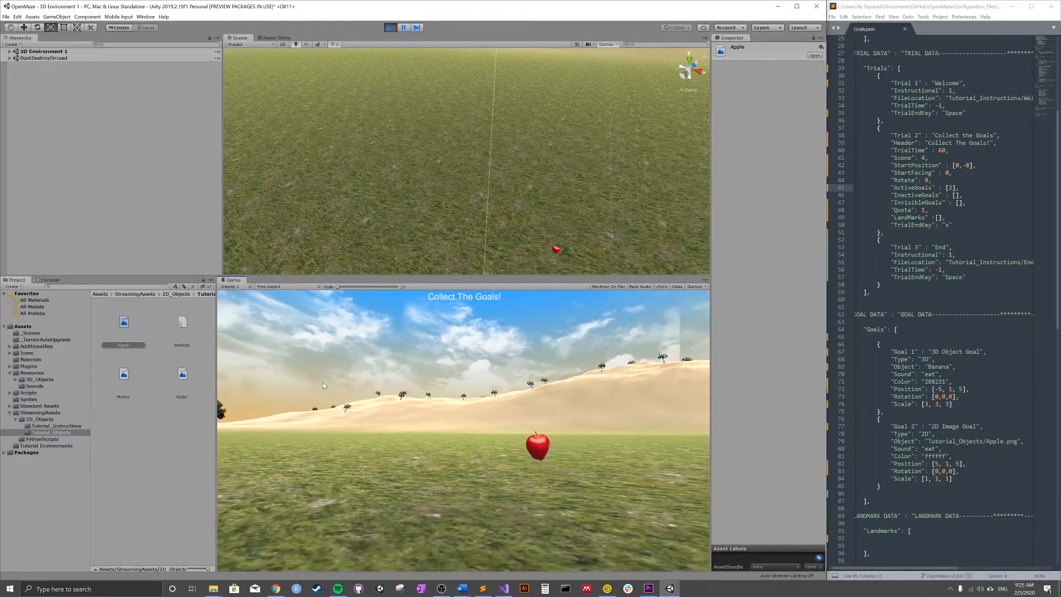
pyautogui.press('Right')
pyautogui.press('Up')
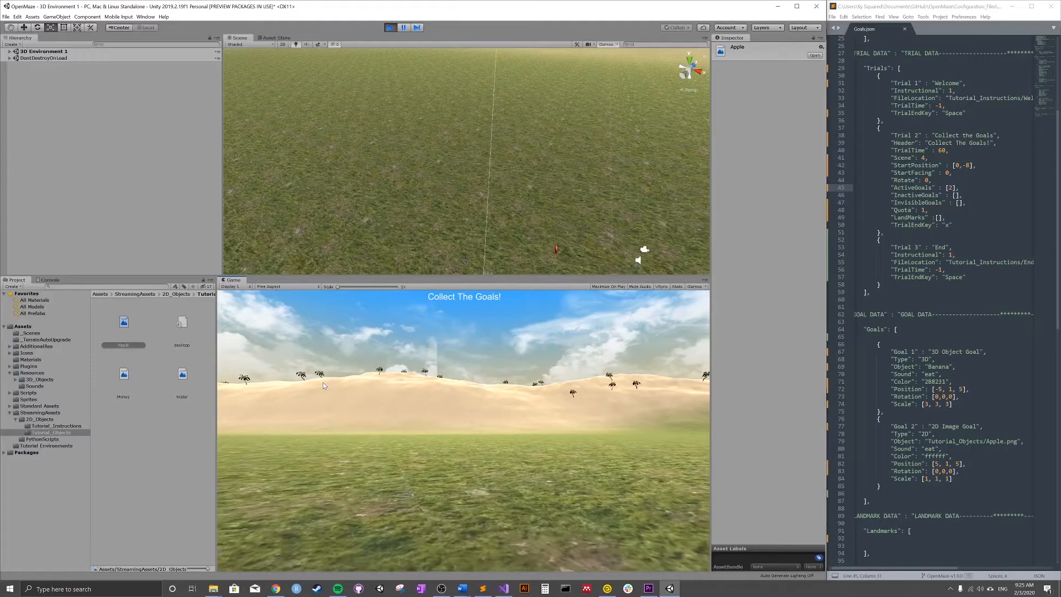
pyautogui.press('Left')
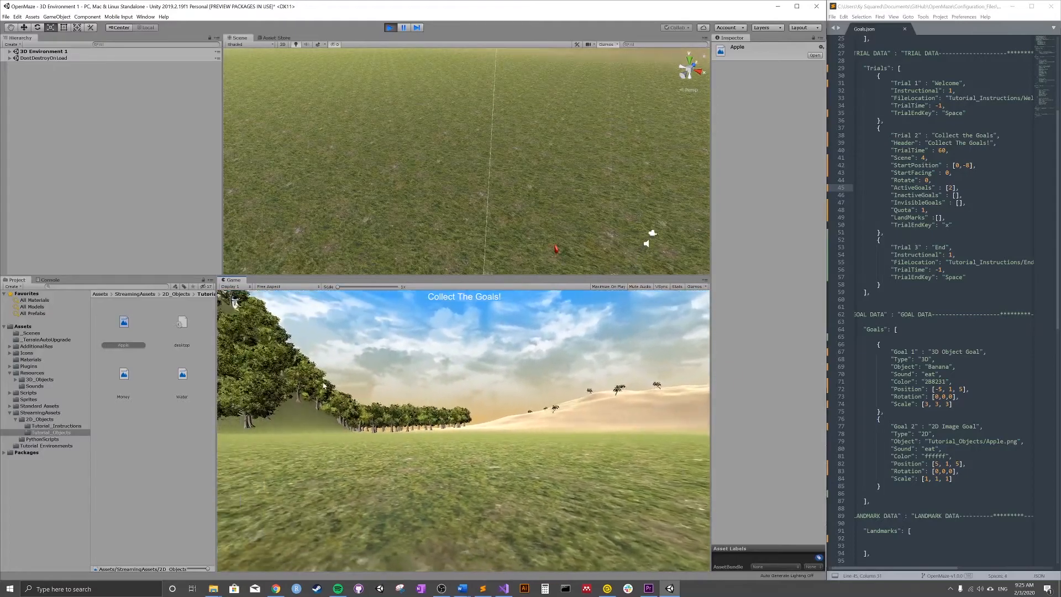
pyautogui.press('Up')
pyautogui.press('Down')
pyautogui.press('Up')
pyautogui.press('Down')
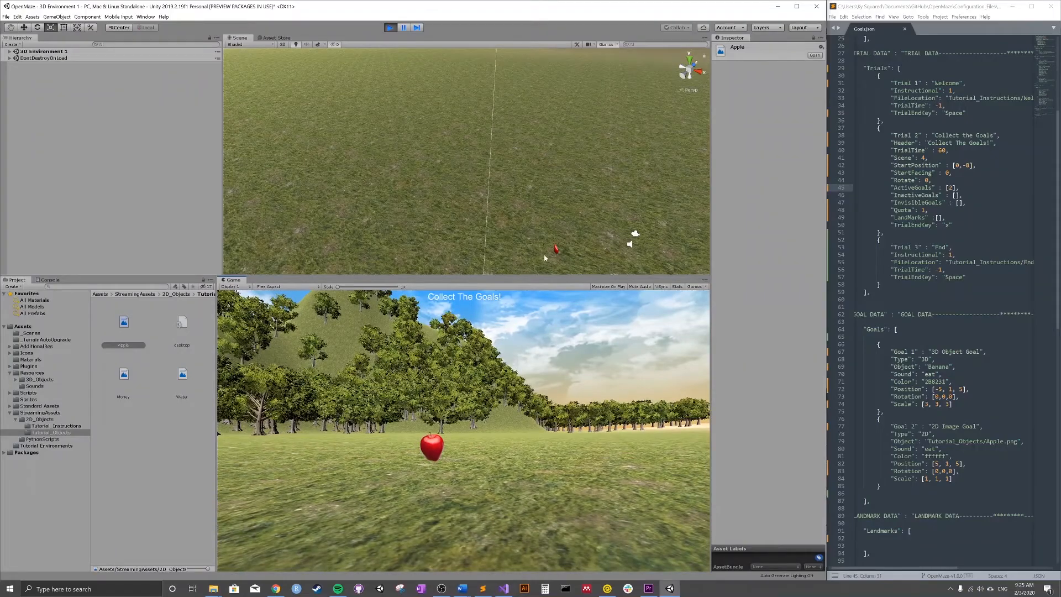
# Enlarge the Scene view and frame the apple and the player camera up close
pyautogui.moveTo(529, 283); pyautogui.dragTo(529, 355)
pyautogui.keyDown('alt'); pyautogui.moveTo(585, 292); pyautogui.dragTo(668, 296); pyautogui.keyUp('alt')
pyautogui.scroll(5, 620, 261)
pyautogui.keyDown('alt'); pyautogui.moveTo(615, 257); pyautogui.dragTo(797, 160); pyautogui.keyUp('alt')
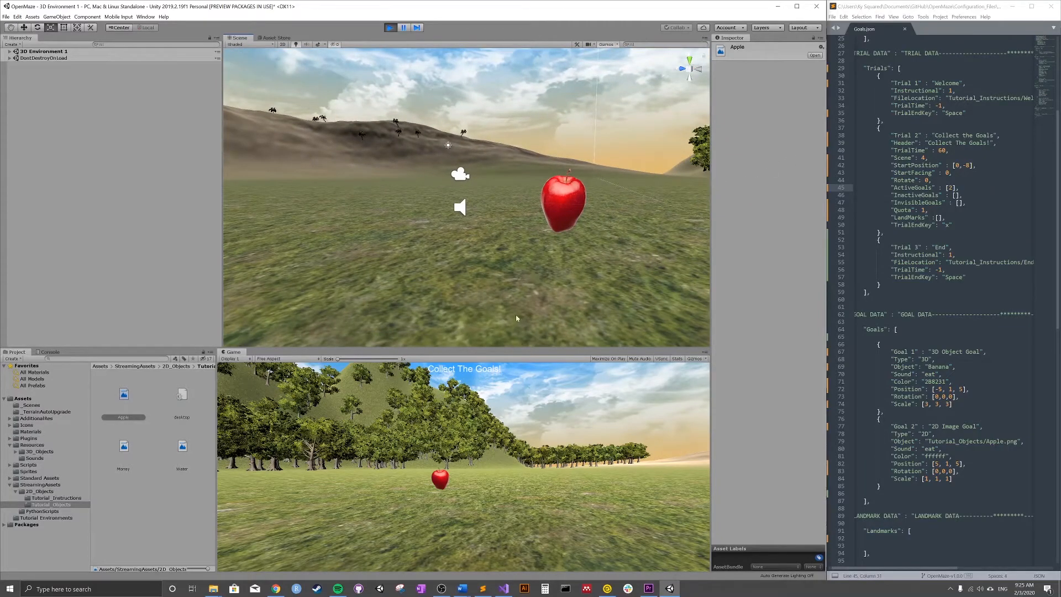
# Circle the apple with the player while watching how its flat image turns in the Scene view
pyautogui.press('Up')
pyautogui.press('Right')
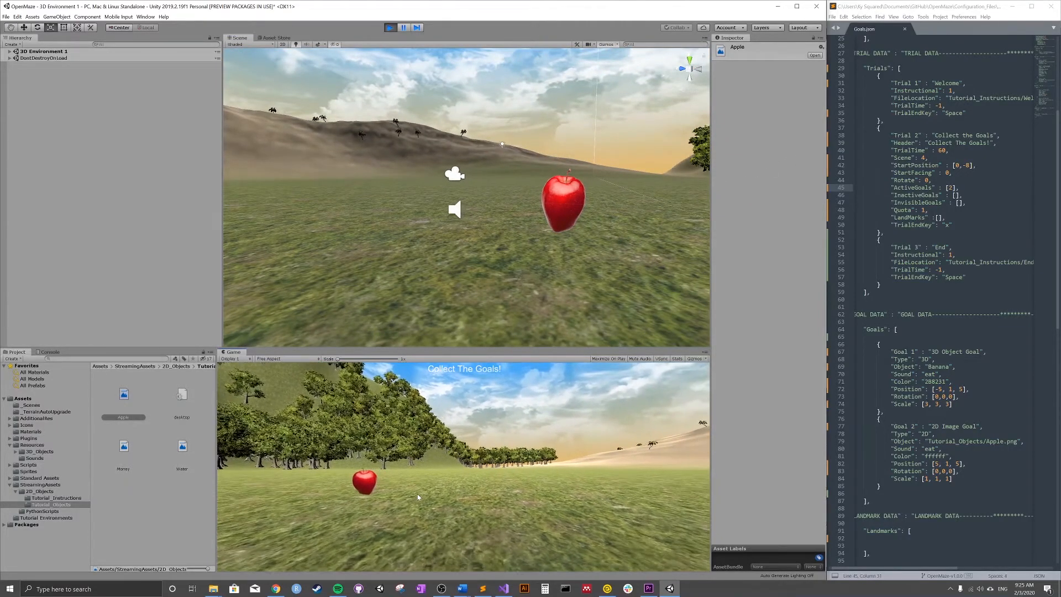
pyautogui.press('Up')
pyautogui.press('Left')
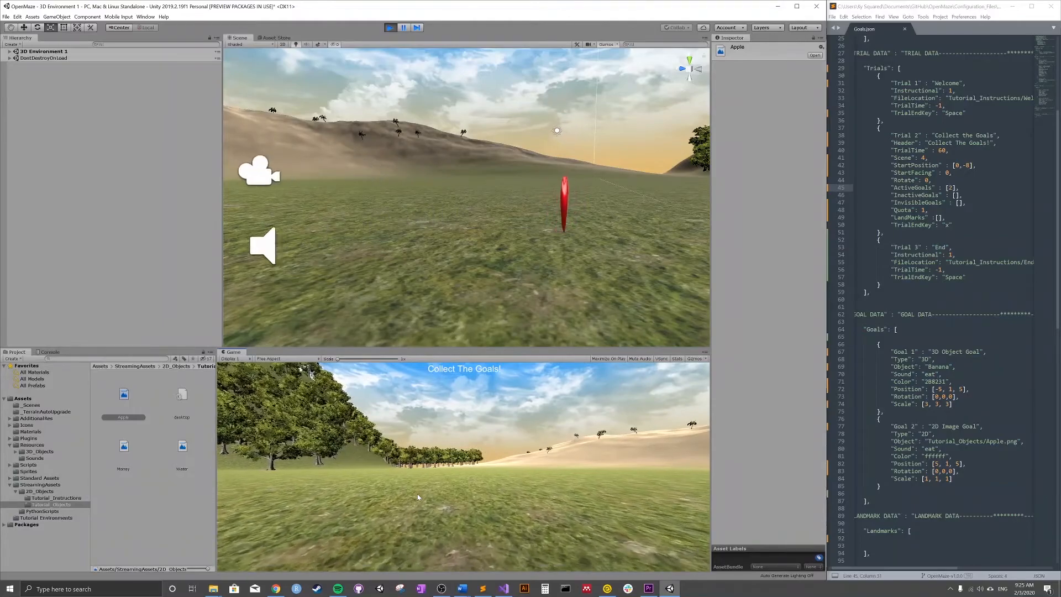
pyautogui.press('Left')
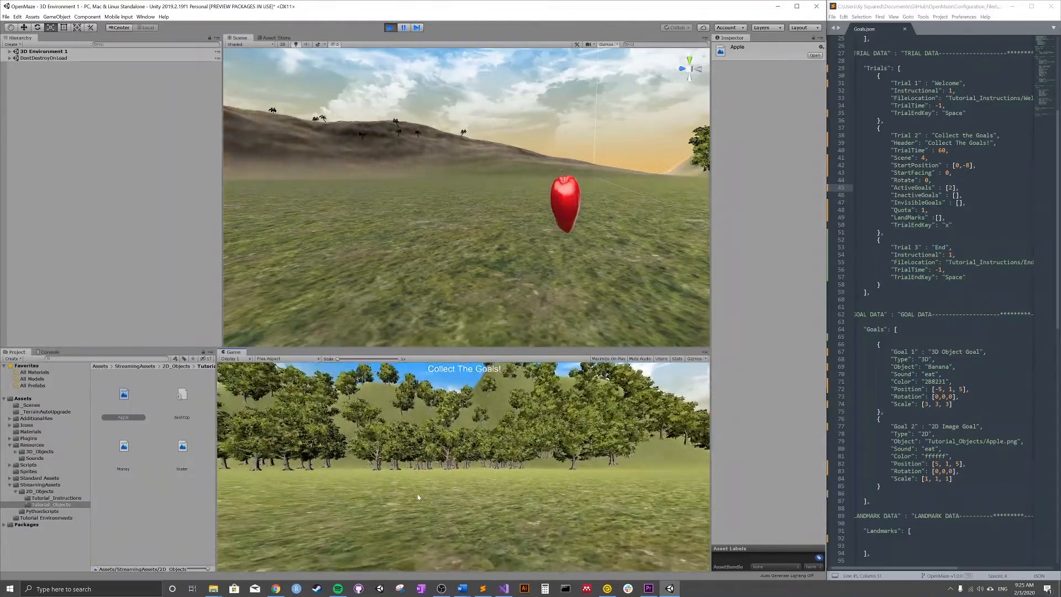
pyautogui.press('Left')
pyautogui.press('Up')
pyautogui.press('Right')
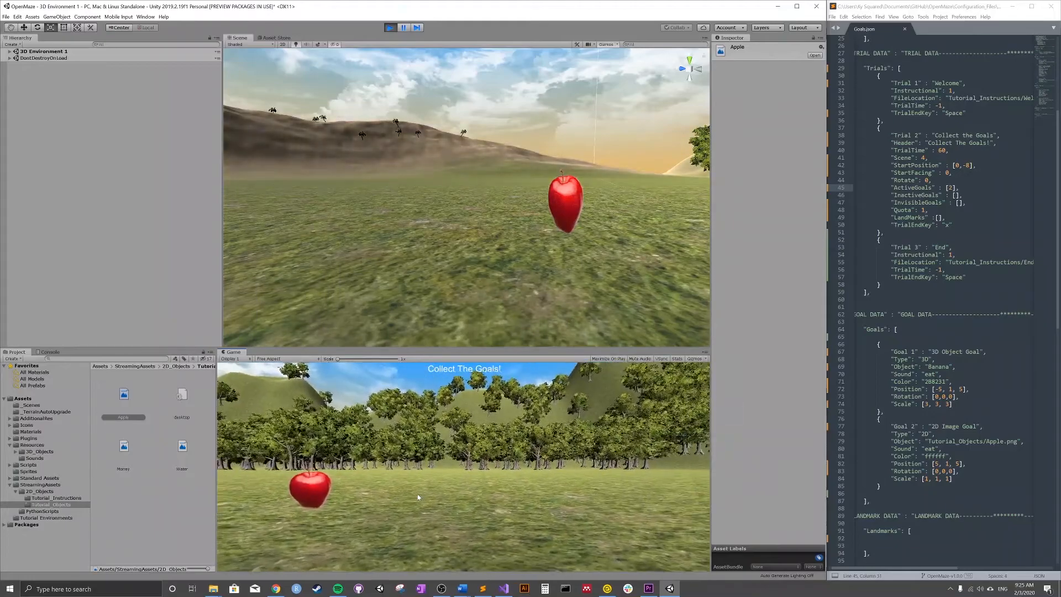
pyautogui.press('Left')
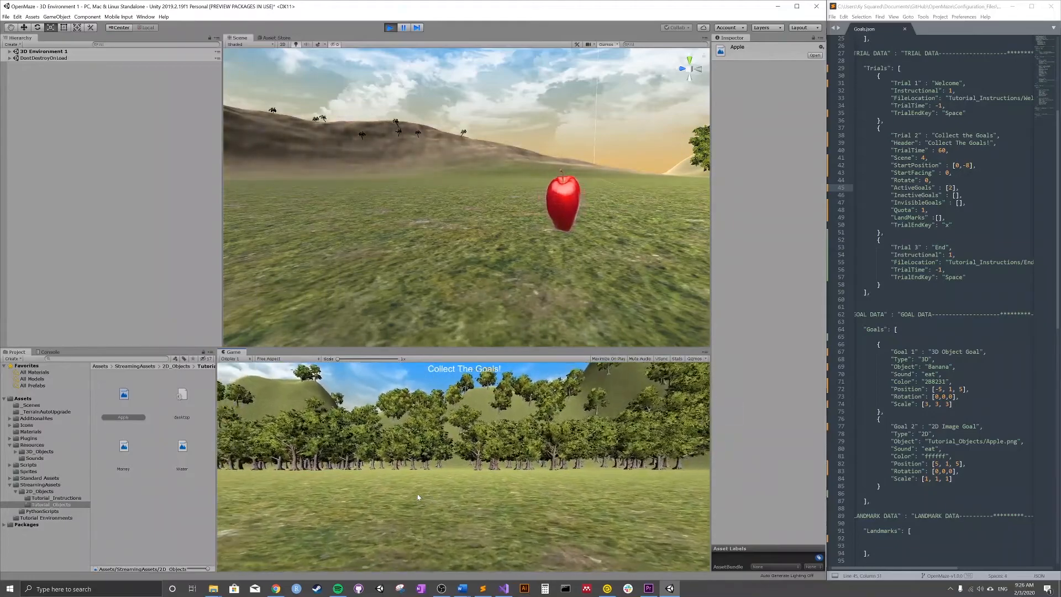
pyautogui.press('Left')
pyautogui.press('Up')
pyautogui.press('Left')
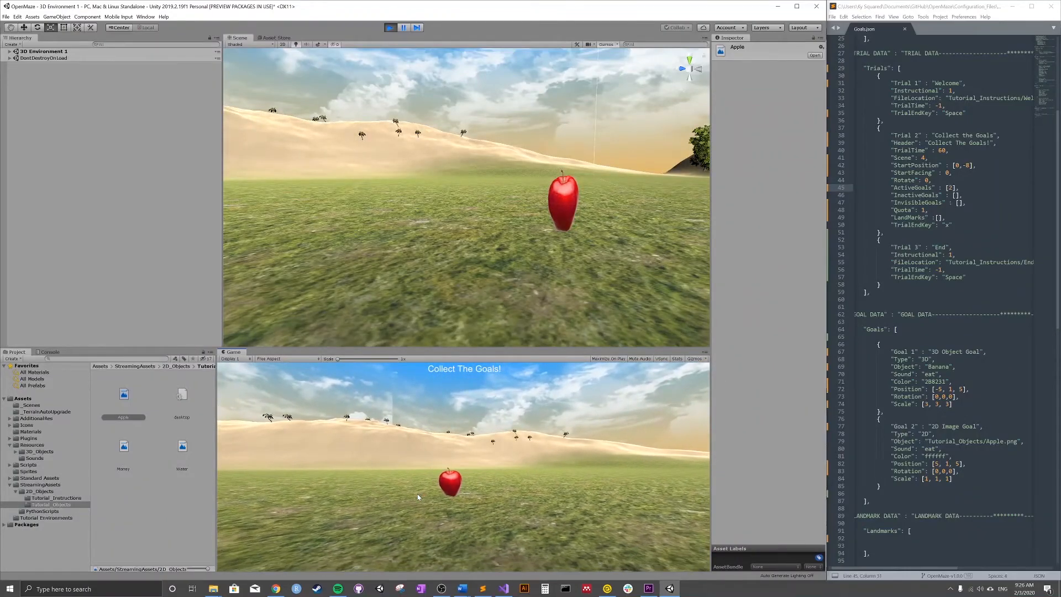
pyautogui.press('Left')
pyautogui.press('Up')
pyautogui.press('Down')
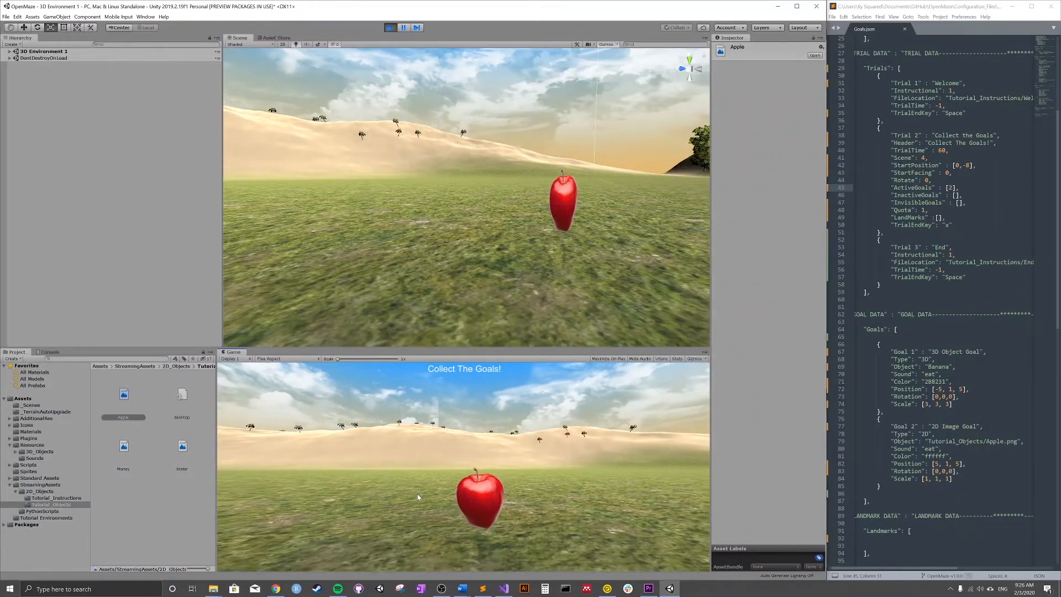
# Collect the apple to complete the trial, and stop the experiment
pyautogui.press('Up')
pyautogui.press('Down')
pyautogui.press('Right')
pyautogui.press('Up')
pyautogui.press('Up')
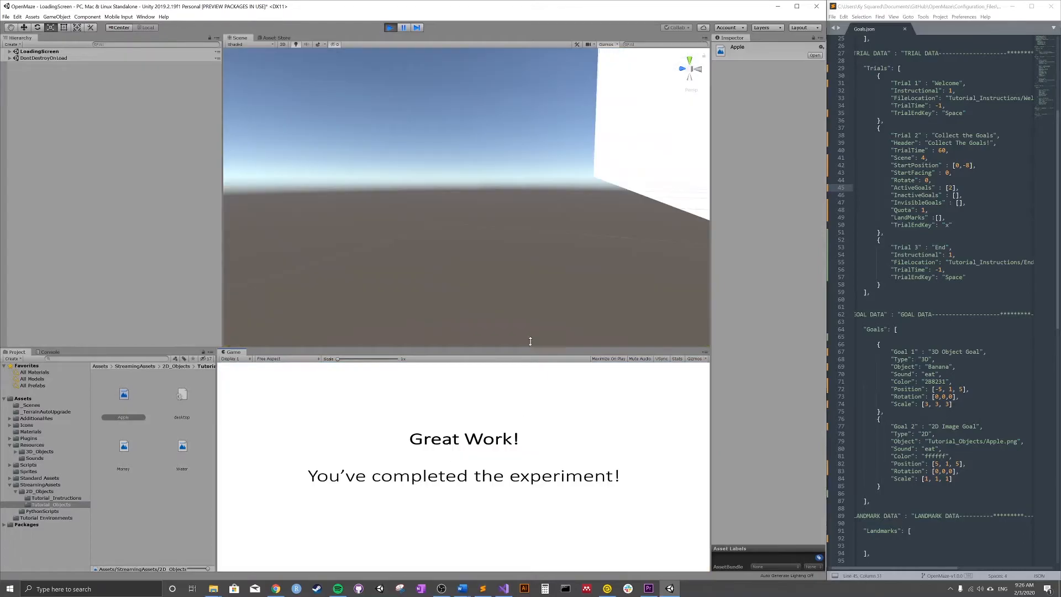
pyautogui.moveTo(479, 349); pyautogui.dragTo(479, 278)
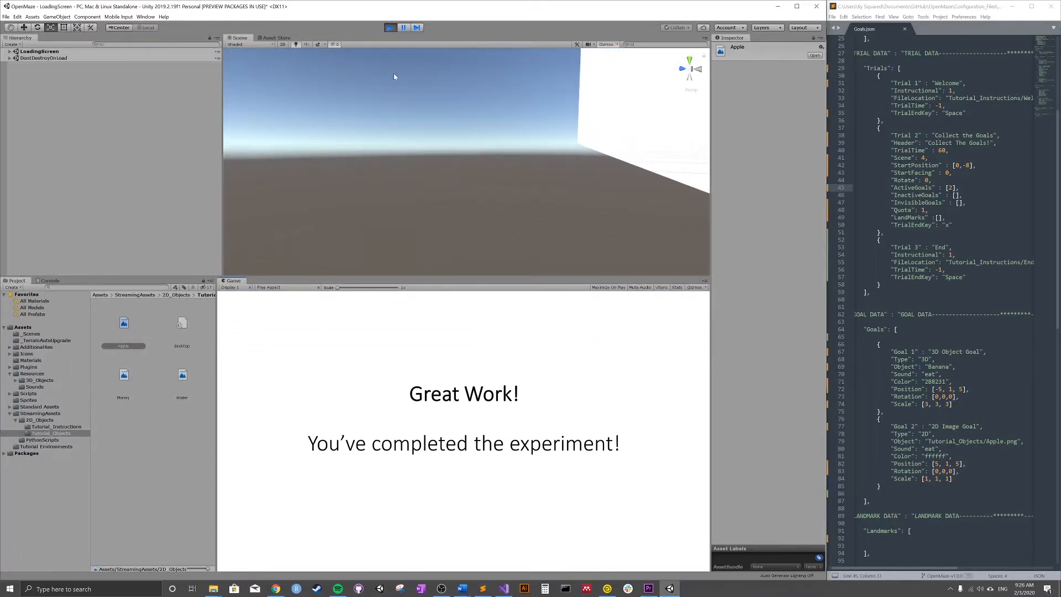
pyautogui.click(389, 28)
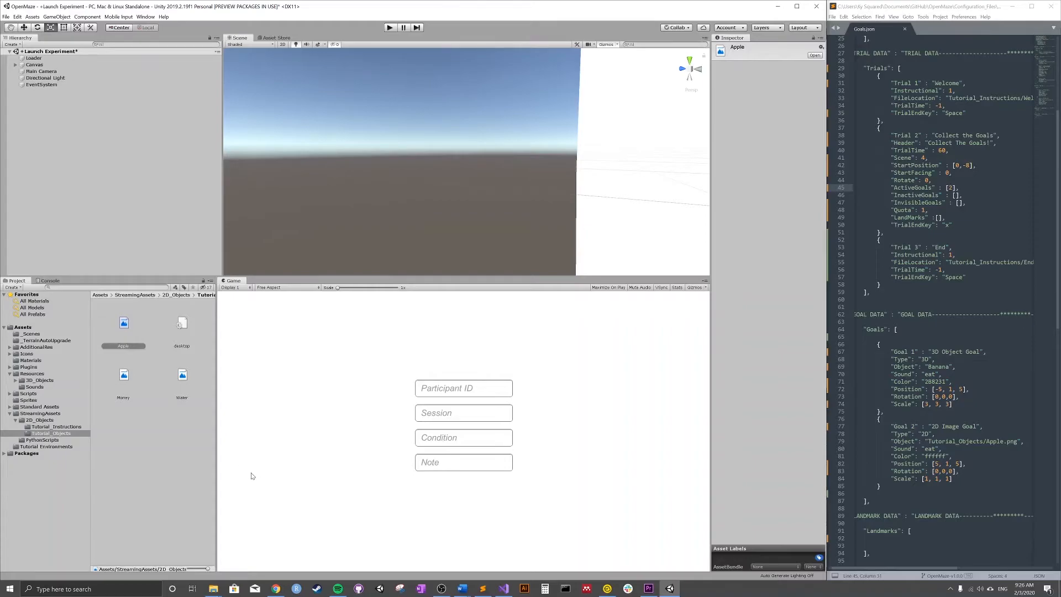
# Switch to Chrome and run a Google image search for "banana transparent background"
pyautogui.click(275, 588)
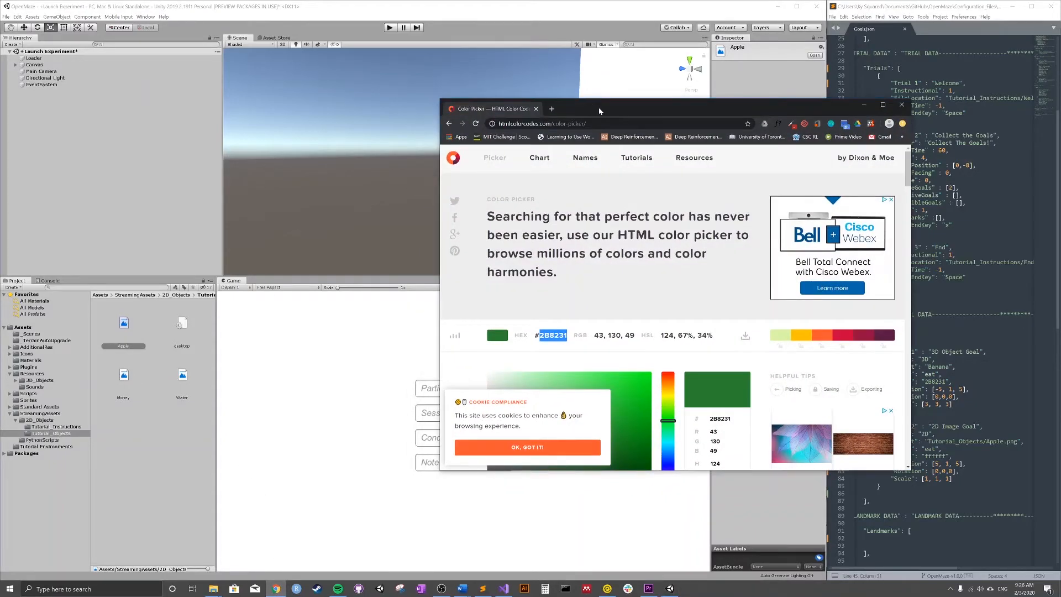
pyautogui.moveTo(763, 111); pyautogui.dragTo(678, 57)
pyautogui.doubleClick(435, 71)
pyautogui.moveTo(431, 72); pyautogui.dragTo(410, 106)
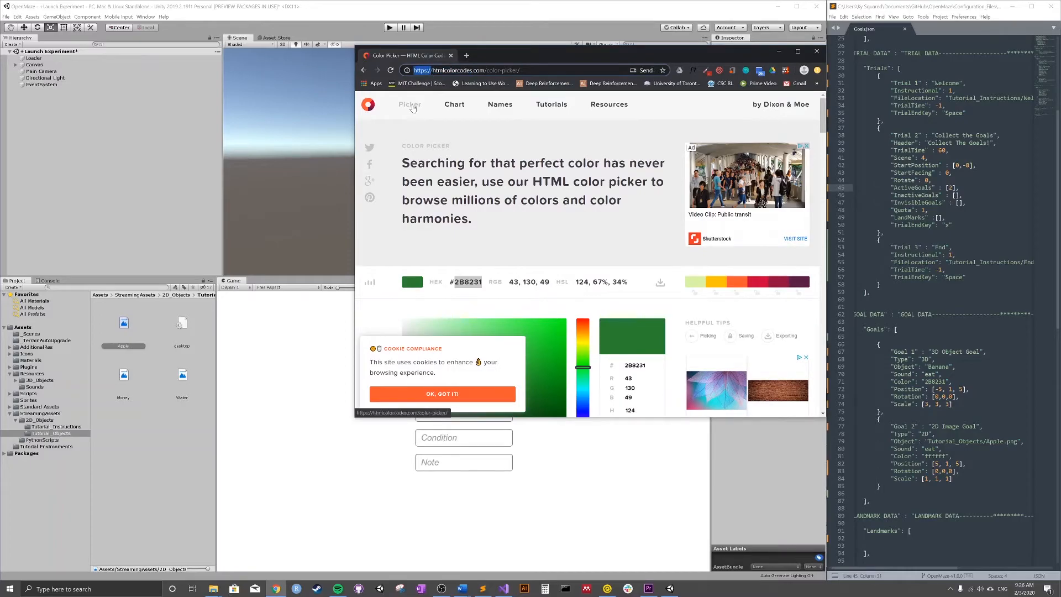
pyautogui.click(431, 73)
pyautogui.tripleClick(432, 73)
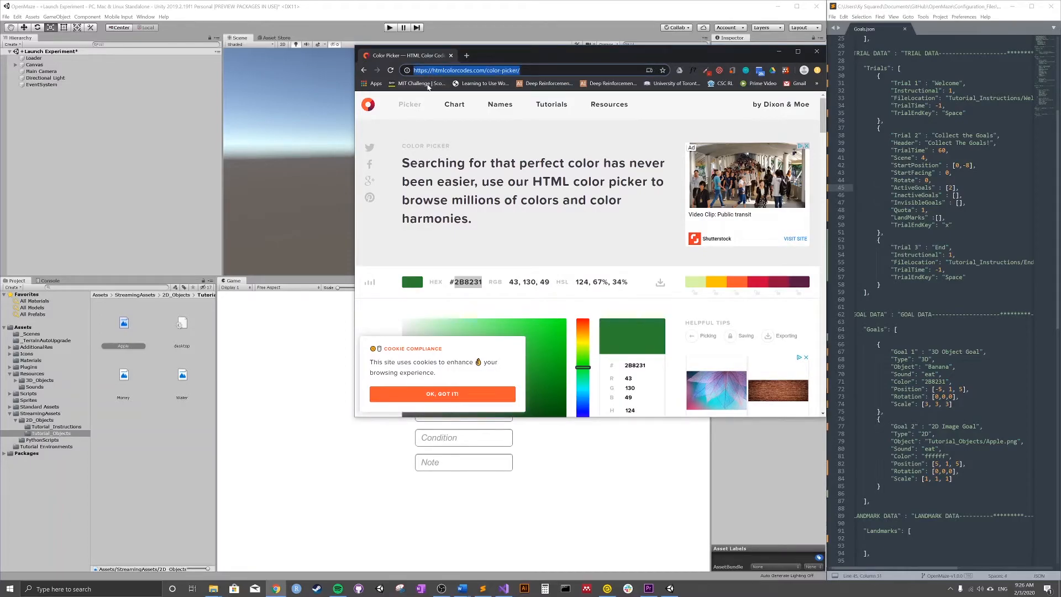
pyautogui.write('banana')
pyautogui.press('BackSpace')
pyautogui.write('na ta')
pyautogui.press('BackSpace')
pyautogui.write('ransparent+background&rlz=1C1CHBF_enCA877CA8...')
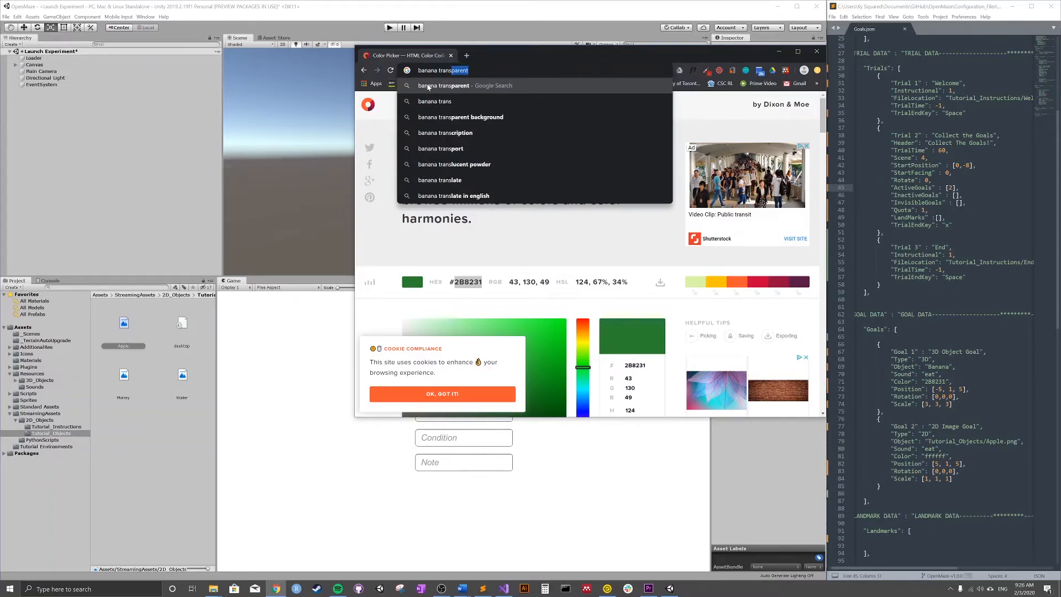
pyautogui.click(481, 117)
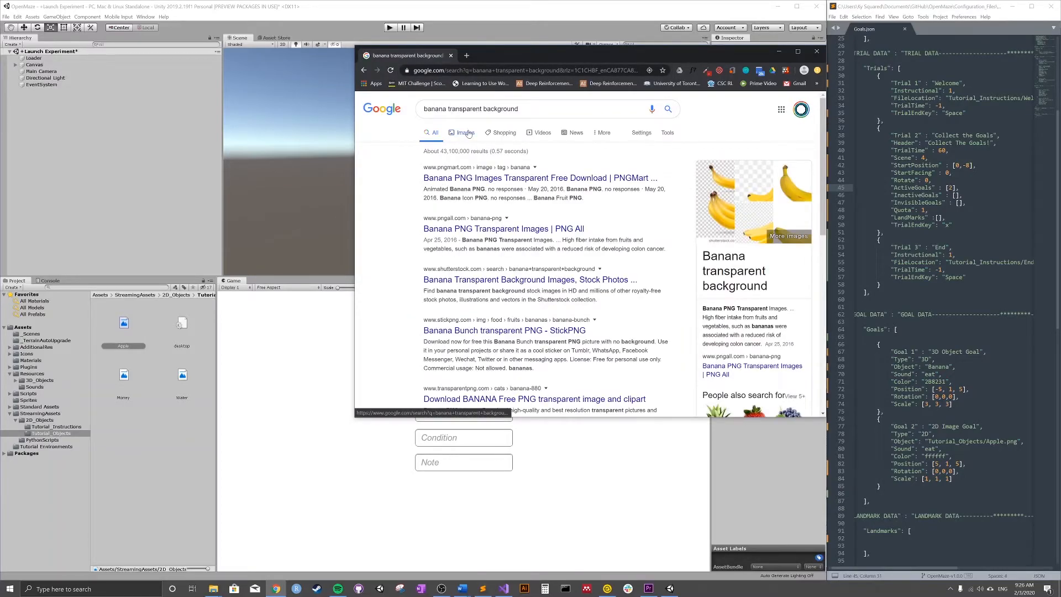
pyautogui.click(466, 134)
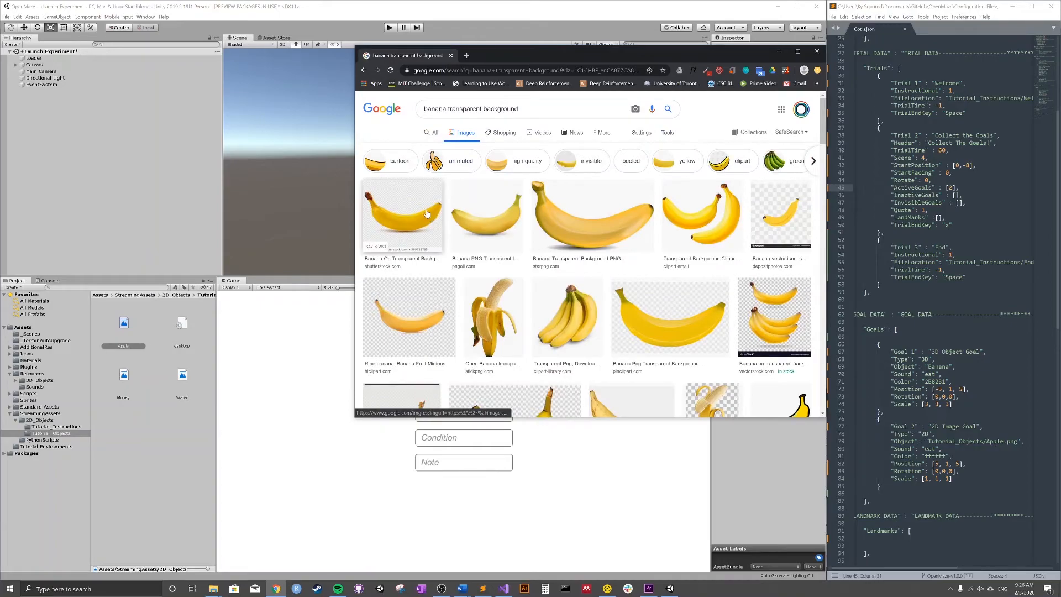
# Browse the banana image results and open the preview of the black-outlined banana clipart from WebStockReview
pyautogui.moveTo(517, 56); pyautogui.dragTo(377, 29)
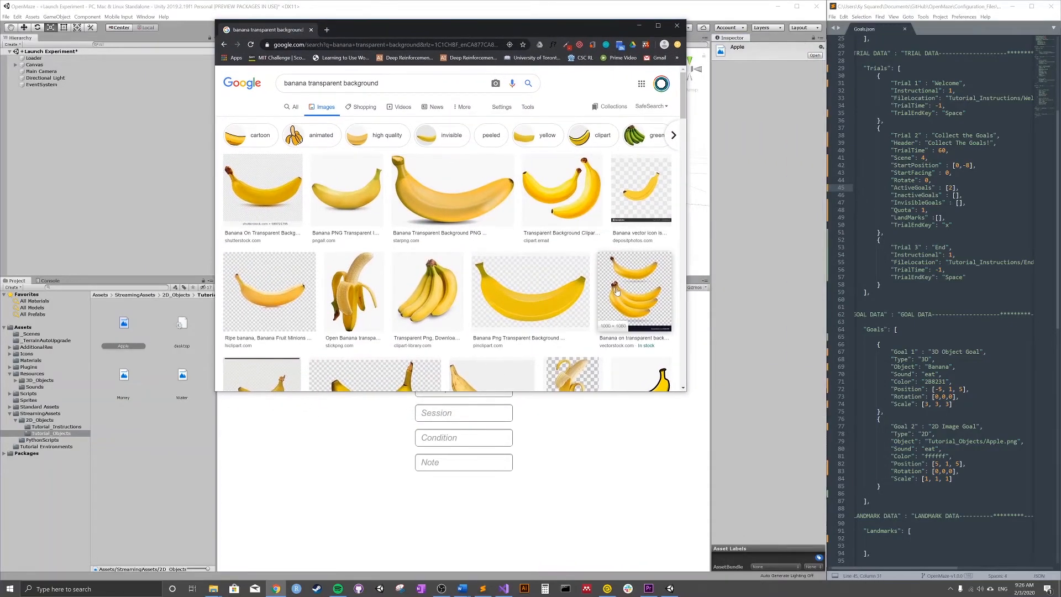
pyautogui.click(269, 289)
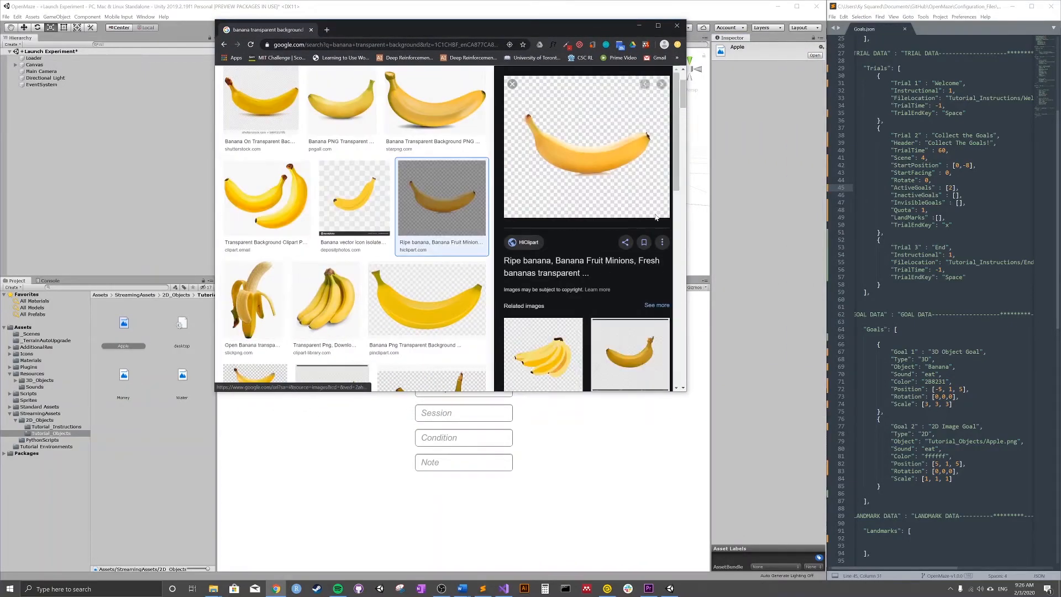
pyautogui.click(373, 184)
pyautogui.click(285, 128)
pyautogui.scroll(-1, 425, 254)
pyautogui.click(452, 237)
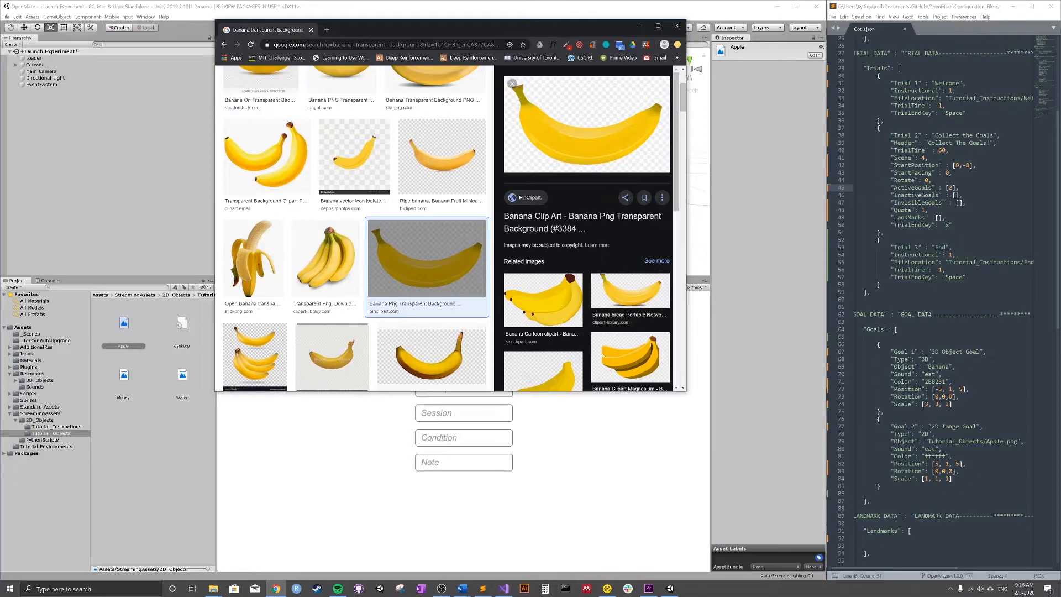
pyautogui.scroll(-3, 340, 261)
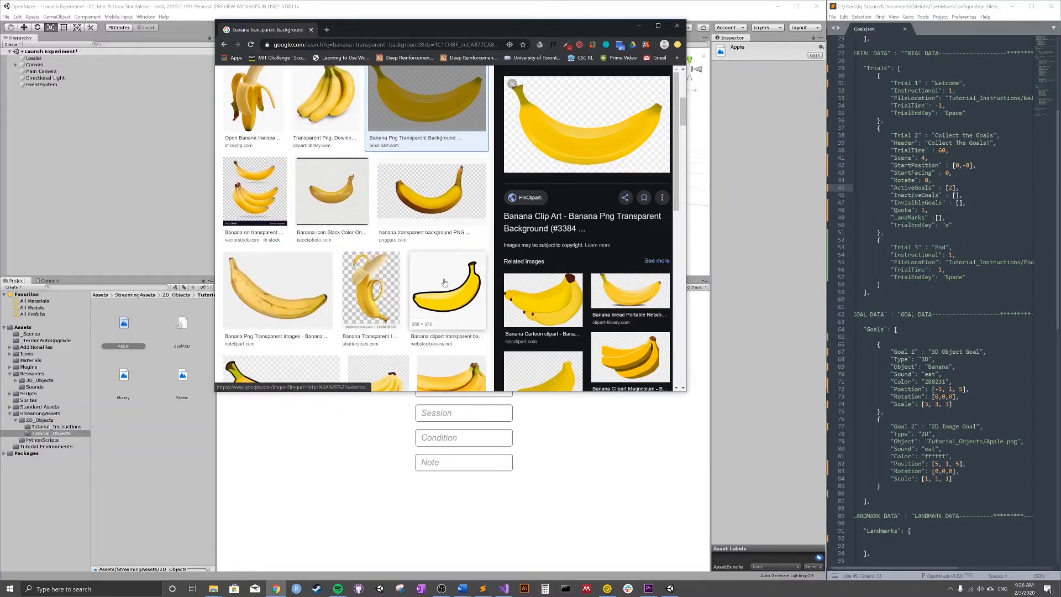
pyautogui.click(420, 275)
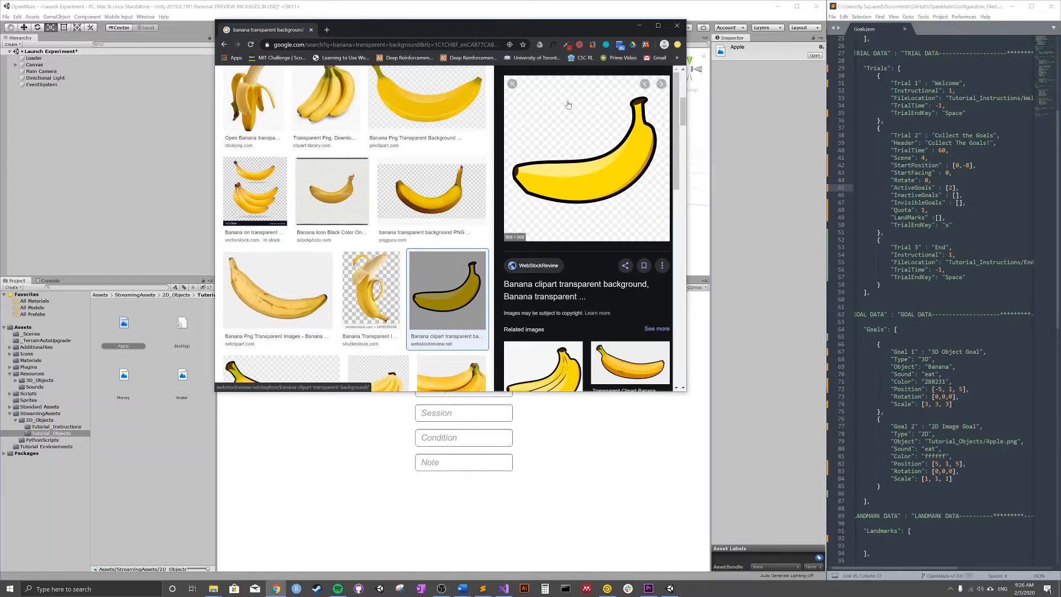
# Start saving the banana clipart image and browse to the project's Documents/GitHub/OpenMaze/Assets/StreamingAssets/2D_Objects/Tutorial_Objects folder as its destination
pyautogui.rightClick(592, 131)
pyautogui.click(592, 224)
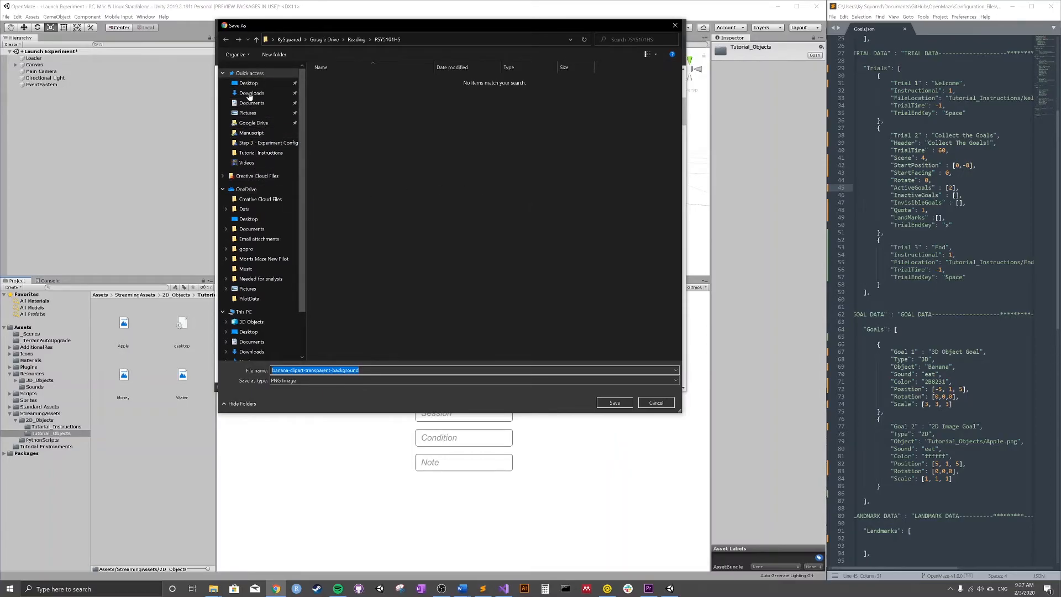
pyautogui.click(260, 106)
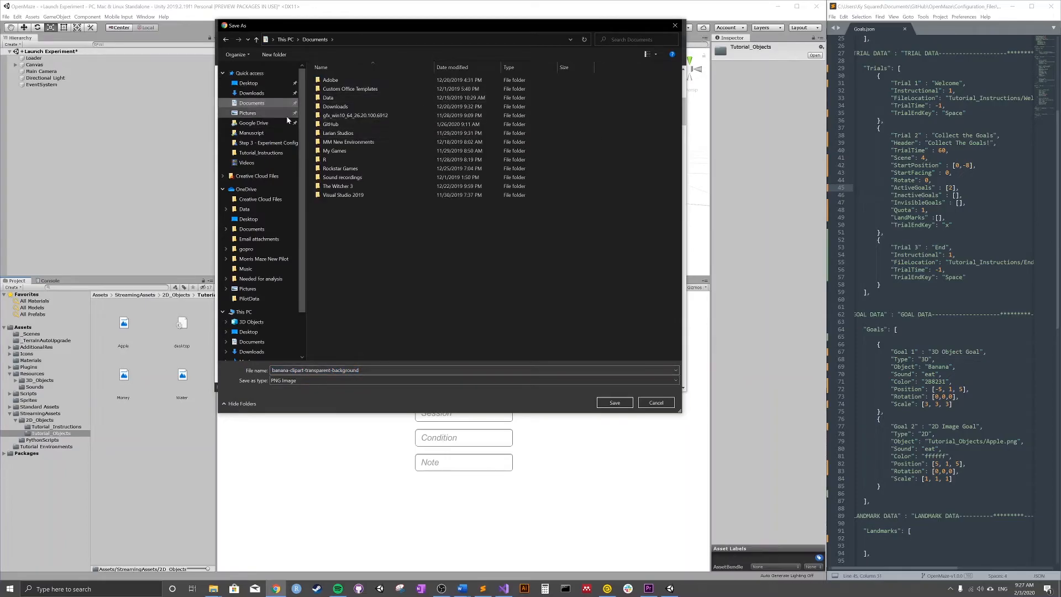
pyautogui.doubleClick(332, 124)
pyautogui.doubleClick(335, 81)
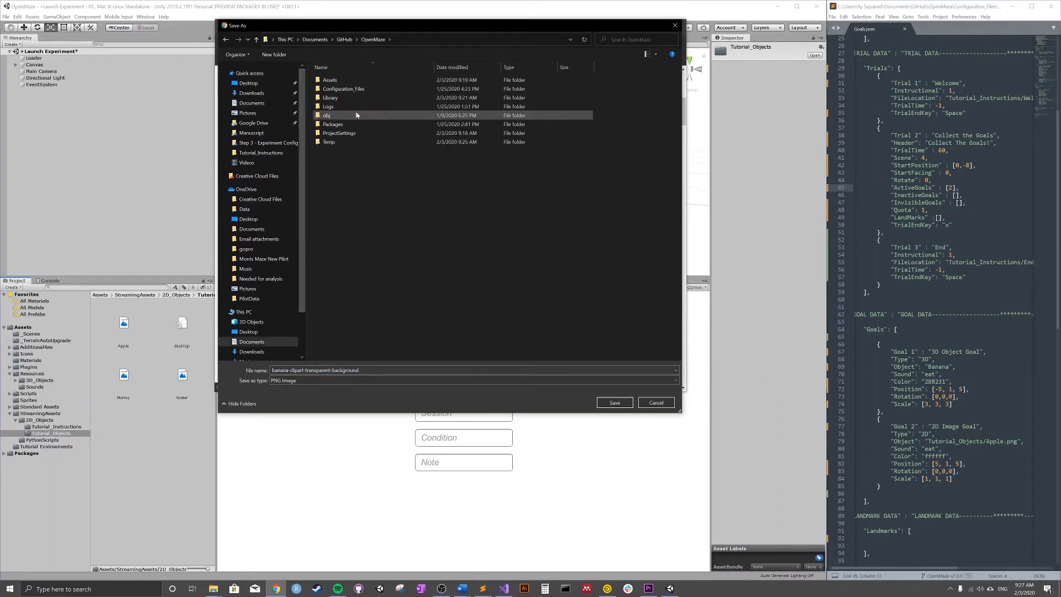
pyautogui.doubleClick(330, 80)
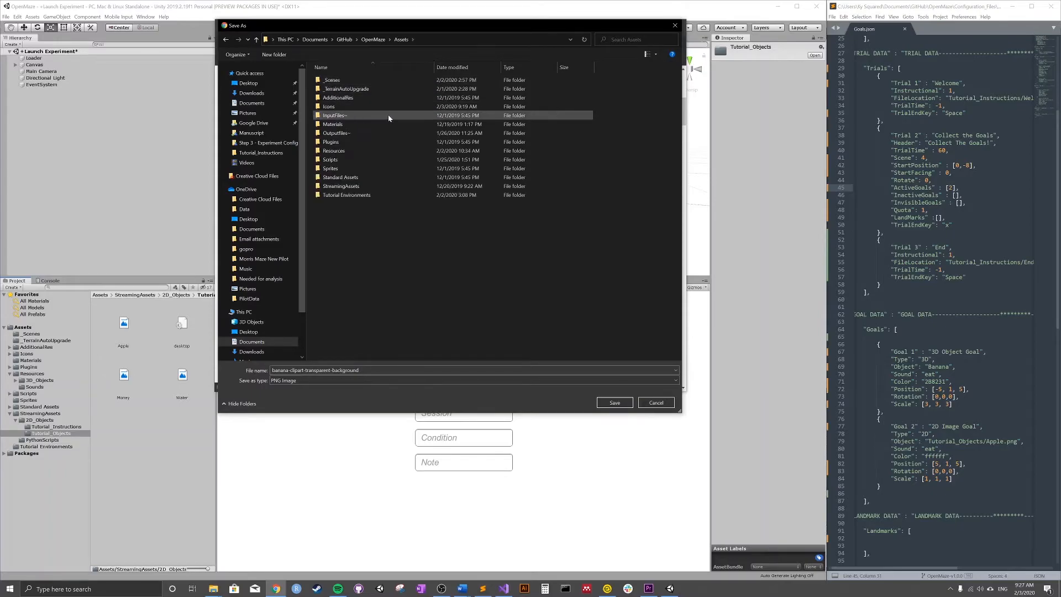
pyautogui.doubleClick(341, 186)
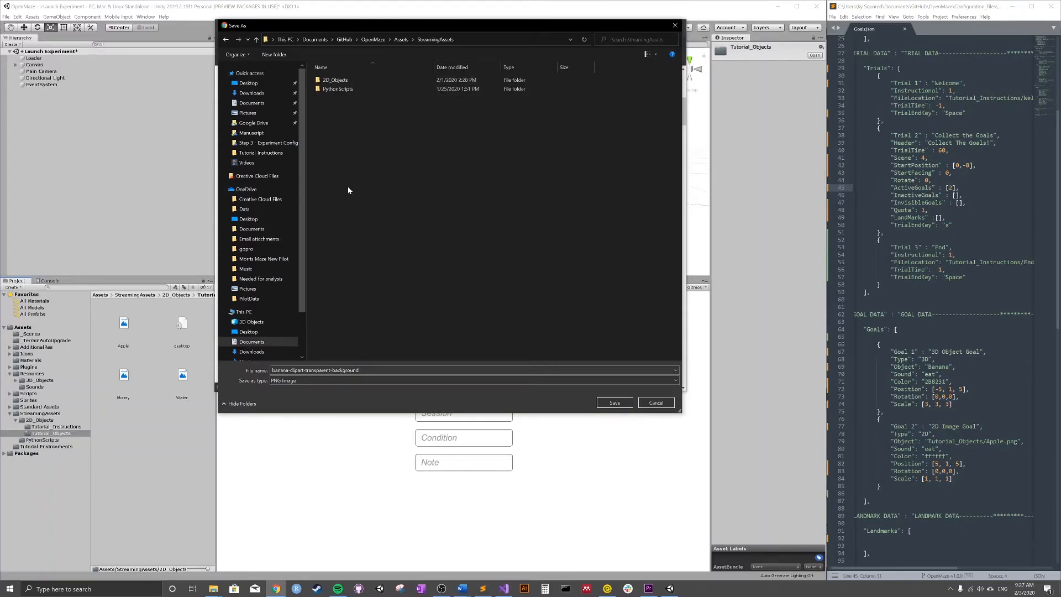
pyautogui.doubleClick(337, 80)
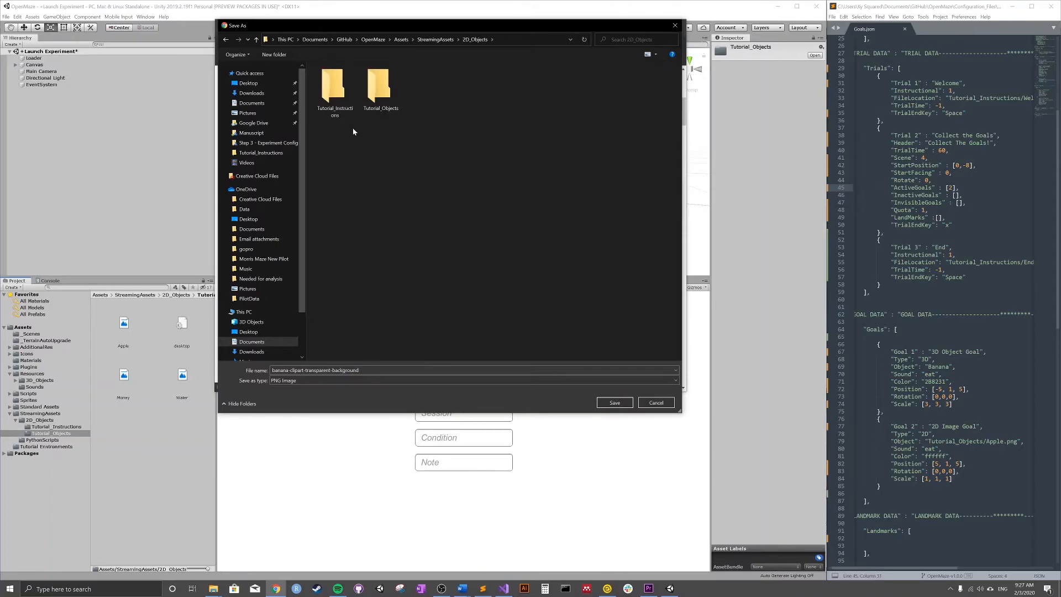
pyautogui.doubleClick(393, 79)
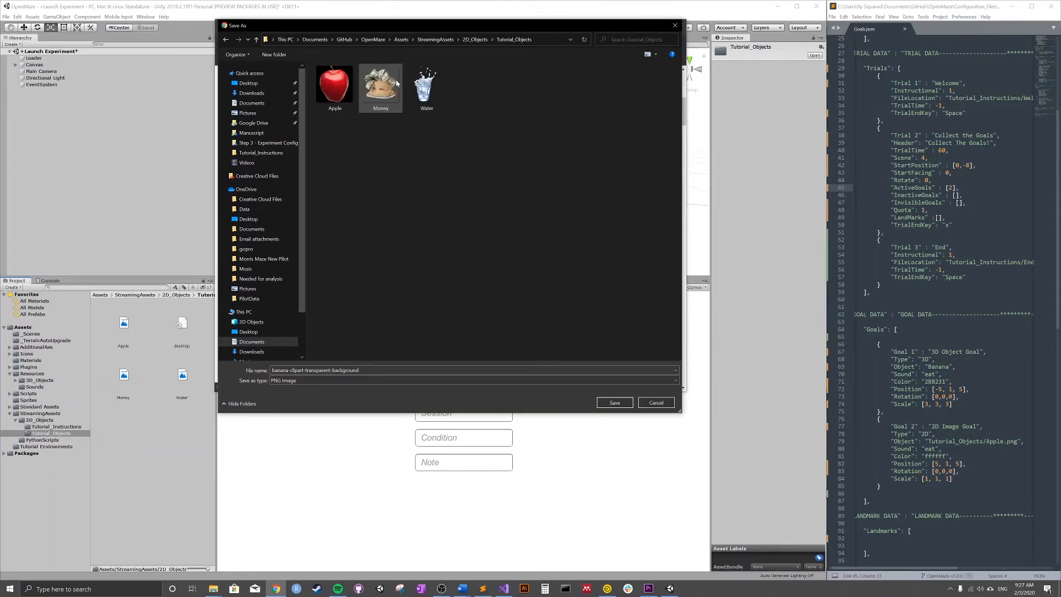
# Name the image Banana and save it as a PNG alongside the Apple, Money and Water images
pyautogui.rightClick(428, 162)
pyautogui.click(475, 118)
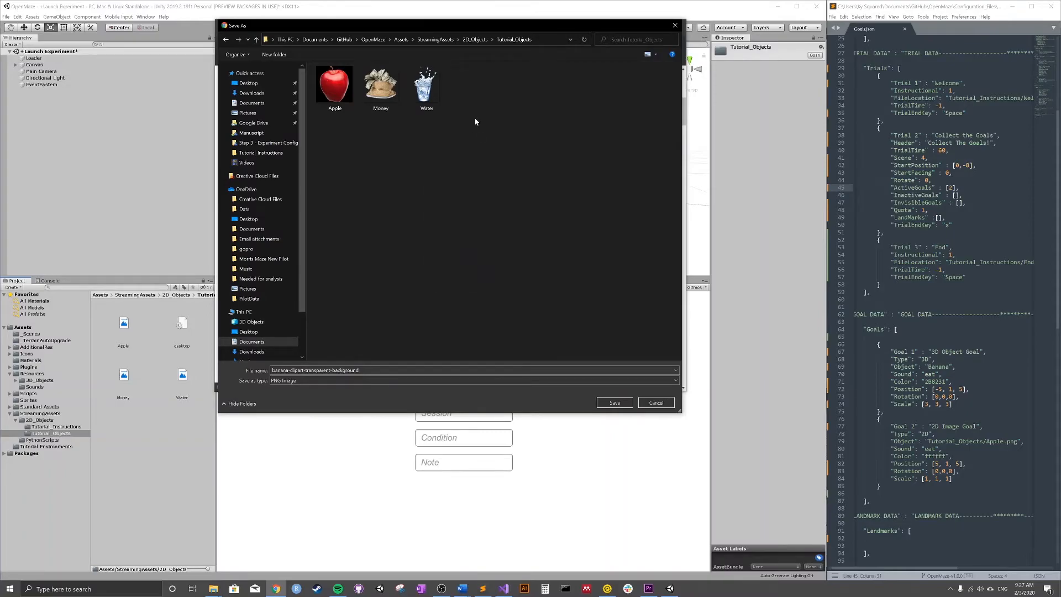
pyautogui.click(354, 370)
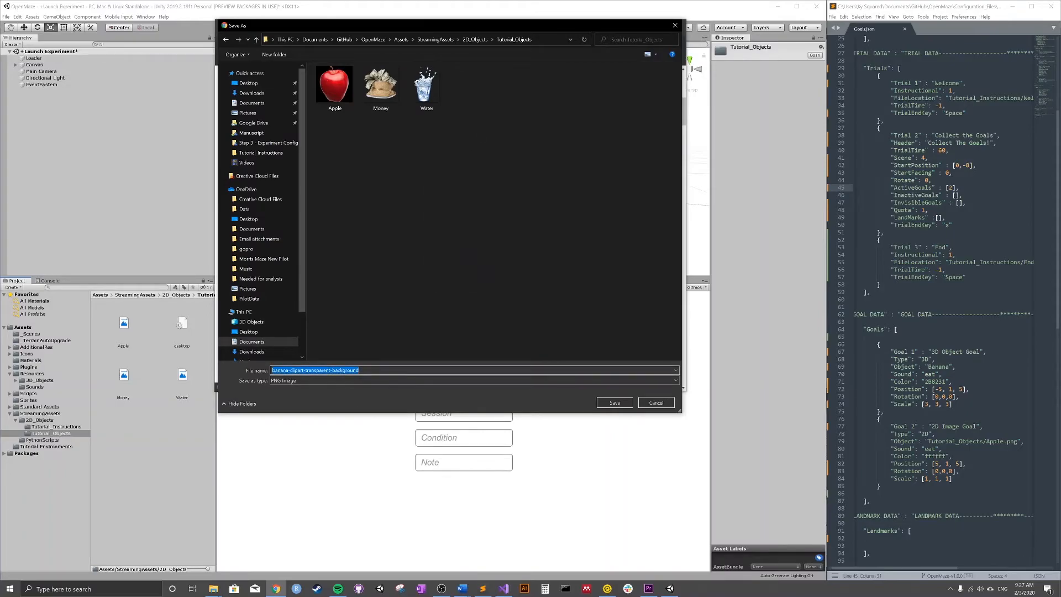
pyautogui.write('b')
pyautogui.click(606, 407)
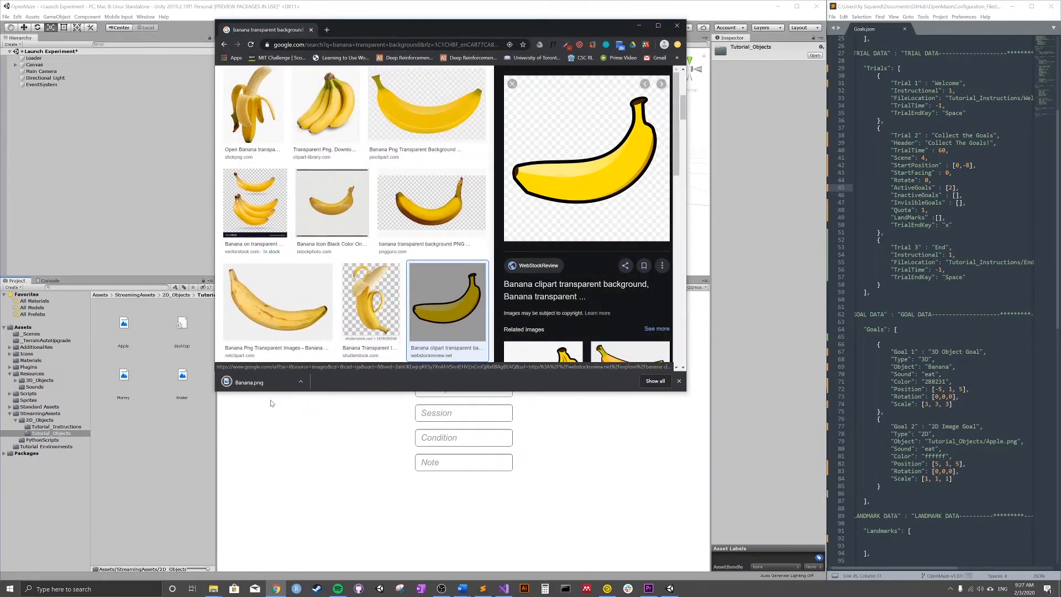
# Switch to Unity to select the new Banana asset, set Goal 2's Object to Tutorial_Objects/Banana.png in Goals.json, and save the file
pyautogui.click(163, 415)
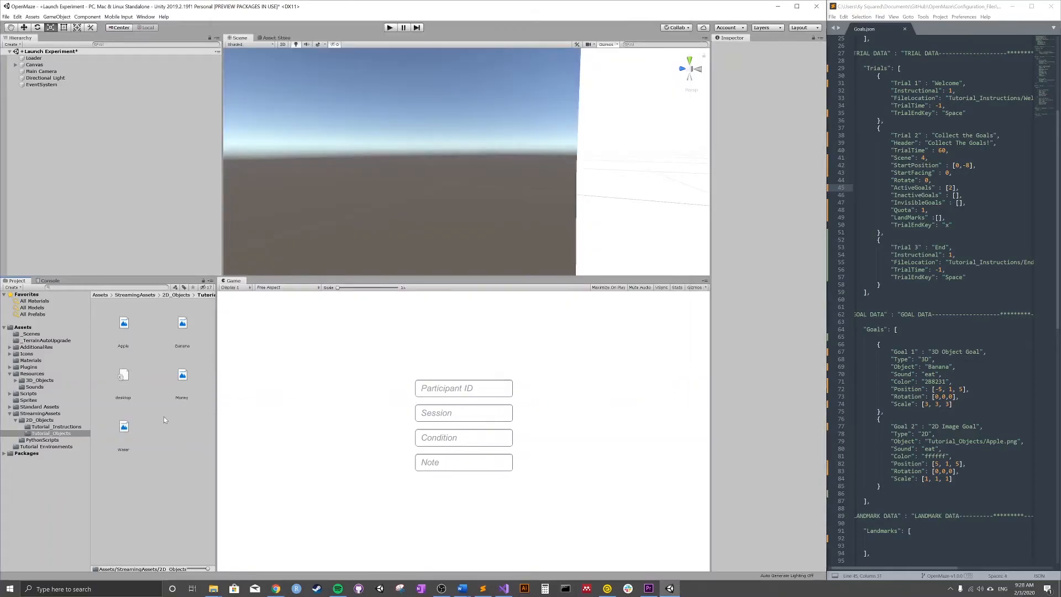
pyautogui.click(183, 324)
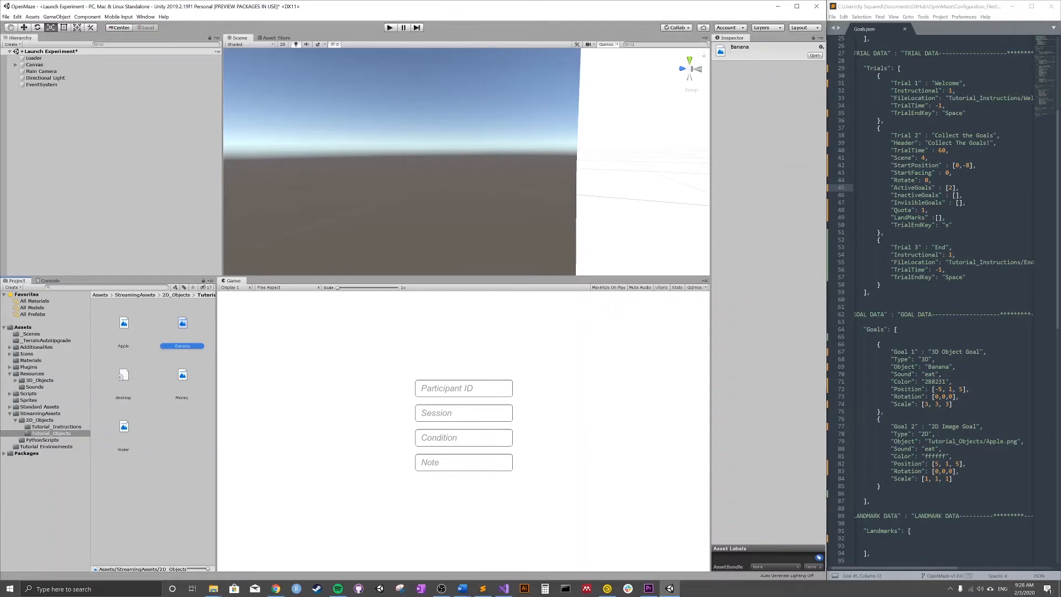
pyautogui.moveTo(998, 442); pyautogui.dragTo(1001, 441)
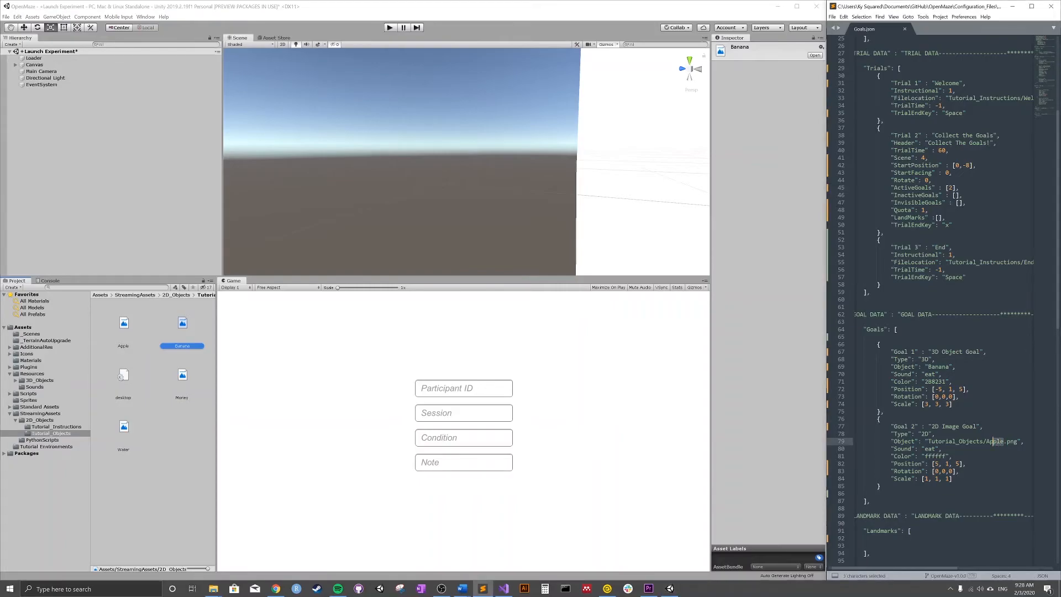
pyautogui.write('Banana')
pyautogui.hotkey('ctrl', 's')
# Run the experiment in Unity with the Goals configuration file from Tutorials, Step 3 - Experiment Configuration
pyautogui.click(572, 376)
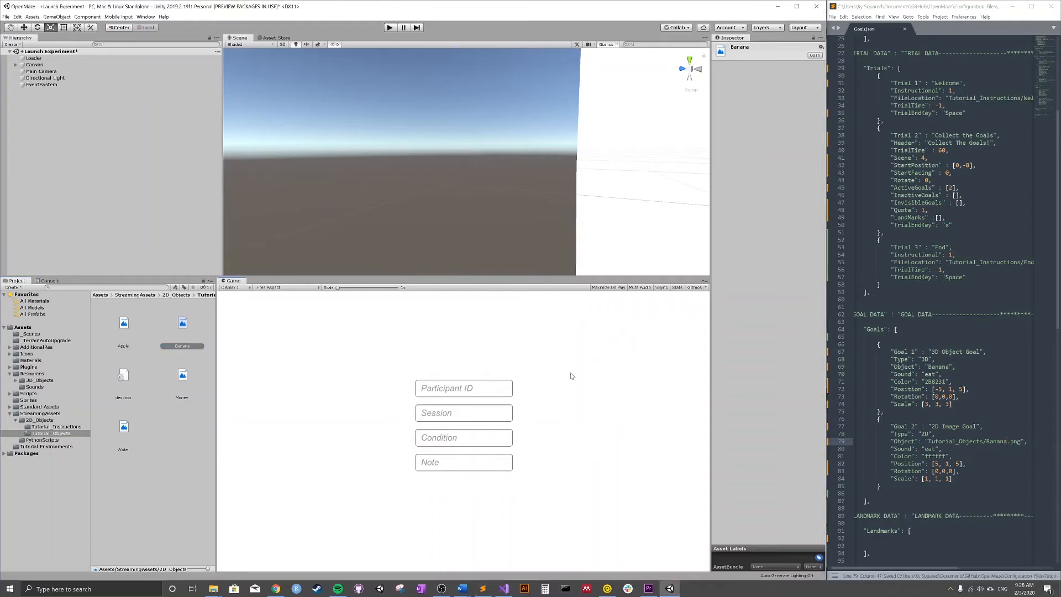
pyautogui.click(393, 28)
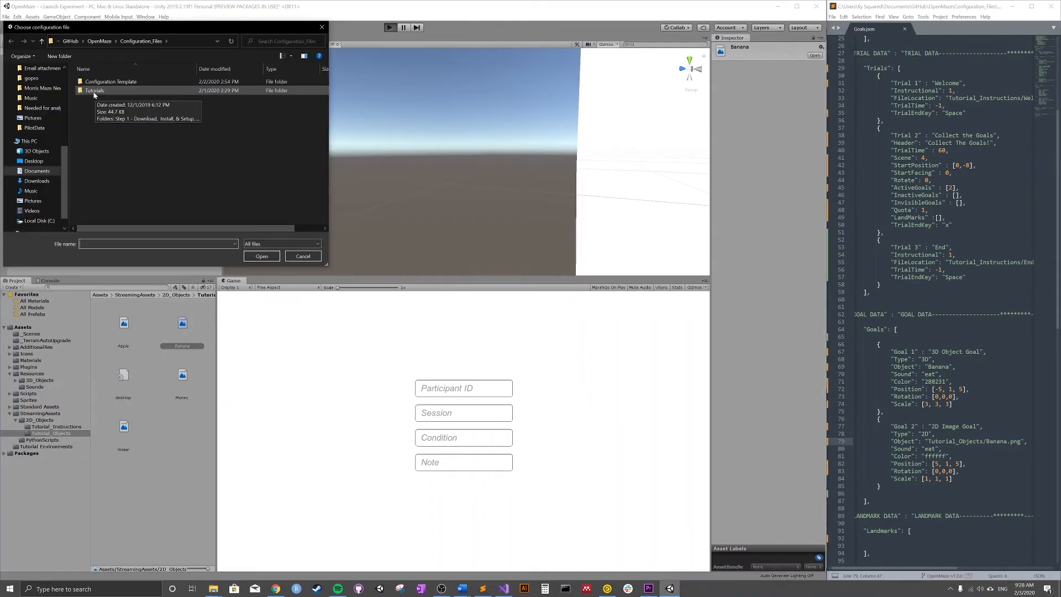
pyautogui.doubleClick(94, 90)
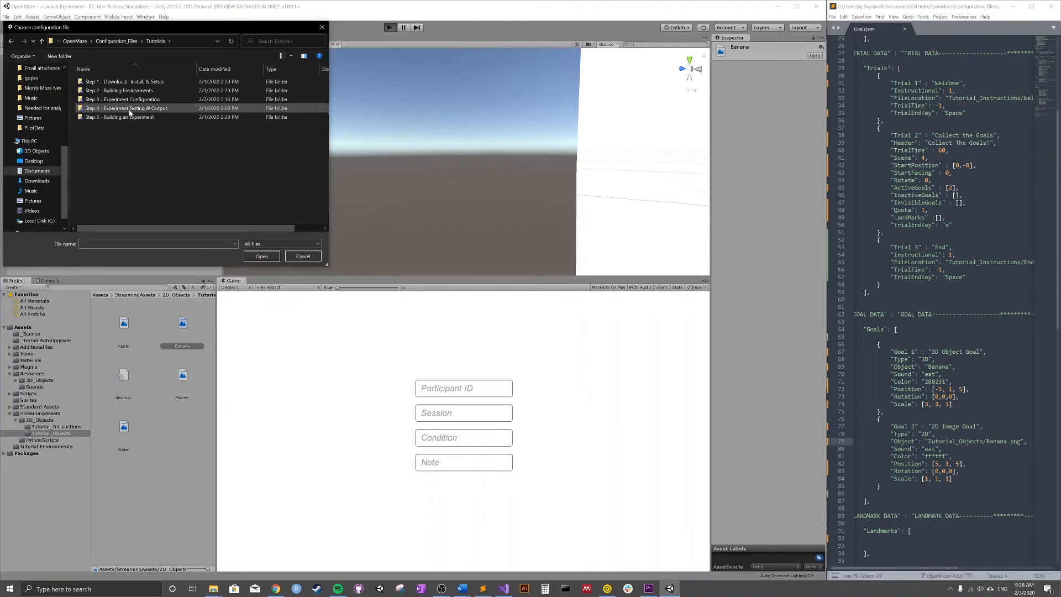
pyautogui.doubleClick(116, 99)
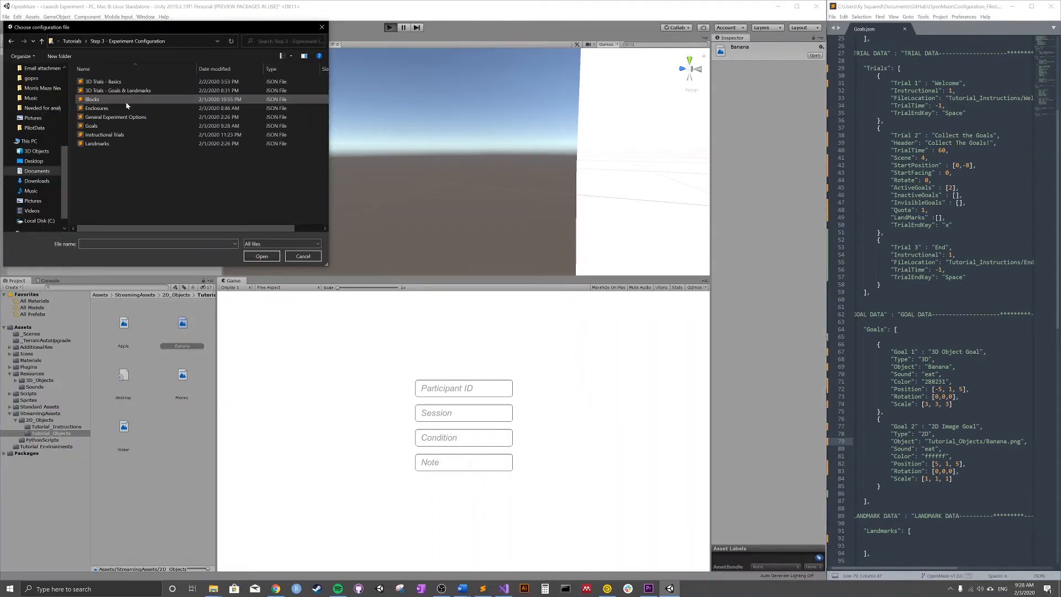
pyautogui.click(110, 128)
pyautogui.click(262, 258)
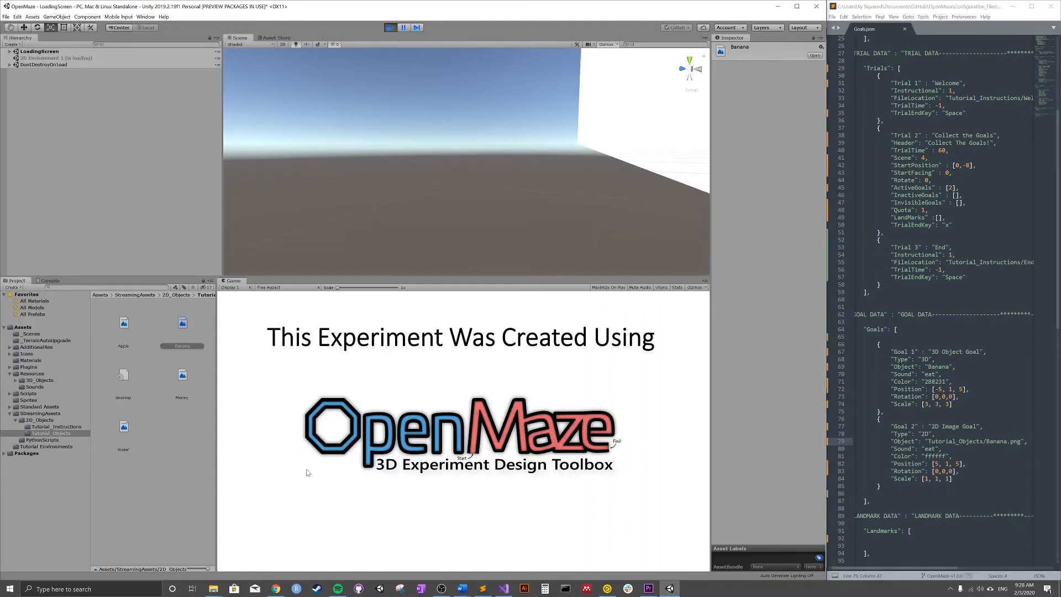
# Move and turn the player around the 2D banana goal to examine how its flat image faces the player
pyautogui.press('Right')
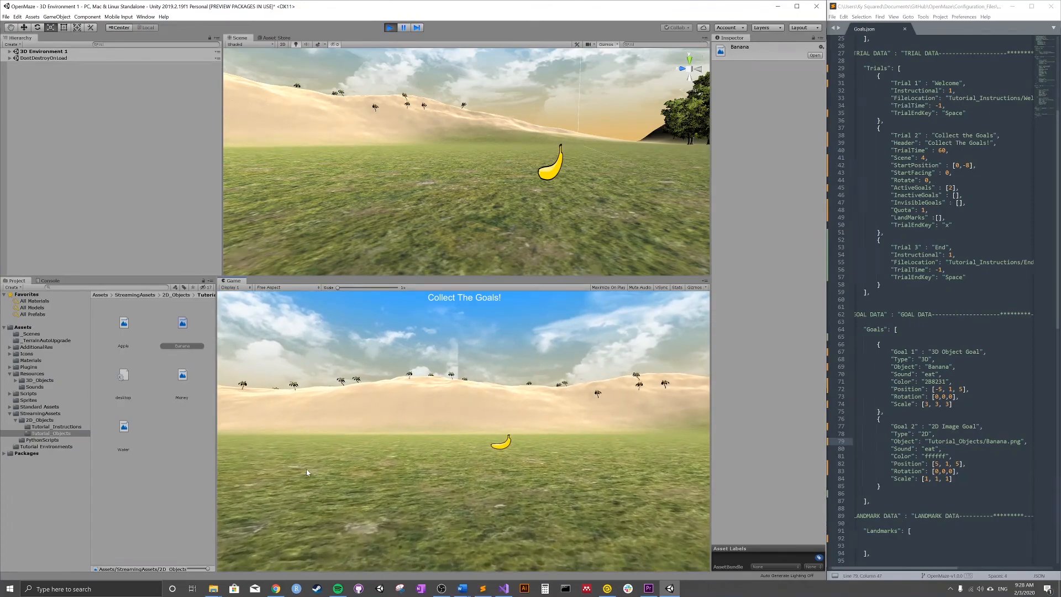
pyautogui.press('Right')
pyautogui.press('Up')
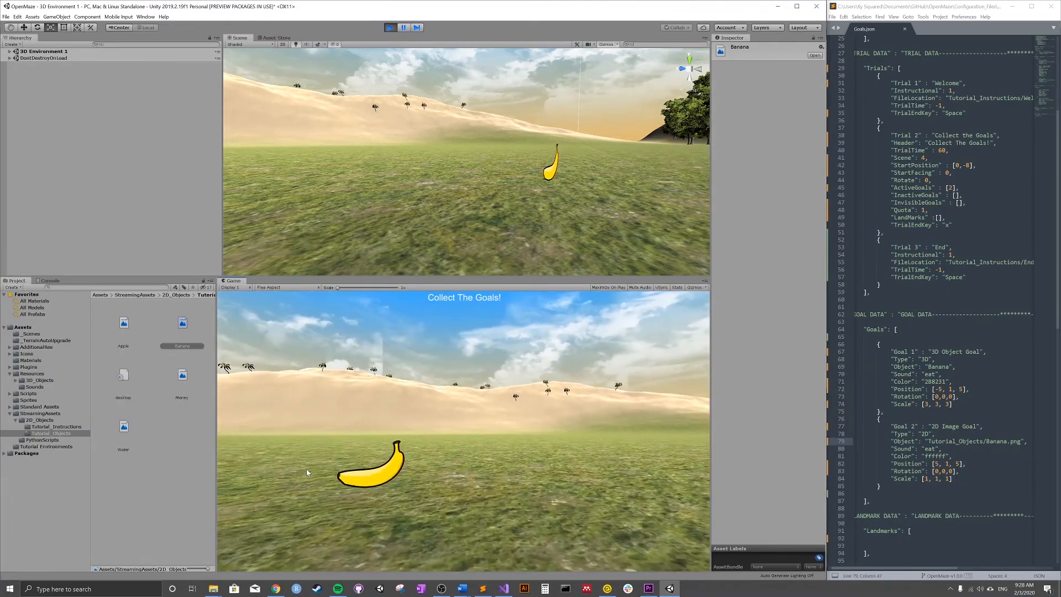
pyautogui.press('Left')
pyautogui.press('Up')
pyautogui.press('Down')
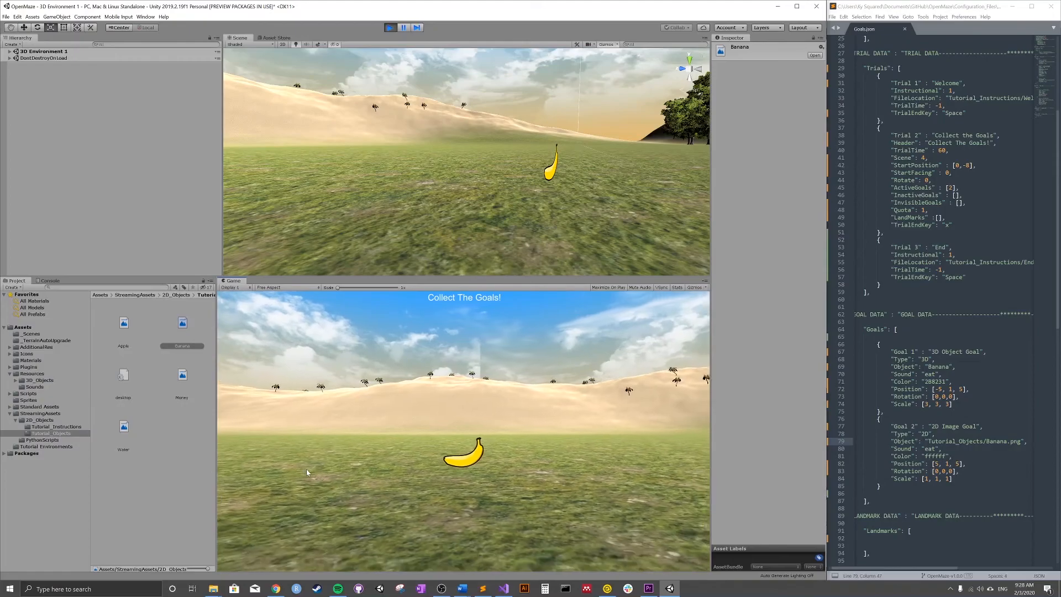
pyautogui.press('Right')
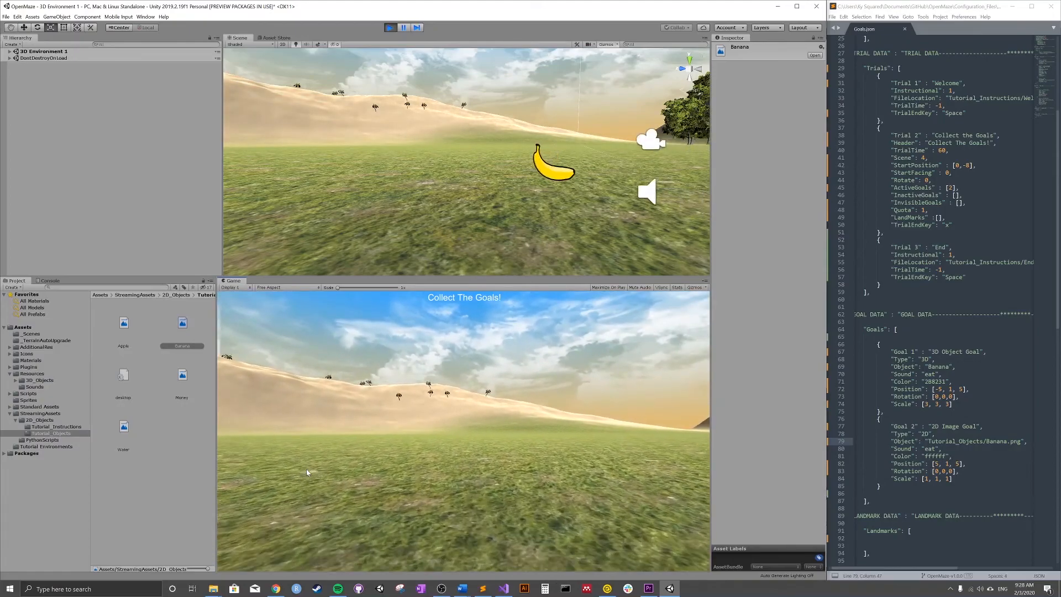
pyautogui.press('Left')
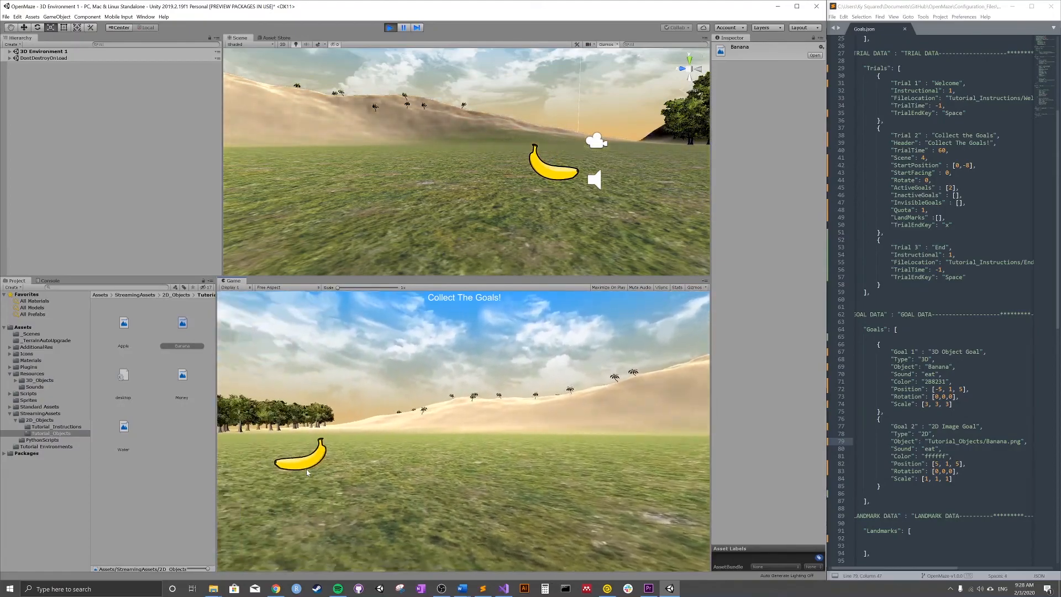
pyautogui.press('Left')
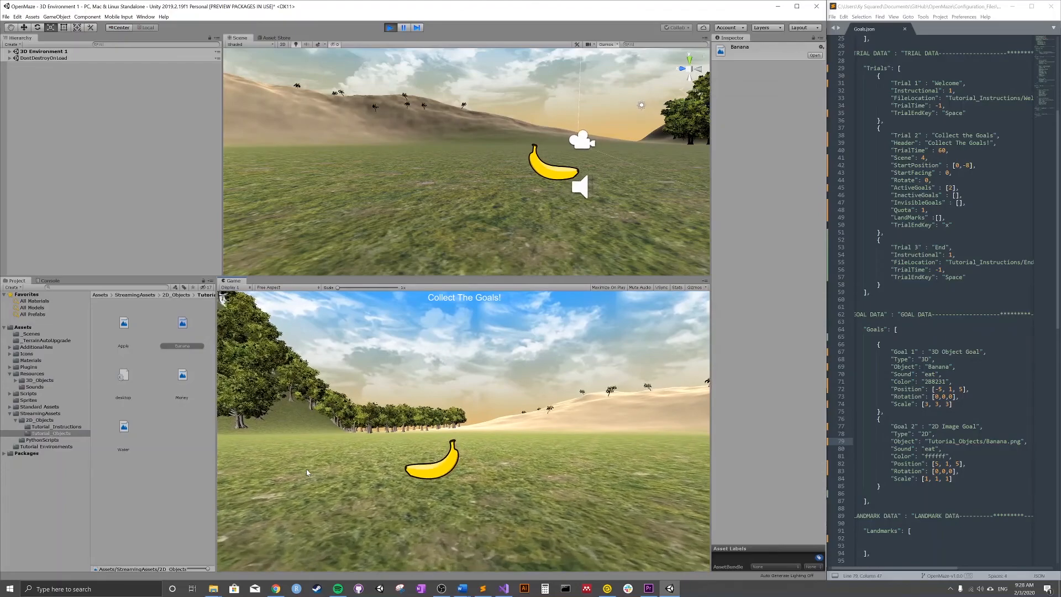
# Walk the player into the banana to collect it and complete the trial, and stop the experiment
pyautogui.press('Left')
pyautogui.press('Up')
pyautogui.press('Up')
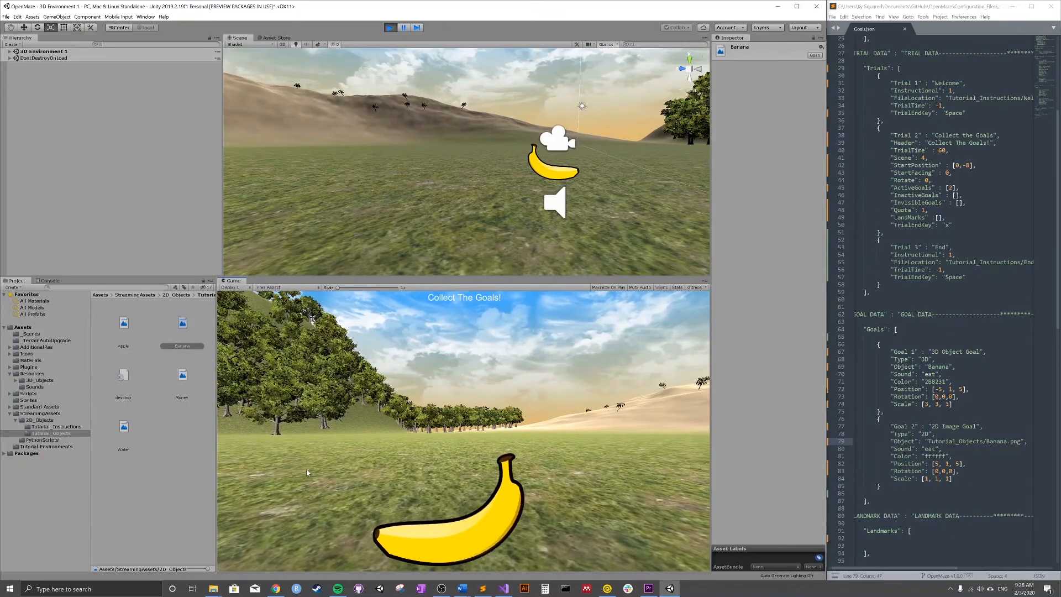
pyautogui.press('Up')
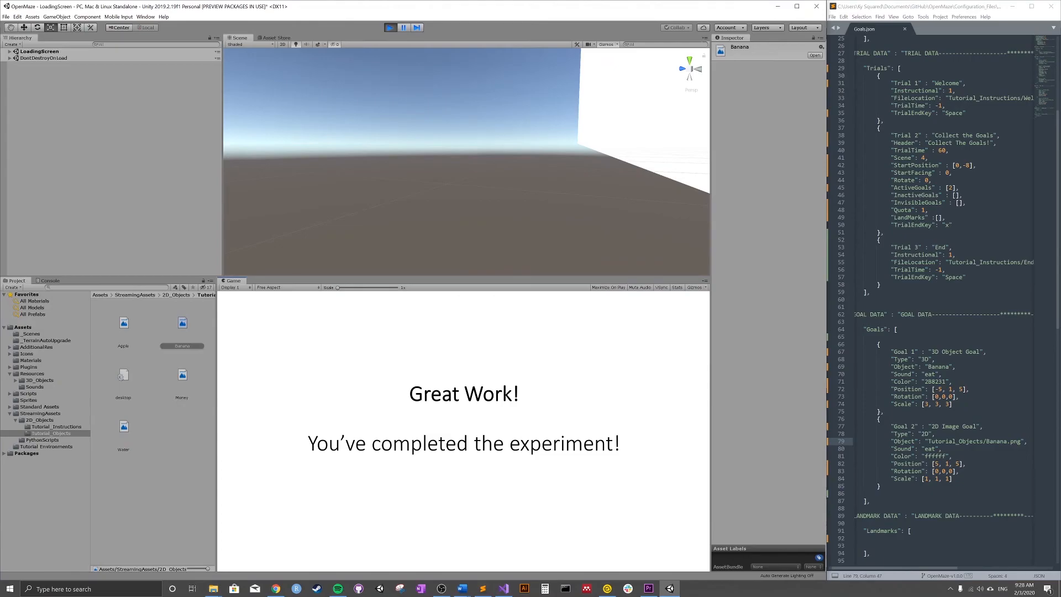
pyautogui.click(390, 27)
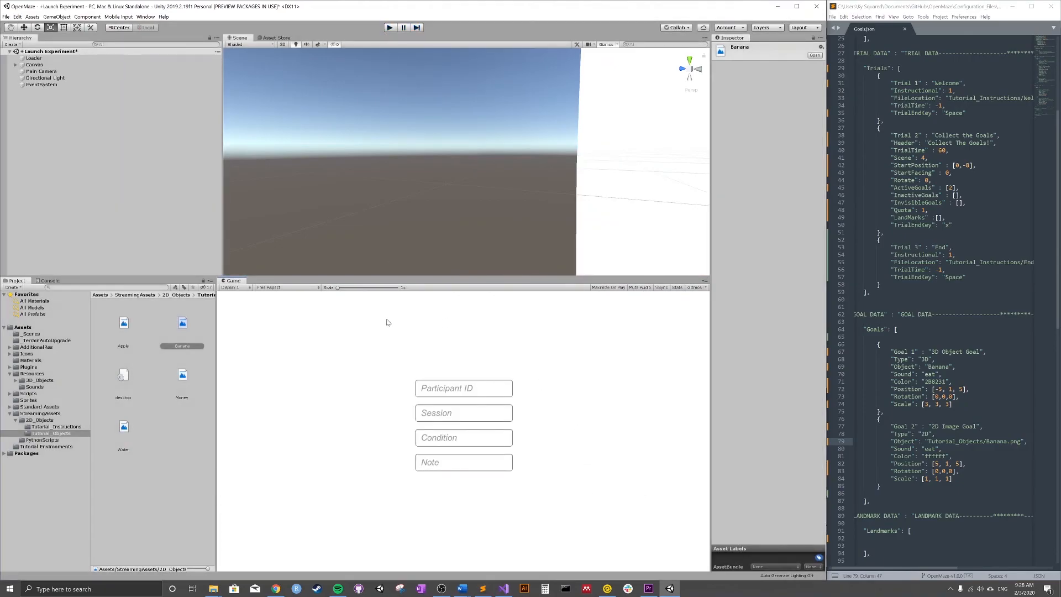